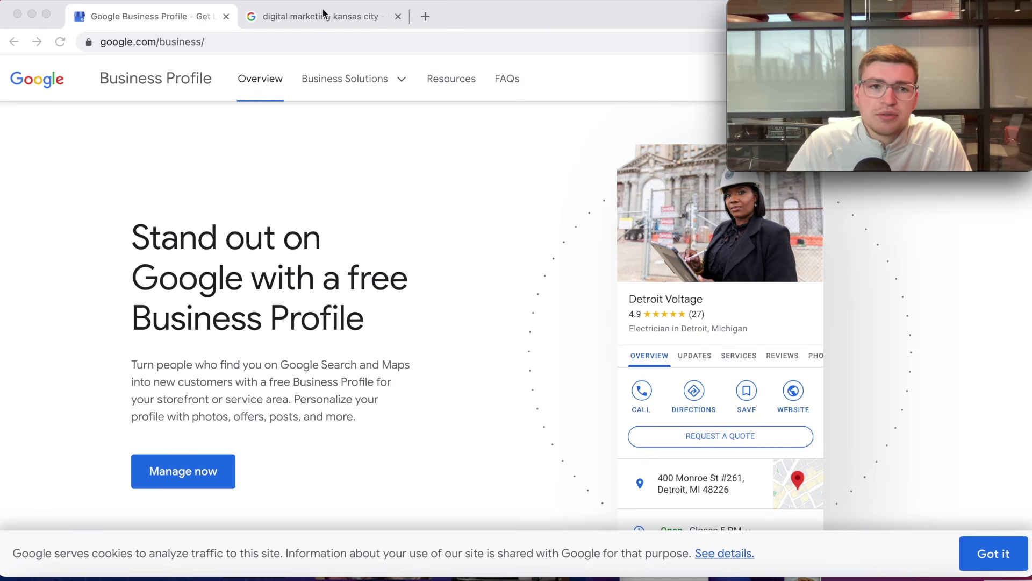
Examine the local marketing agency listings in the "digital marketing kansas city" search results.
{"action": "left_click", "coordinate": [324, 15]}
{"action": "scroll", "coordinate": [316, 224], "scroll_direction": "down", "scroll_amount": 3}
{"action": "scroll", "coordinate": [316, 224], "scroll_direction": "up", "scroll_amount": 3}
{"action": "scroll", "coordinate": [315, 222], "scroll_direction": "down", "scroll_amount": 8}
{"action": "scroll", "coordinate": [314, 221], "scroll_direction": "up", "scroll_amount": 2}
{"action": "scroll", "coordinate": [306, 209], "scroll_direction": "down", "scroll_amount": 3}
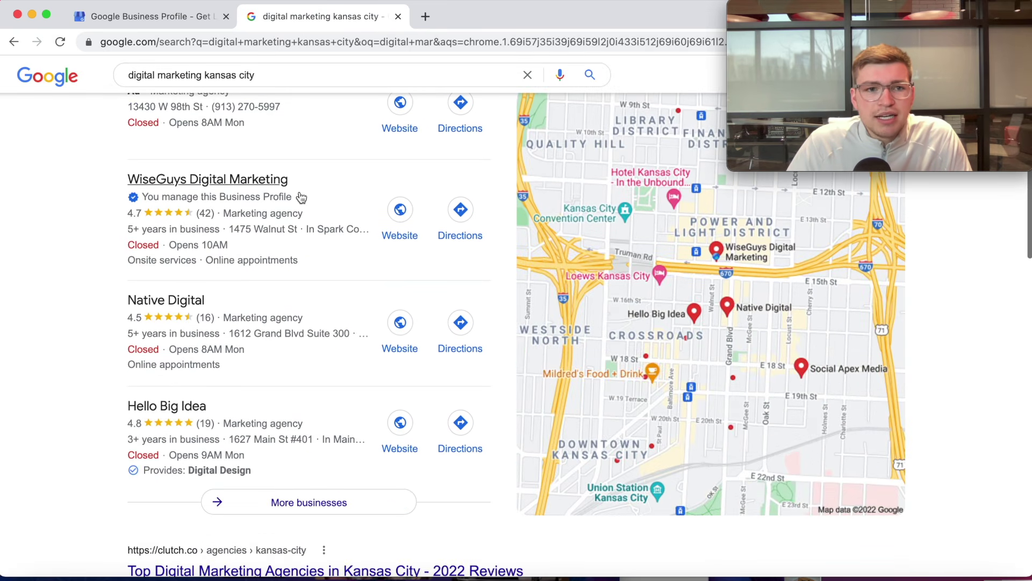
{"action": "scroll", "coordinate": [301, 198], "scroll_direction": "up", "scroll_amount": 2}
{"action": "scroll", "coordinate": [293, 242], "scroll_direction": "down", "scroll_amount": 1}
Open the WiseGuys Digital Marketing business profile and review its business details, questions and photo section.
{"action": "left_click", "coordinate": [329, 257]}
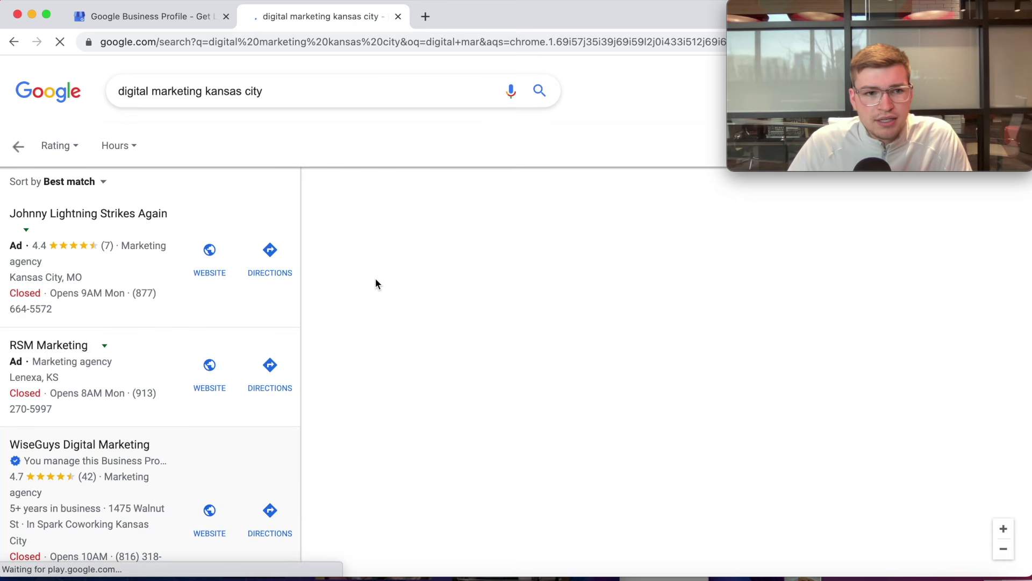
{"action": "scroll", "coordinate": [370, 286], "scroll_direction": "down", "scroll_amount": 2}
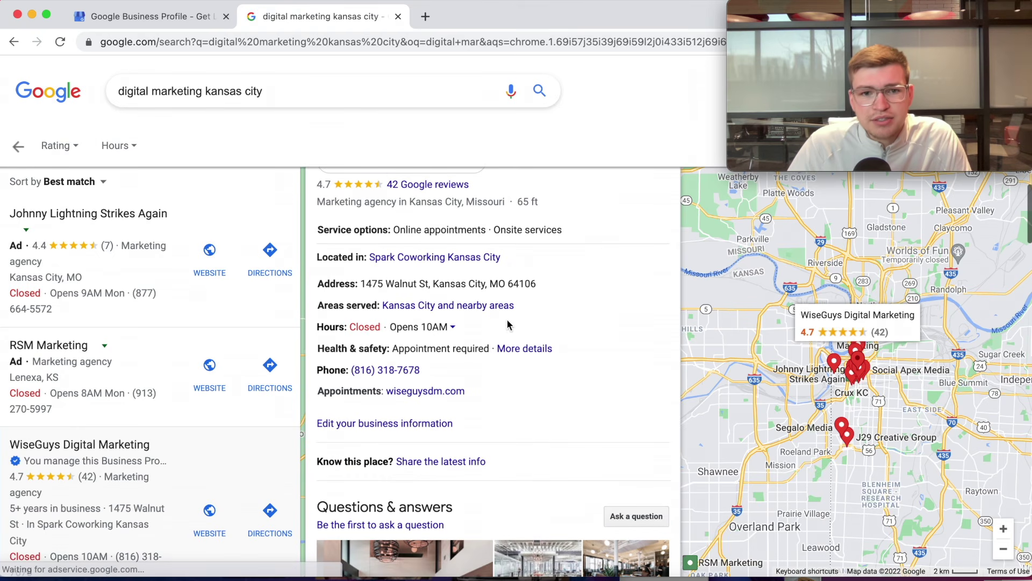
{"action": "scroll", "coordinate": [418, 342], "scroll_direction": "down", "scroll_amount": 2}
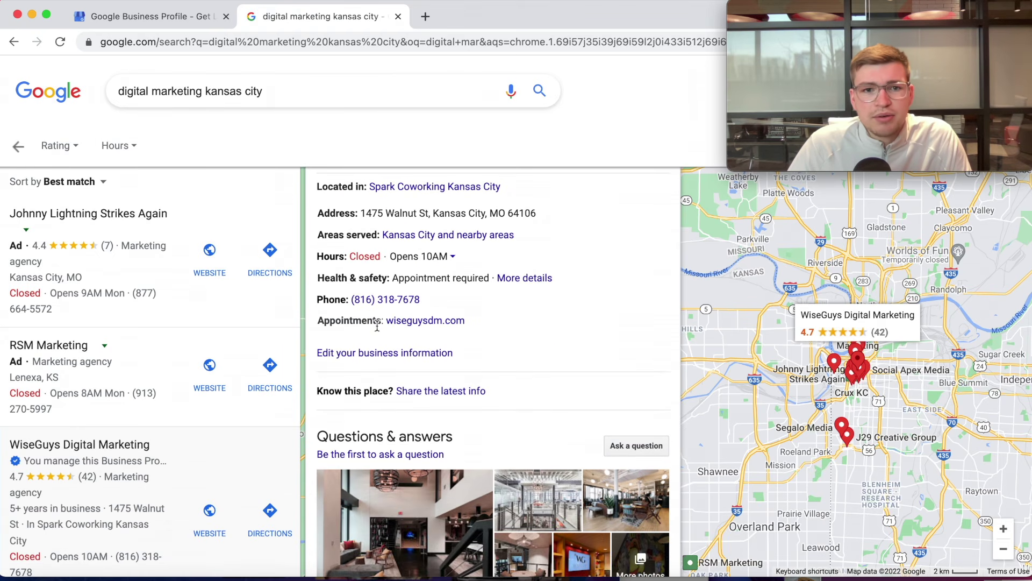
{"action": "scroll", "coordinate": [419, 269], "scroll_direction": "down", "scroll_amount": 5}
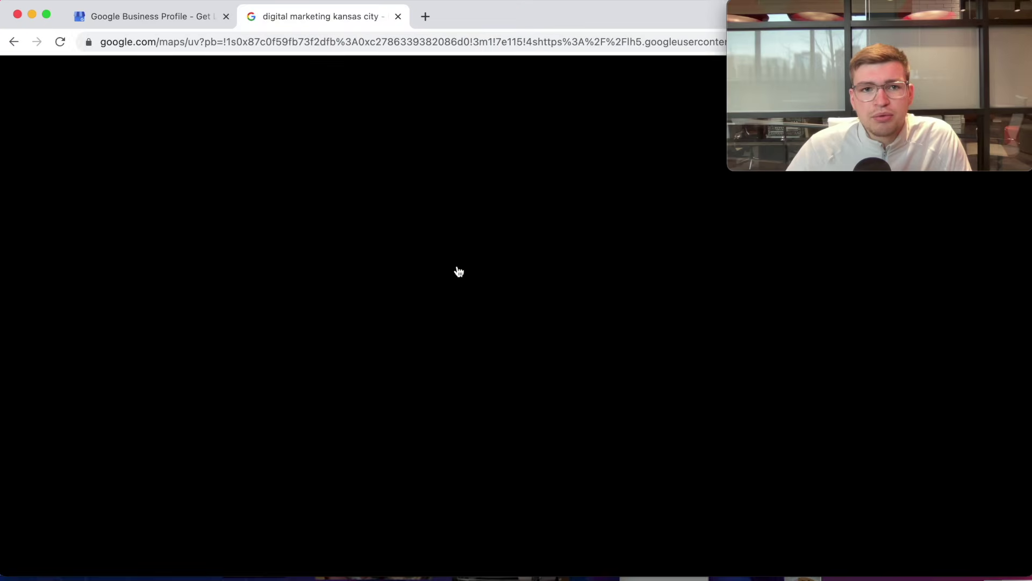
Browse several items in WiseGuys Digital Marketing's photo gallery and return to the local results.
{"action": "key", "text": "Right"}
{"action": "key", "text": "Right"}
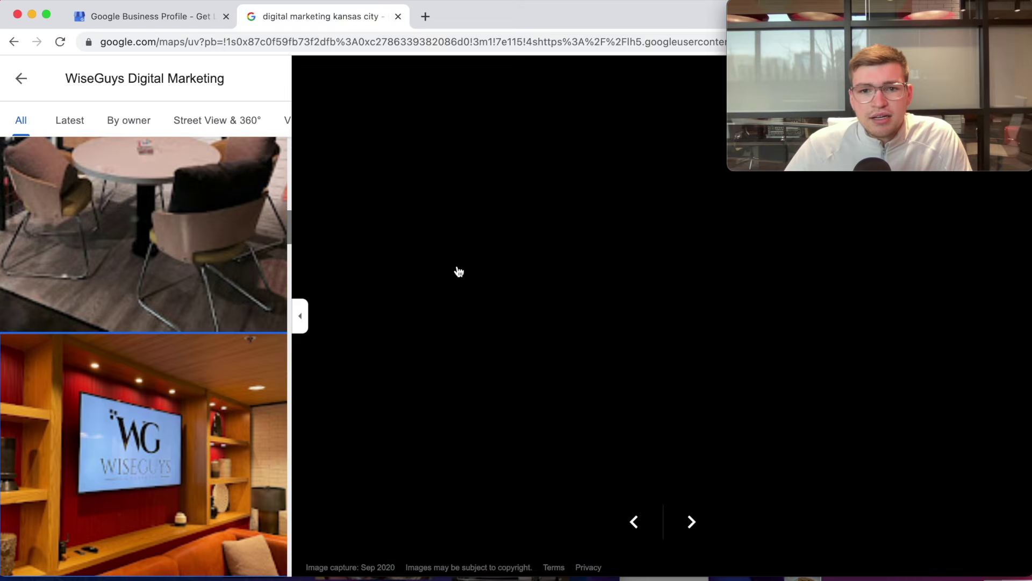
{"action": "key", "text": "Right"}
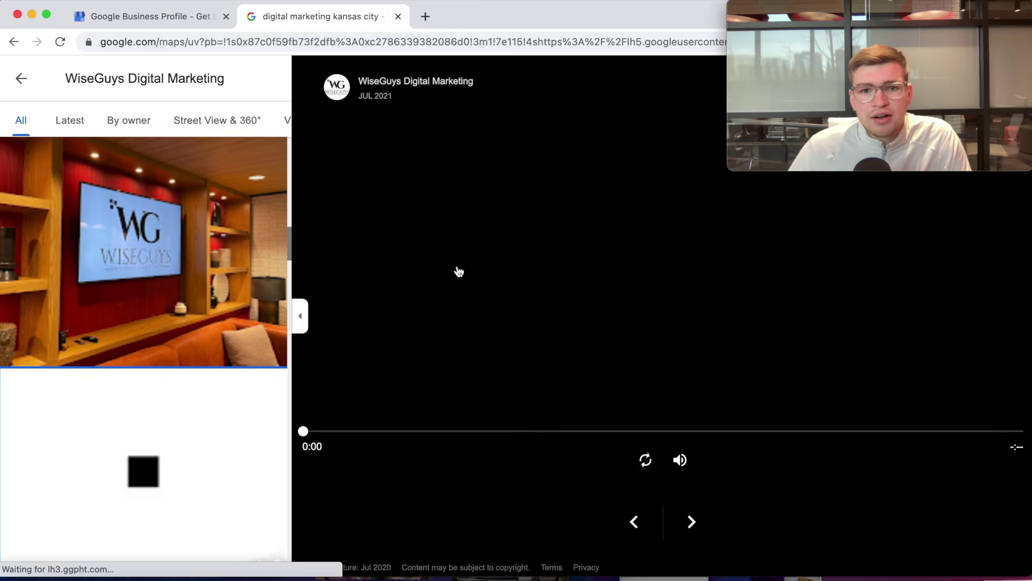
{"action": "left_click", "coordinate": [21, 78]}
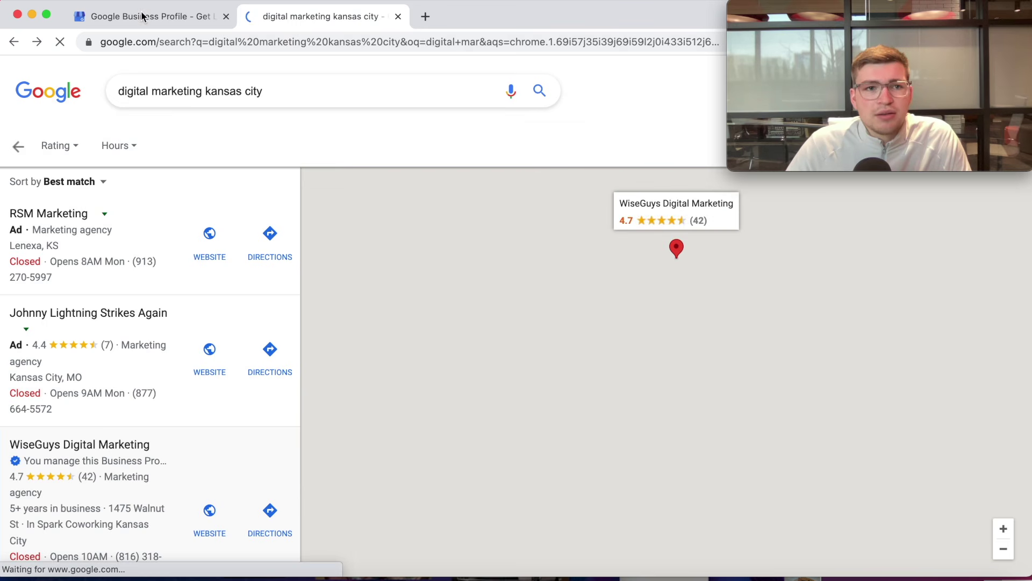
Revisit the Google Business Profile page, and compare the ads with the Marketing Agencies section in the Kansas City search results.
{"action": "left_click", "coordinate": [144, 18]}
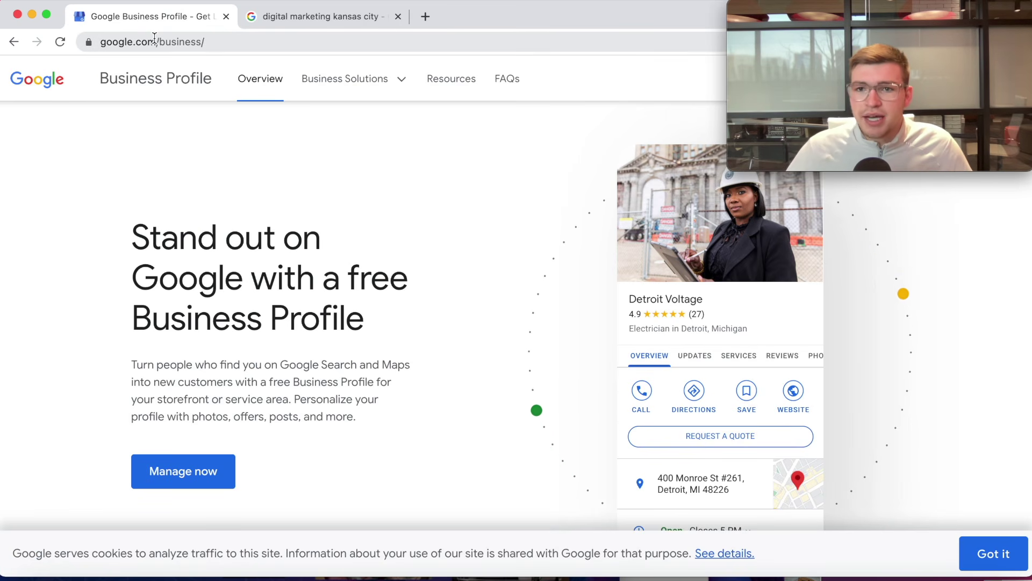
{"action": "left_click", "coordinate": [257, 15]}
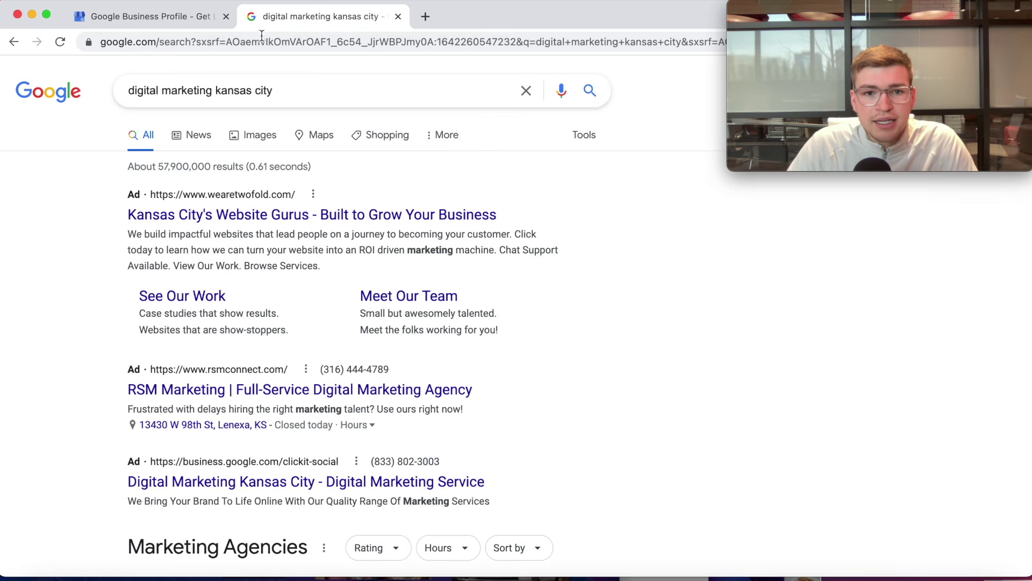
{"action": "scroll", "coordinate": [294, 211], "scroll_direction": "down", "scroll_amount": 3}
{"action": "scroll", "coordinate": [215, 202], "scroll_direction": "up", "scroll_amount": 2}
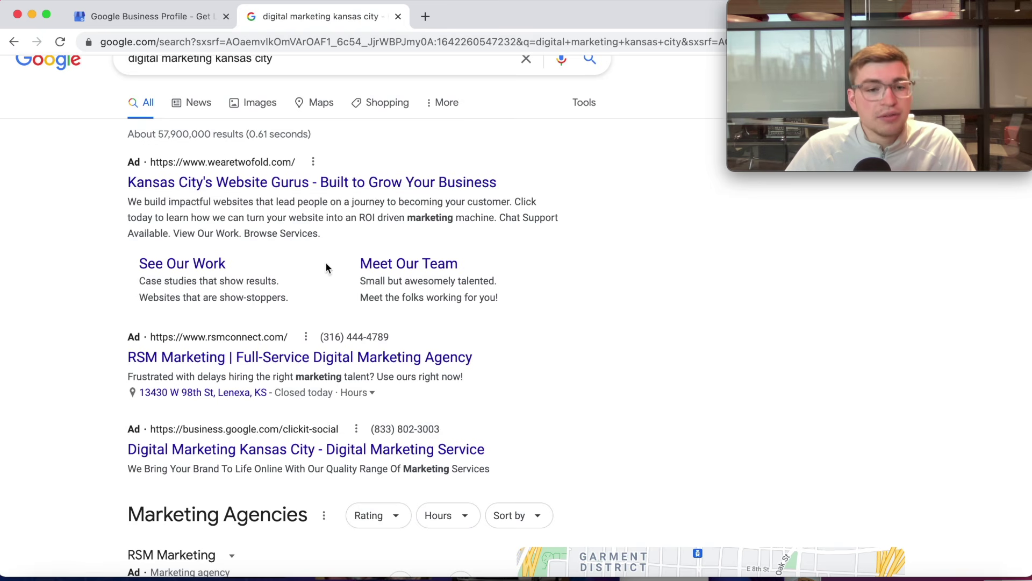
{"action": "scroll", "coordinate": [324, 263], "scroll_direction": "down", "scroll_amount": 4}
{"action": "scroll", "coordinate": [331, 264], "scroll_direction": "down", "scroll_amount": 1}
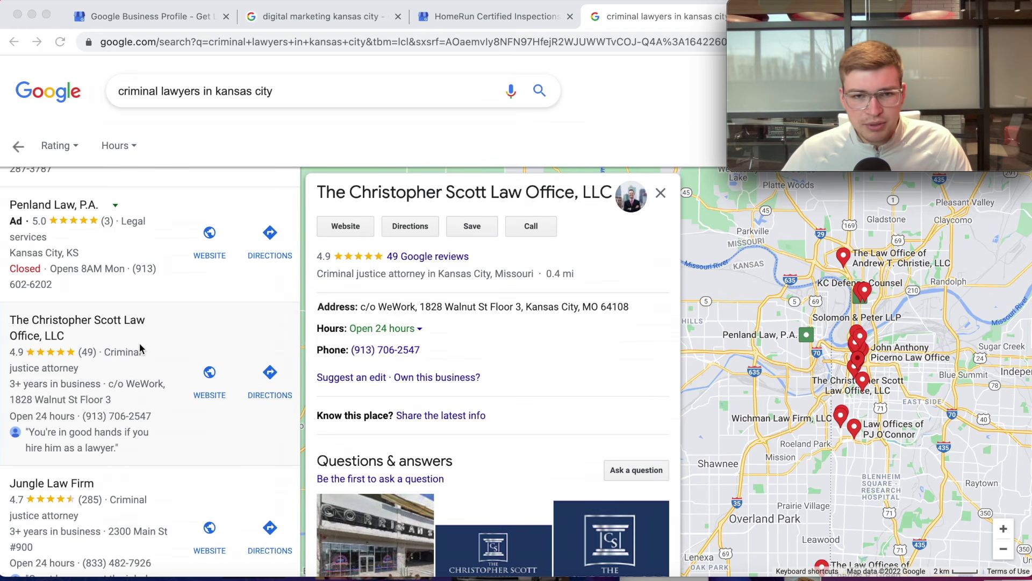
{"action": "scroll", "coordinate": [350, 422], "scroll_direction": "down", "scroll_amount": 4}
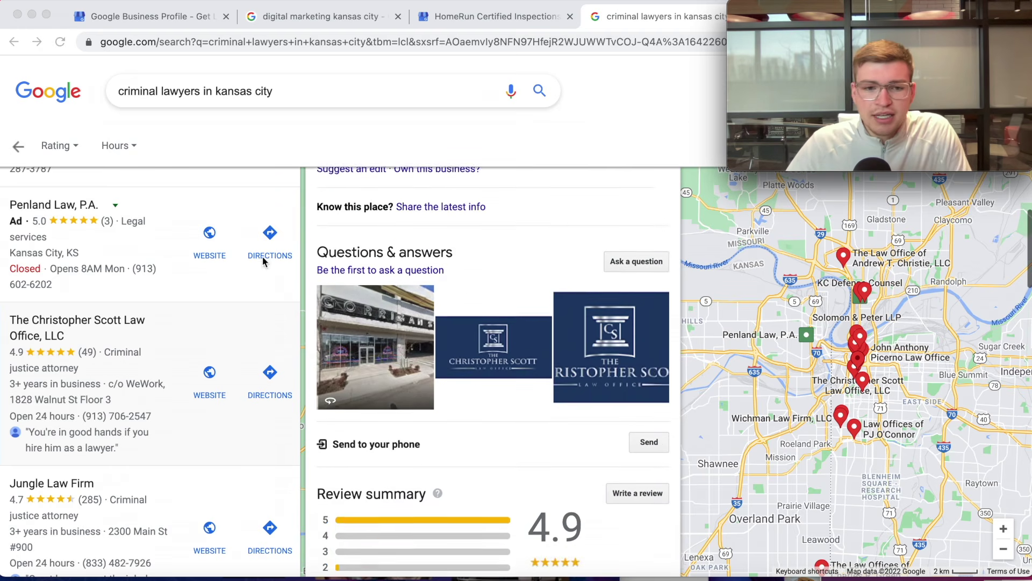
{"action": "scroll", "coordinate": [373, 290], "scroll_direction": "up", "scroll_amount": 4}
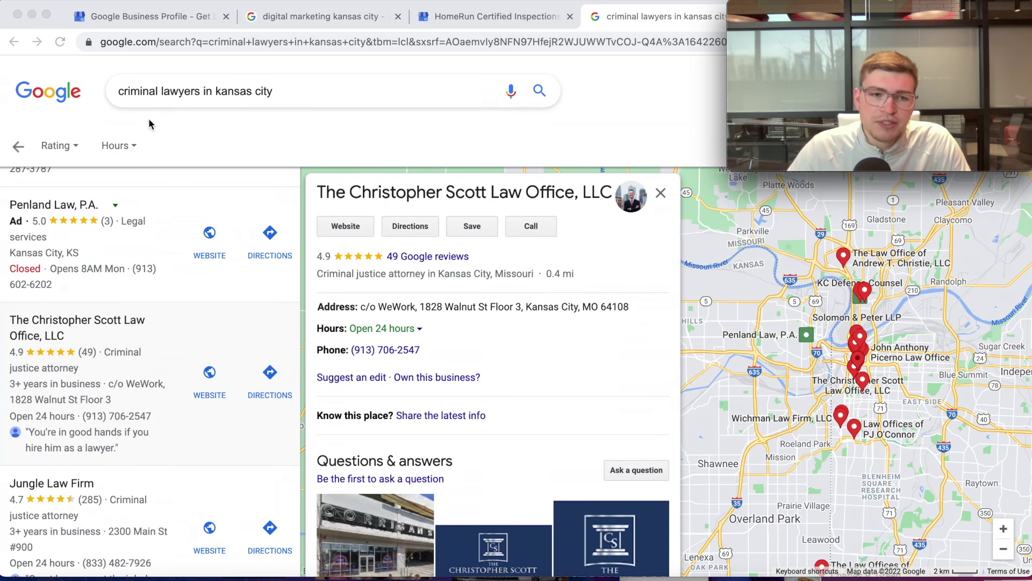
{"action": "scroll", "coordinate": [113, 338], "scroll_direction": "down", "scroll_amount": 2}
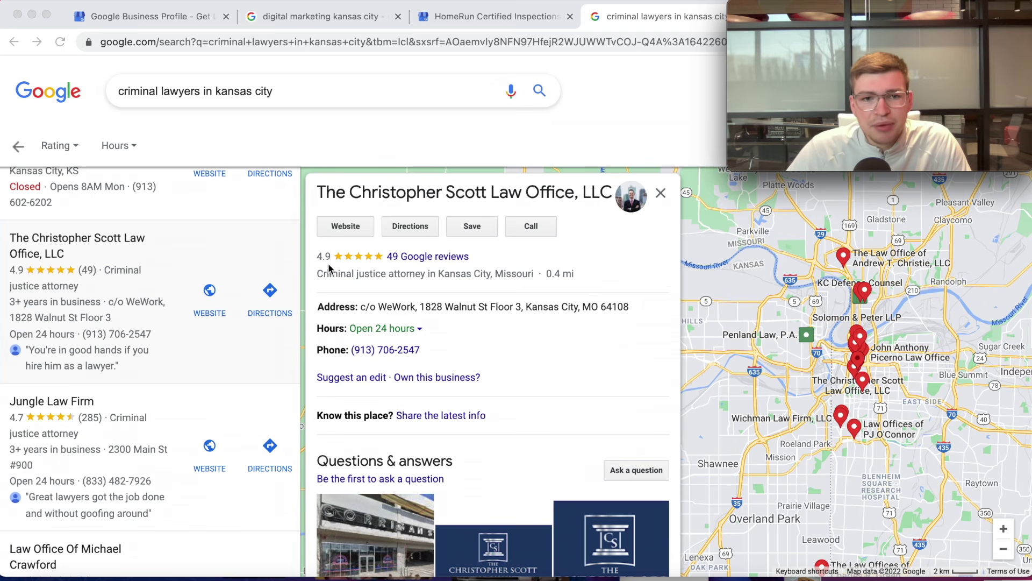
{"action": "scroll", "coordinate": [376, 301], "scroll_direction": "down", "scroll_amount": 1}
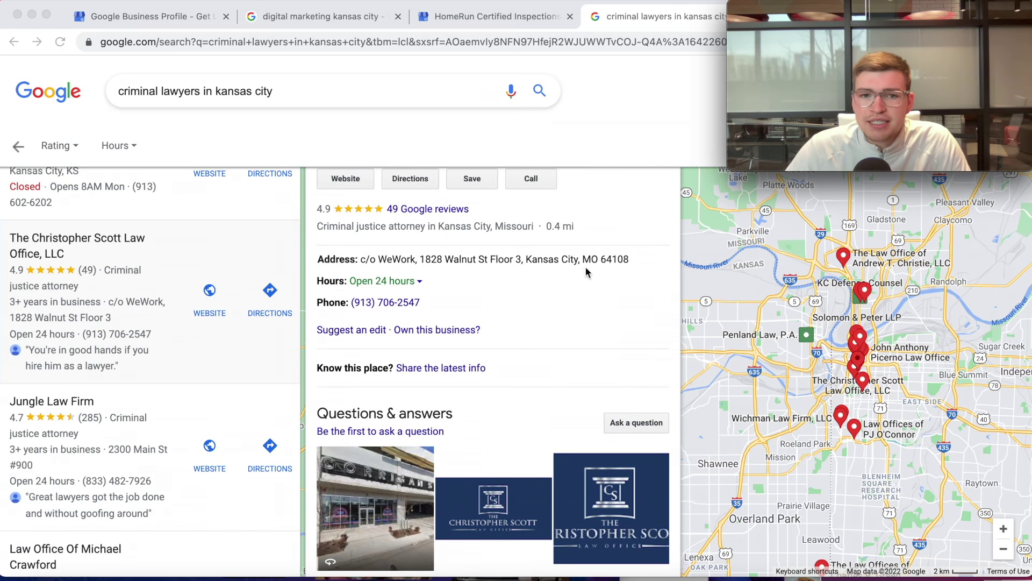
{"action": "scroll", "coordinate": [414, 317], "scroll_direction": "down", "scroll_amount": 2}
{"action": "scroll", "coordinate": [473, 282], "scroll_direction": "up", "scroll_amount": 1}
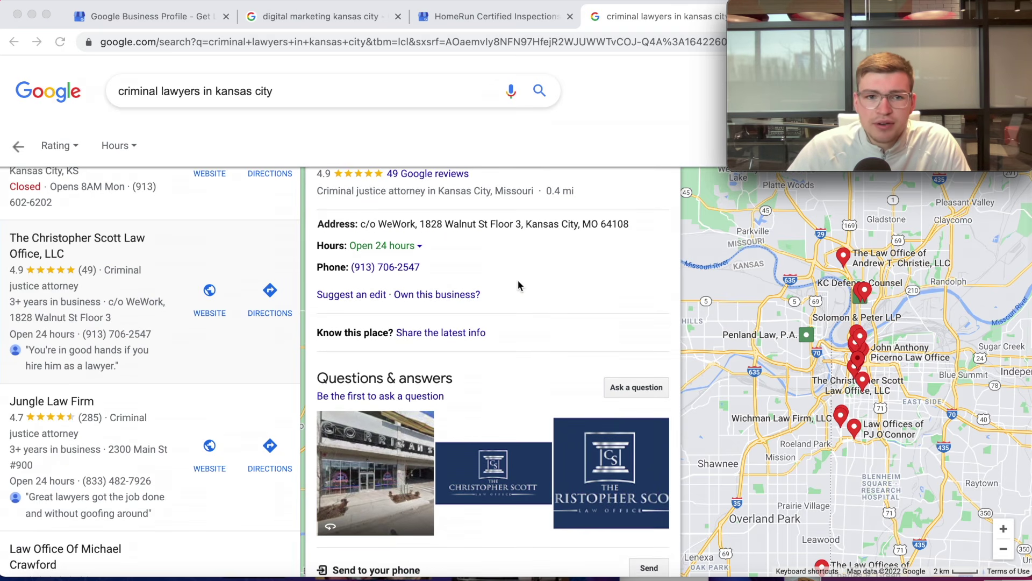
{"action": "scroll", "coordinate": [512, 282], "scroll_direction": "up", "scroll_amount": 1}
{"action": "scroll", "coordinate": [511, 288], "scroll_direction": "down", "scroll_amount": 1}
{"action": "scroll", "coordinate": [465, 293], "scroll_direction": "down", "scroll_amount": 3}
View The Christopher Scott Law Office's logo photo full size, and read through the profile's Google reviews.
{"action": "left_click", "coordinate": [604, 316]}
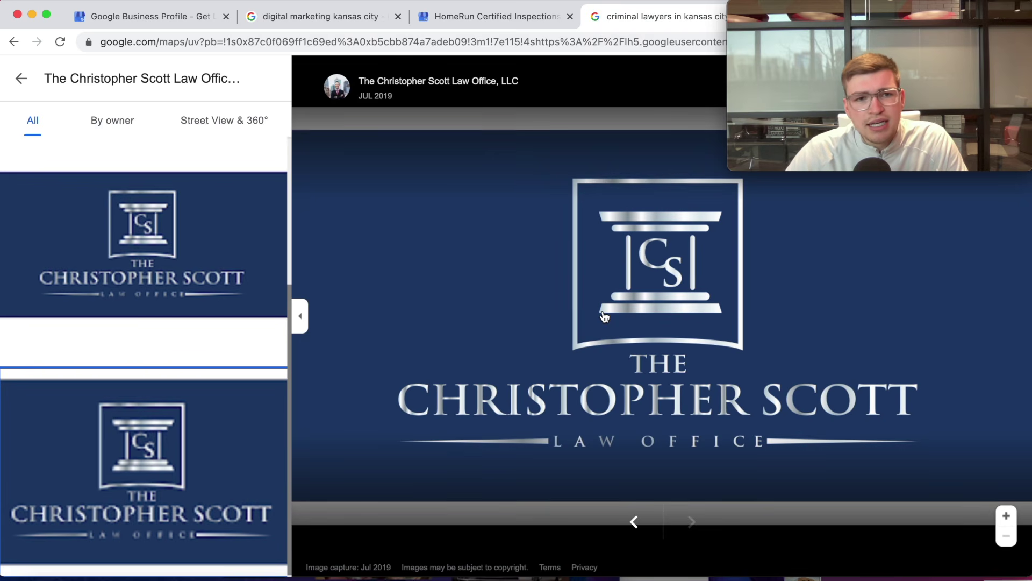
{"action": "left_click", "coordinate": [21, 78]}
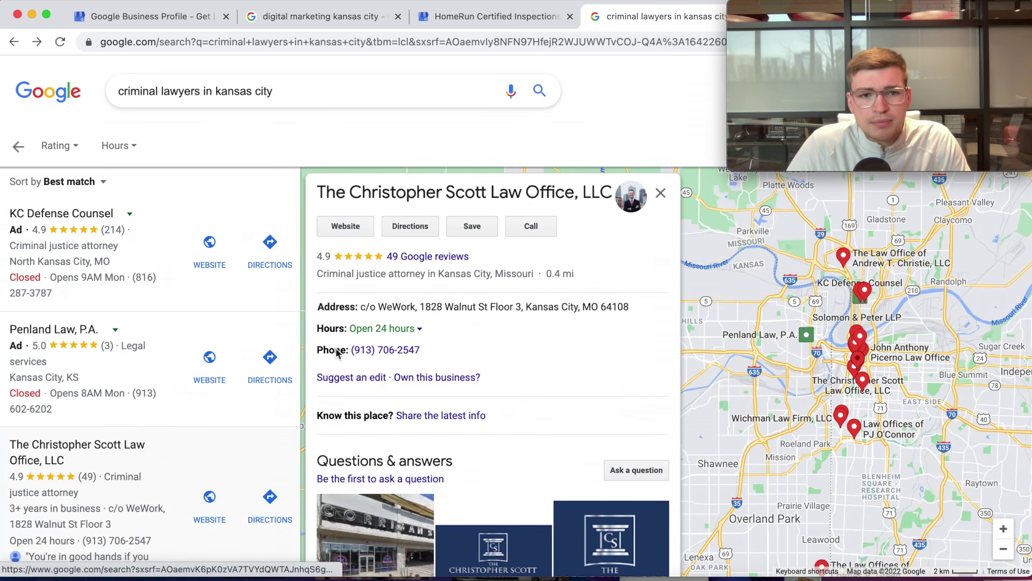
{"action": "scroll", "coordinate": [370, 336], "scroll_direction": "down", "scroll_amount": 10}
{"action": "scroll", "coordinate": [369, 336], "scroll_direction": "down", "scroll_amount": 8}
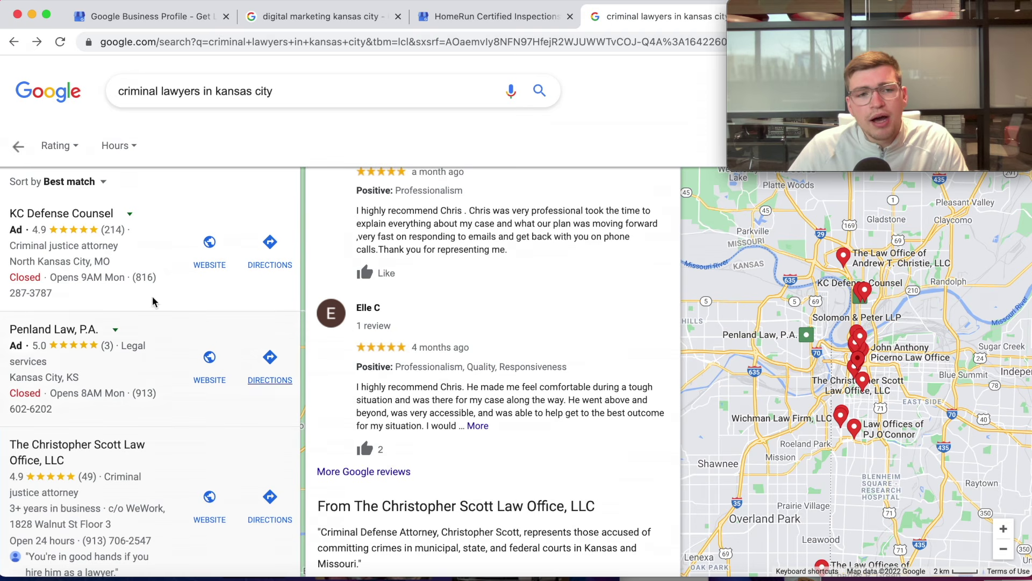
{"action": "left_click", "coordinate": [200, 279]}
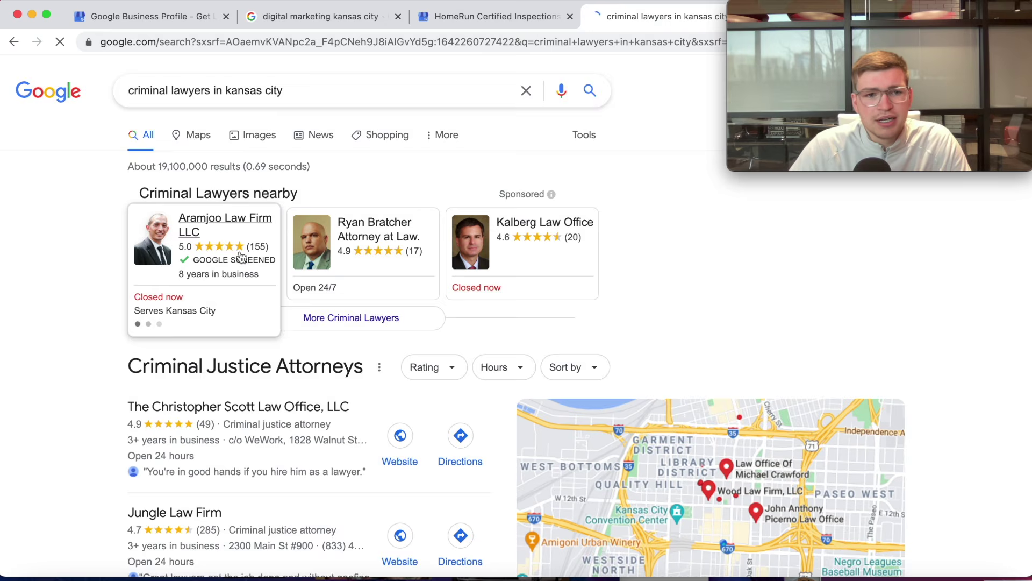
{"action": "scroll", "coordinate": [240, 258], "scroll_direction": "down", "scroll_amount": 6}
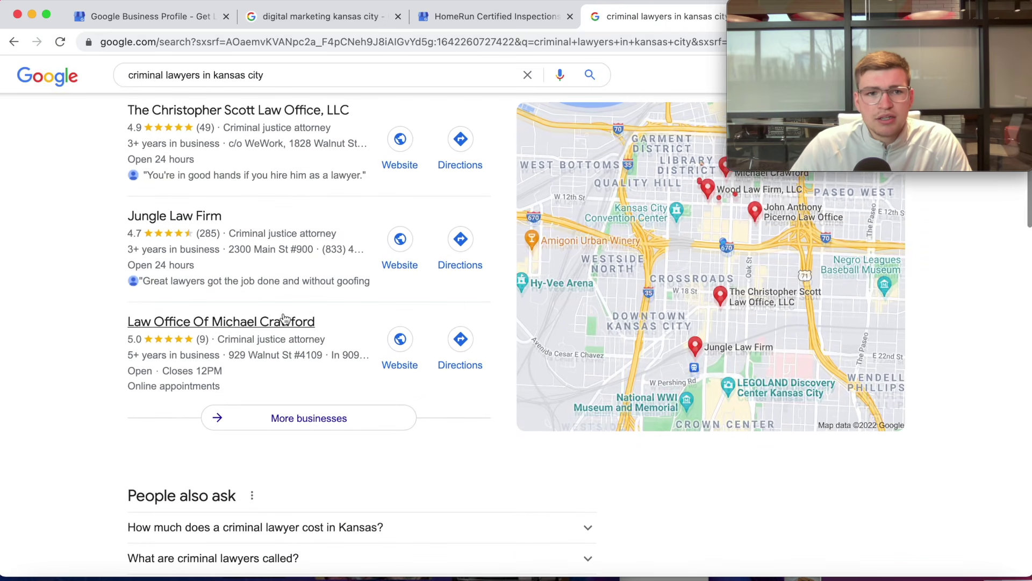
{"action": "scroll", "coordinate": [246, 322], "scroll_direction": "up", "scroll_amount": 2}
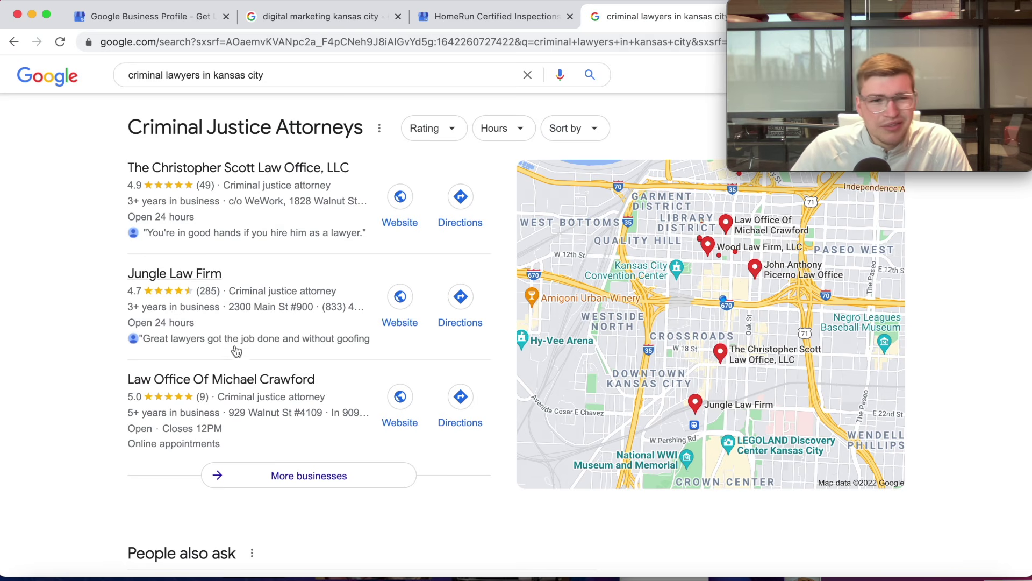
{"action": "left_click", "coordinate": [267, 299]}
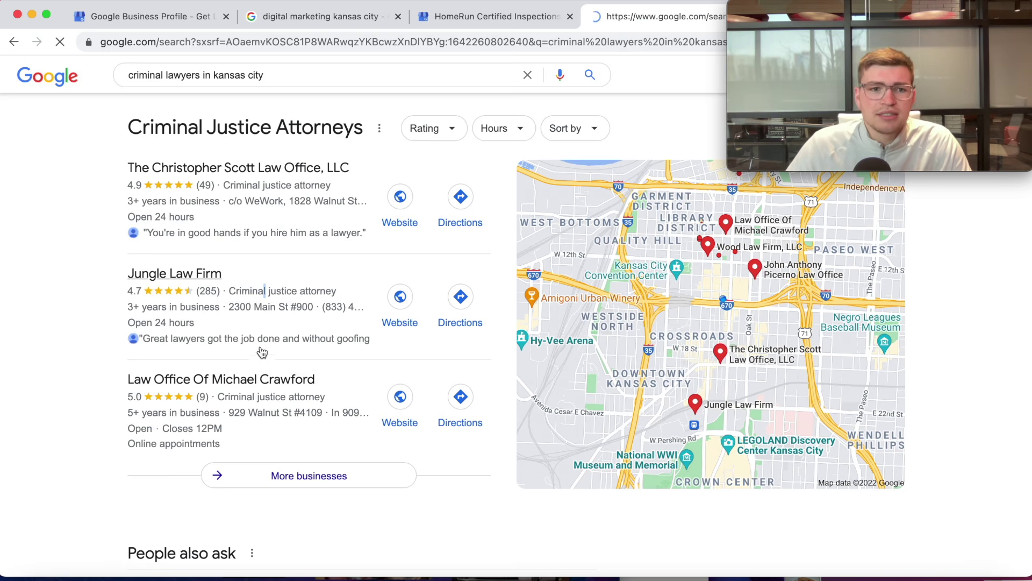
{"action": "scroll", "coordinate": [414, 348], "scroll_direction": "down", "scroll_amount": 7}
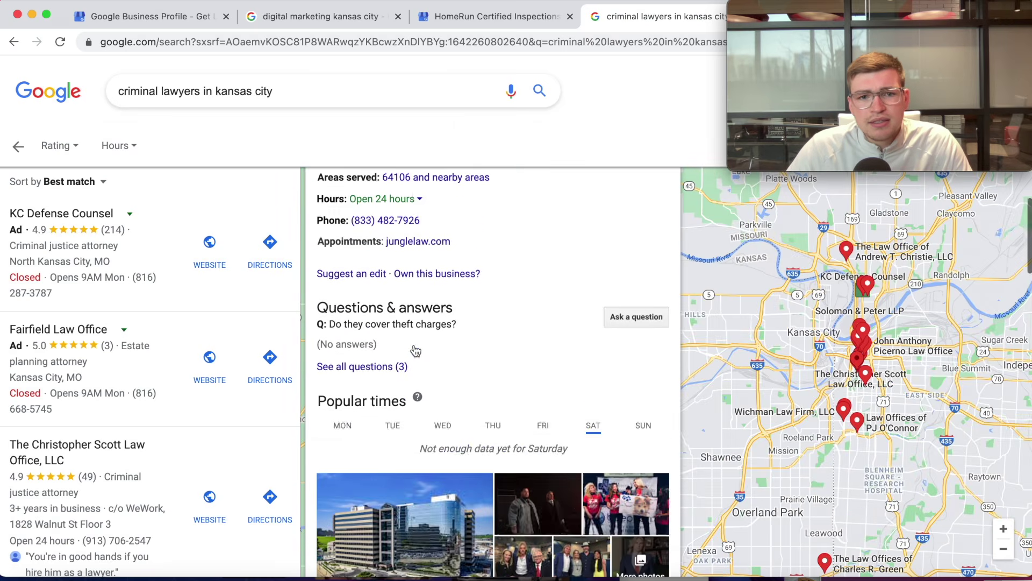
Browse several photos in Jungle Law Firm's gallery and return to its business profile.
{"action": "left_click", "coordinate": [415, 315]}
{"action": "key", "text": "Right"}
{"action": "key", "text": "Right"}
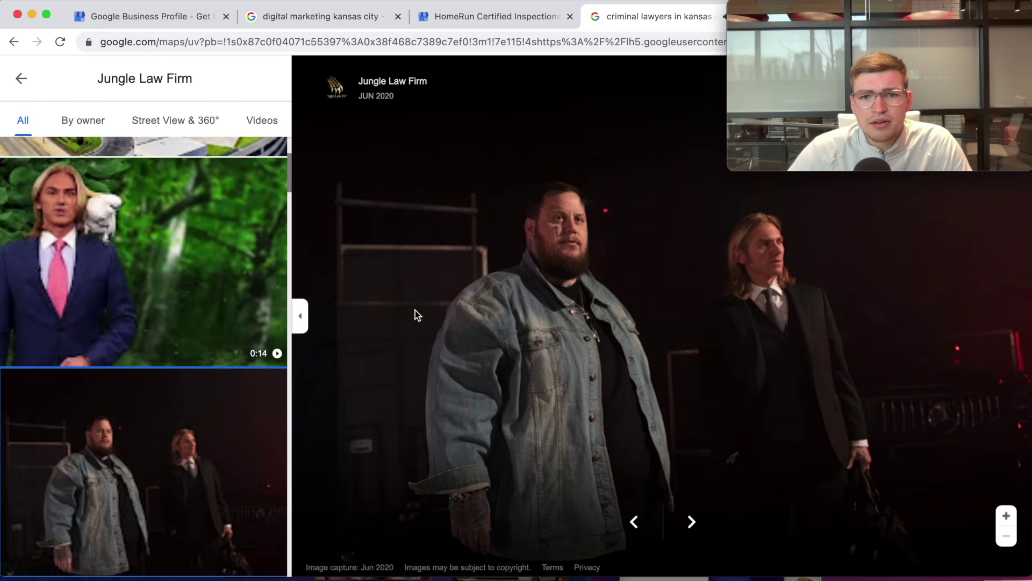
{"action": "key", "text": "Right"}
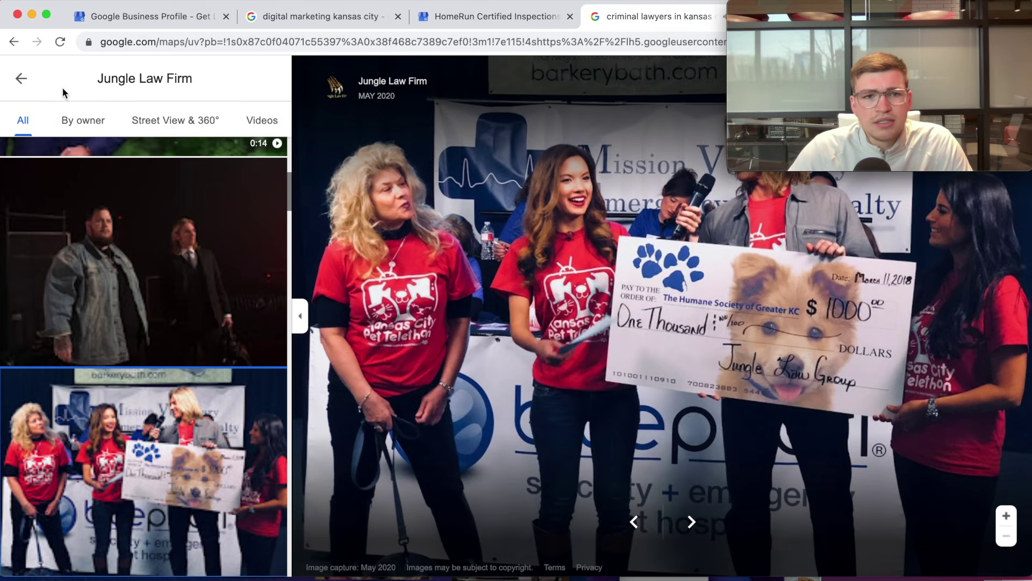
{"action": "left_click", "coordinate": [20, 78]}
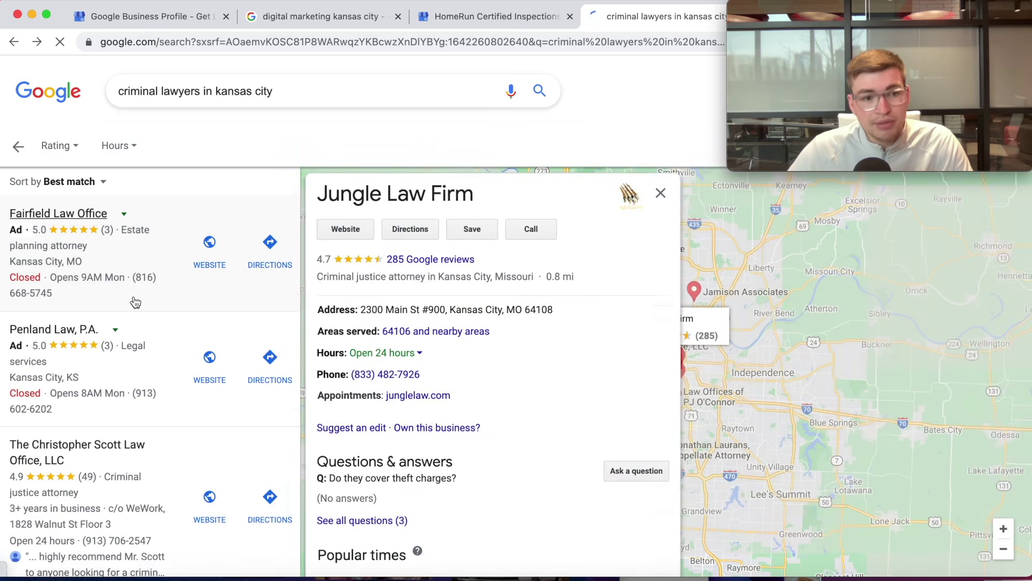
{"action": "scroll", "coordinate": [135, 302], "scroll_direction": "down", "scroll_amount": 2}
{"action": "left_click", "coordinate": [240, 385]}
{"action": "scroll", "coordinate": [458, 387], "scroll_direction": "down", "scroll_amount": 3}
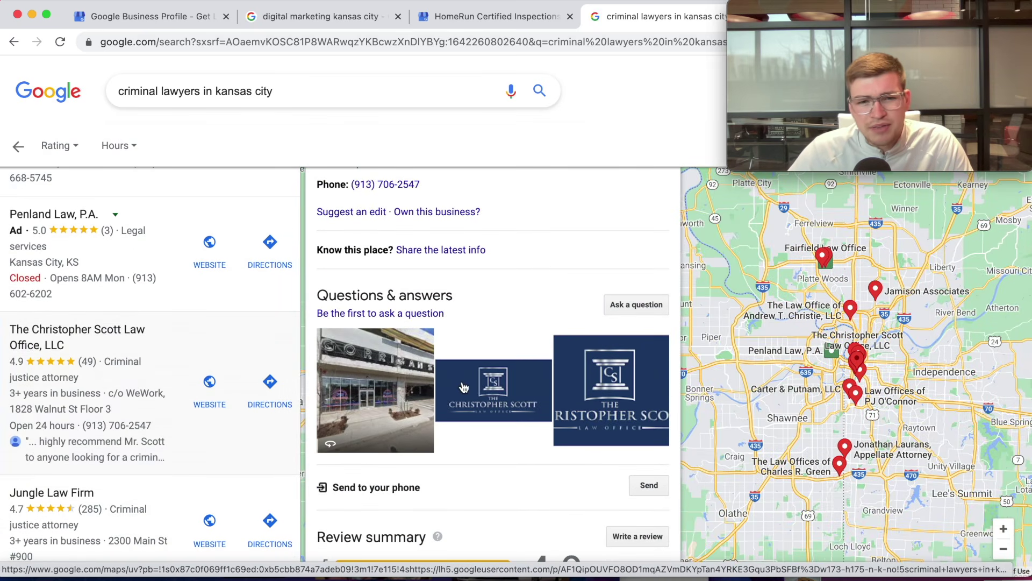
{"action": "scroll", "coordinate": [462, 312], "scroll_direction": "up", "scroll_amount": 3}
{"action": "scroll", "coordinate": [153, 372], "scroll_direction": "down", "scroll_amount": 2}
{"action": "scroll", "coordinate": [147, 380], "scroll_direction": "down", "scroll_amount": 3}
Open the Law Office Of Michael Crawford profile and review its service details, appointment link and photos.
{"action": "left_click", "coordinate": [226, 361]}
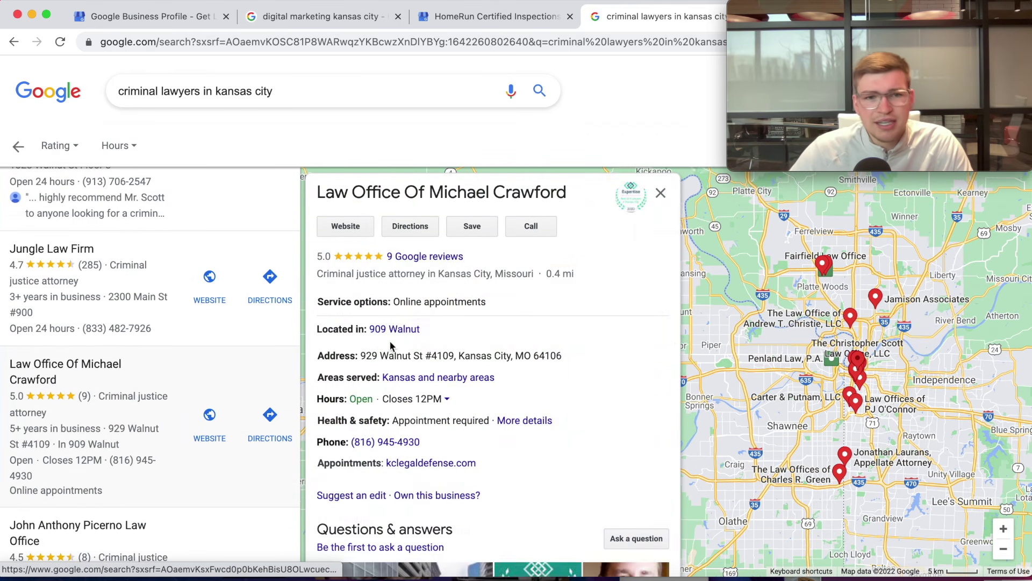
{"action": "scroll", "coordinate": [385, 348], "scroll_direction": "down", "scroll_amount": 3}
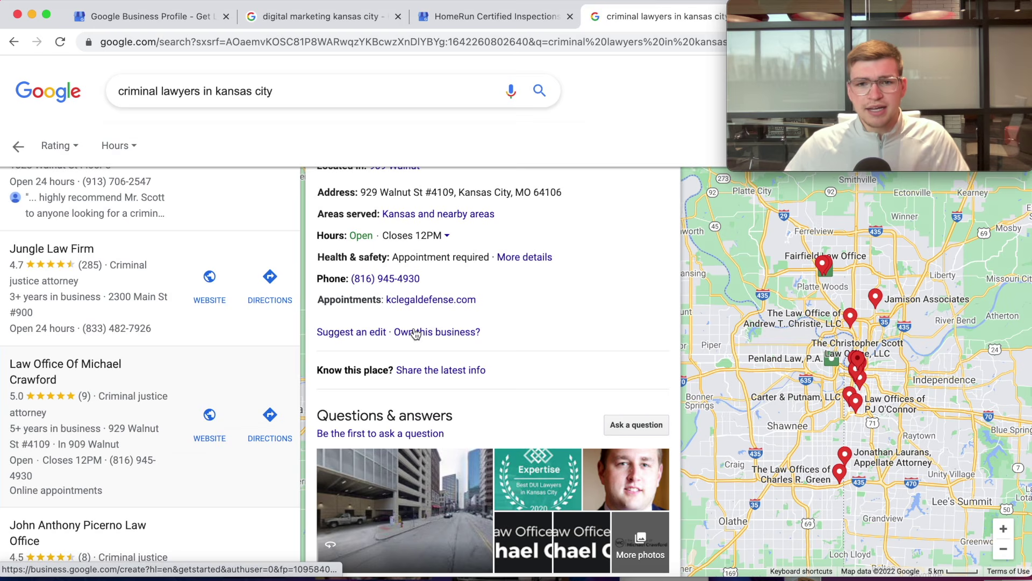
{"action": "scroll", "coordinate": [79, 275], "scroll_direction": "up", "scroll_amount": 7}
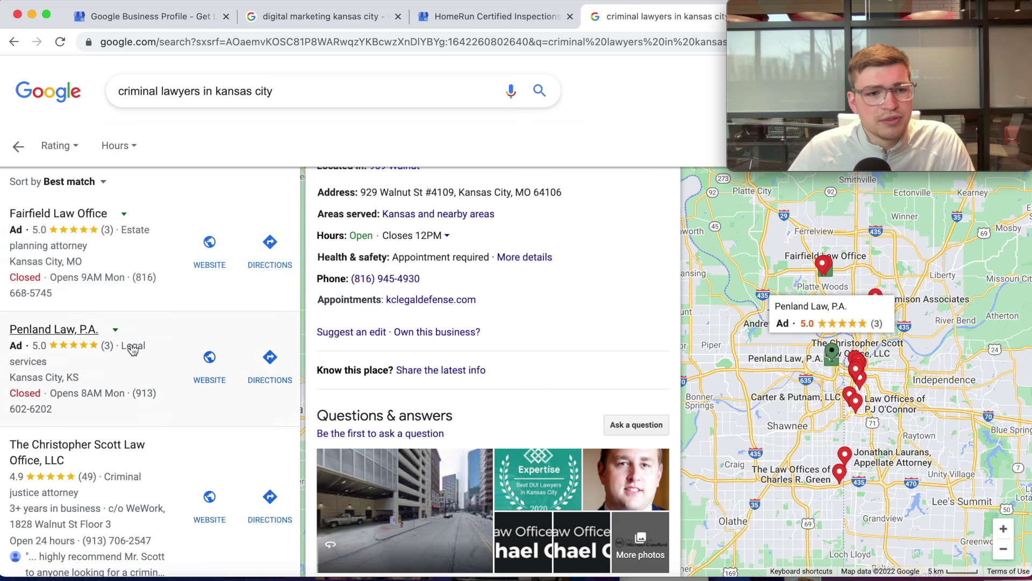
{"action": "left_click", "coordinate": [140, 440]}
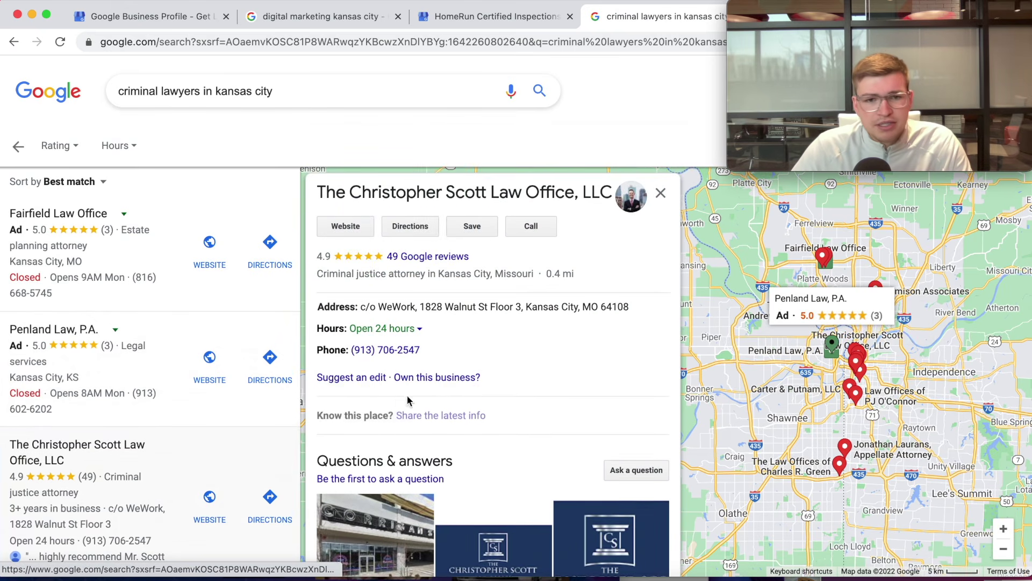
{"action": "scroll", "coordinate": [404, 399], "scroll_direction": "down", "scroll_amount": 3}
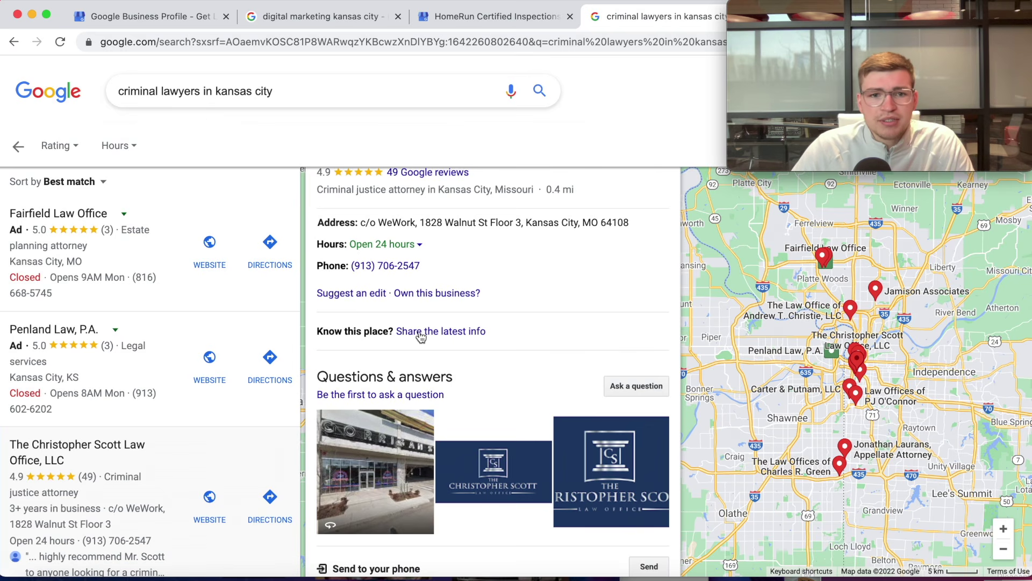
{"action": "scroll", "coordinate": [430, 340], "scroll_direction": "down", "scroll_amount": 2}
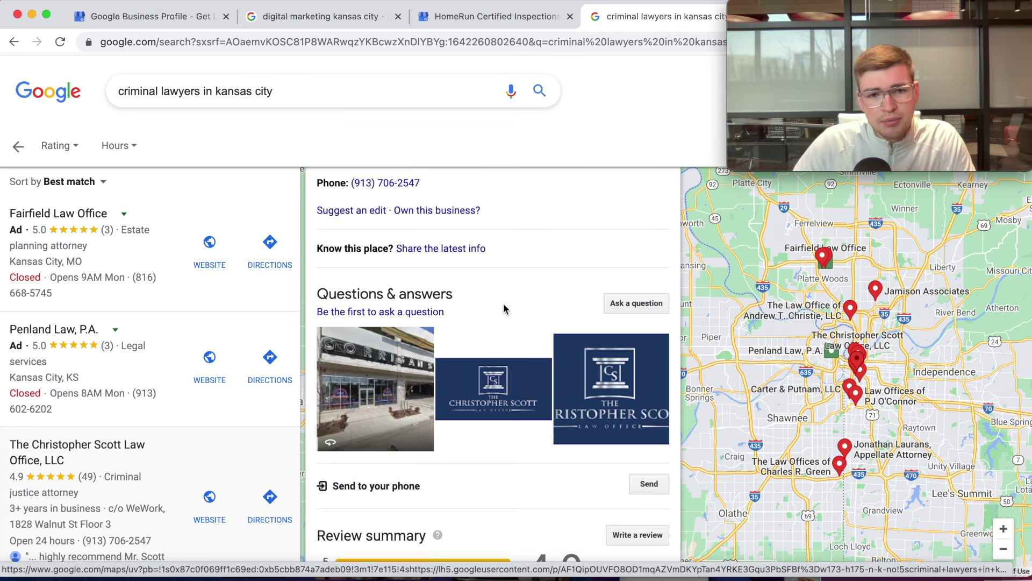
Read through The Christopher Scott Law Office's review summary, Google reviews and business description.
{"action": "scroll", "coordinate": [528, 433], "scroll_direction": "down", "scroll_amount": 5}
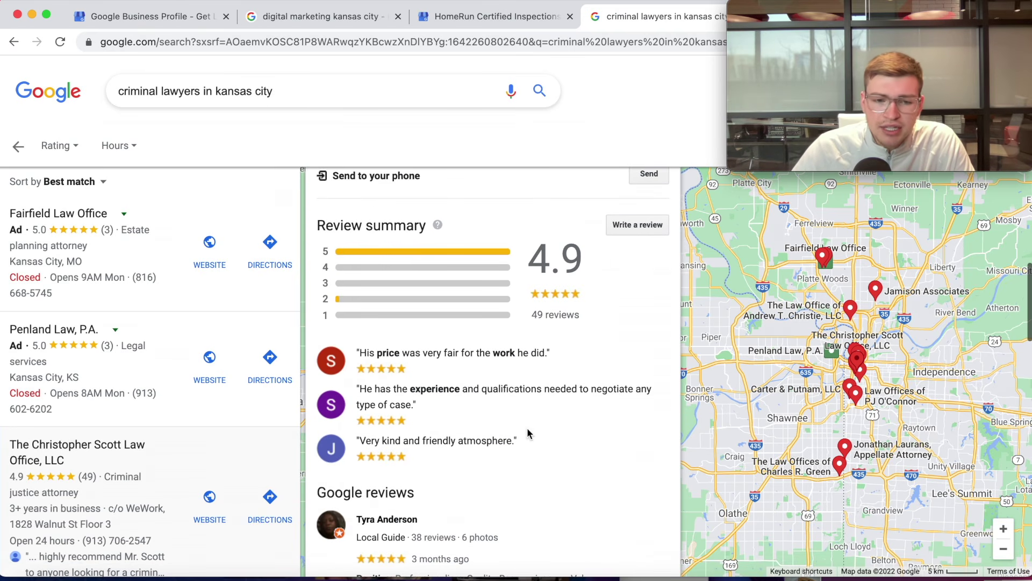
{"action": "scroll", "coordinate": [516, 421], "scroll_direction": "down", "scroll_amount": 3}
{"action": "scroll", "coordinate": [514, 419], "scroll_direction": "down", "scroll_amount": 3}
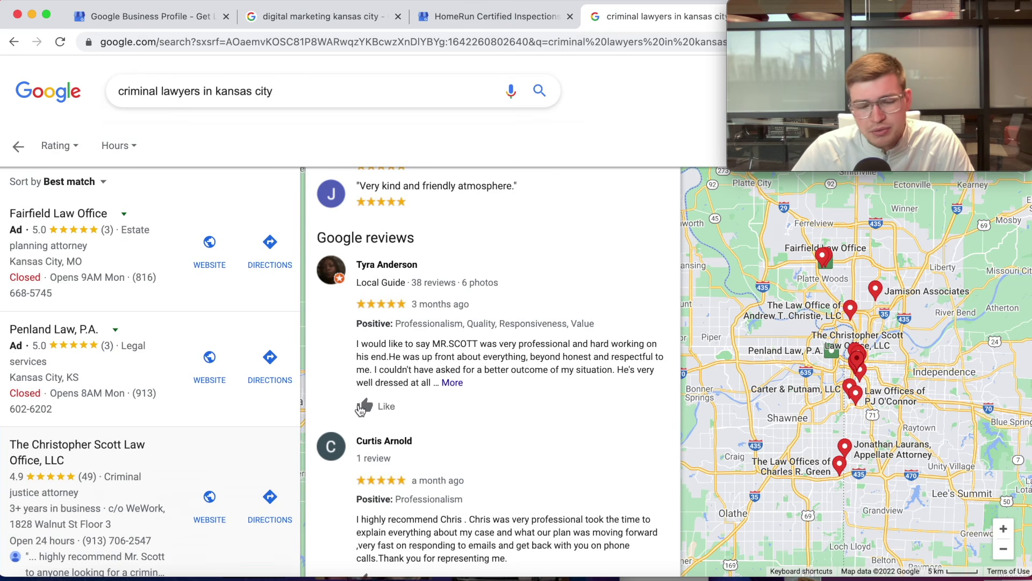
{"action": "scroll", "coordinate": [360, 410], "scroll_direction": "down", "scroll_amount": 6}
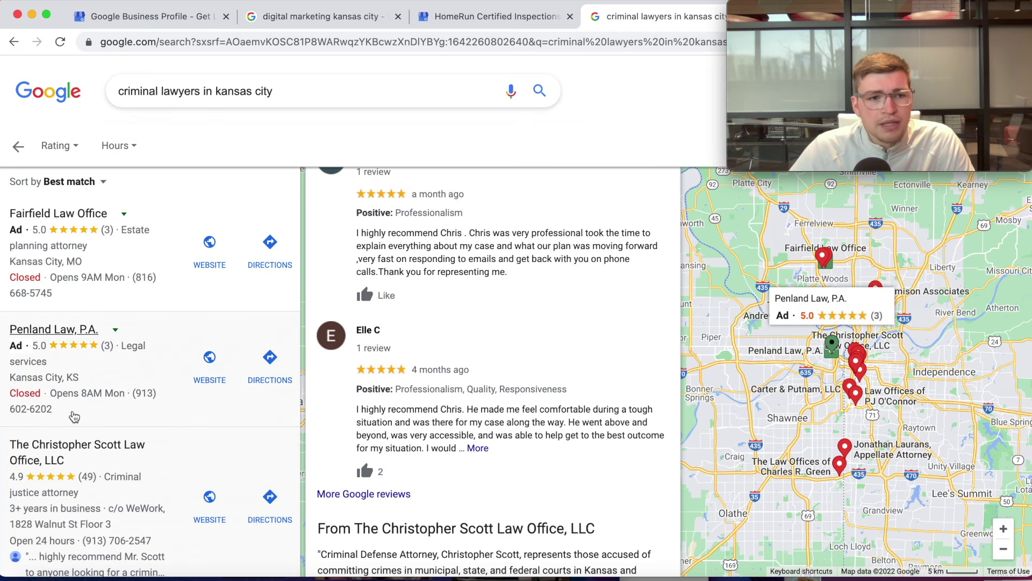
{"action": "scroll", "coordinate": [75, 414], "scroll_direction": "down", "scroll_amount": 3}
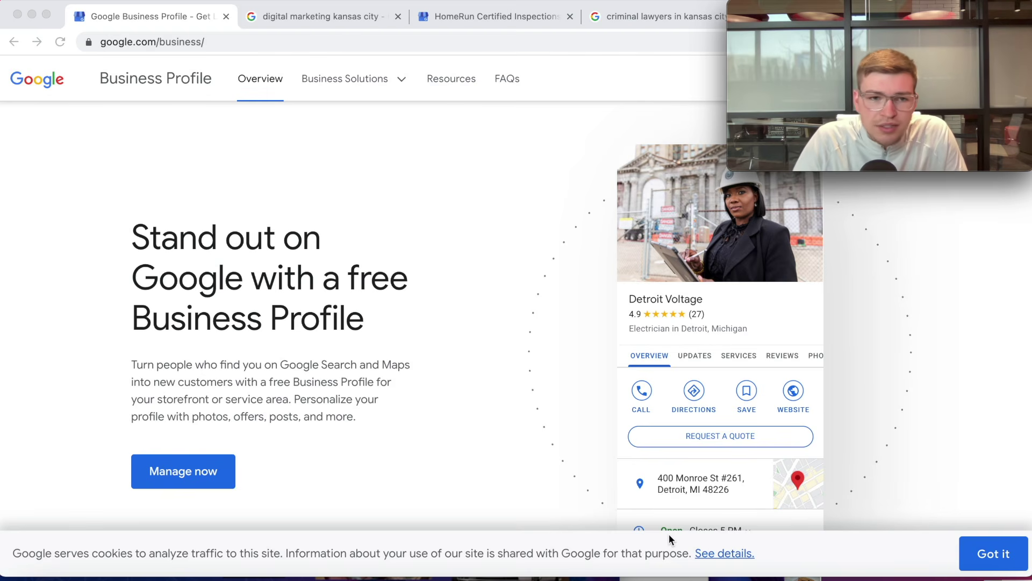
{"action": "mouse_move", "coordinate": [852, 12]}
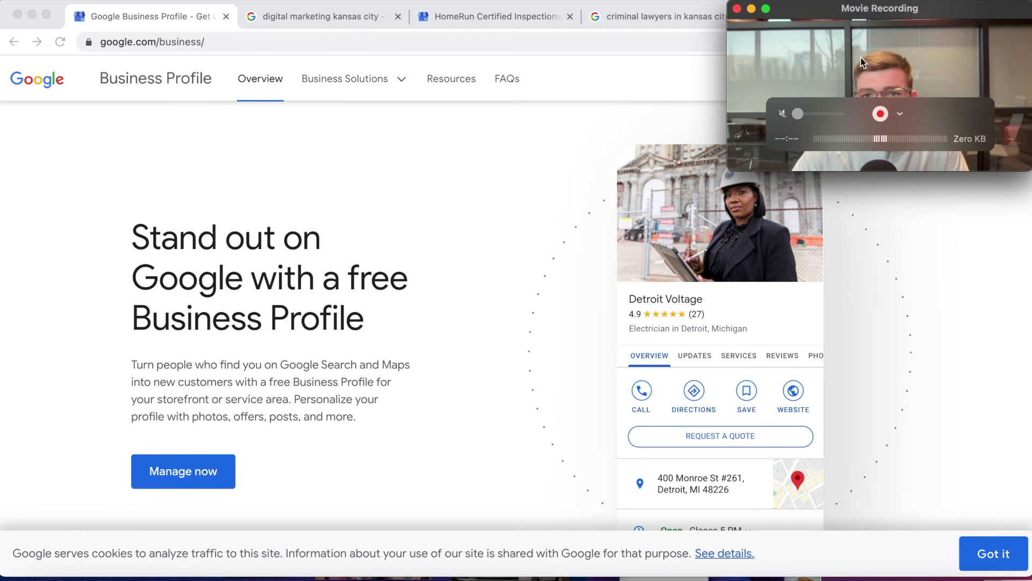
{"action": "left_click_drag", "start_coordinate": [853, 12], "coordinate": [315, 195]}
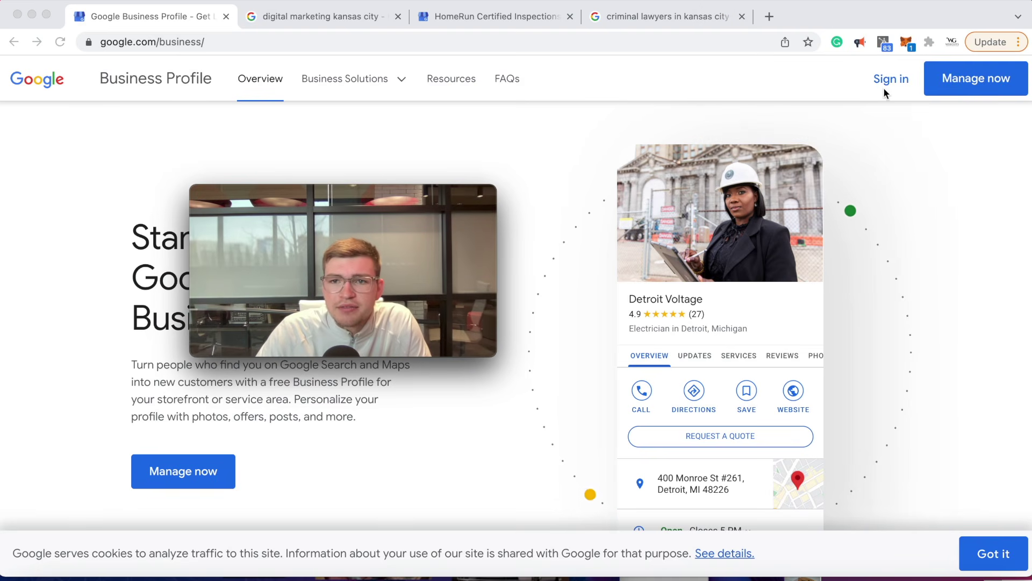
{"action": "mouse_move", "coordinate": [354, 194]}
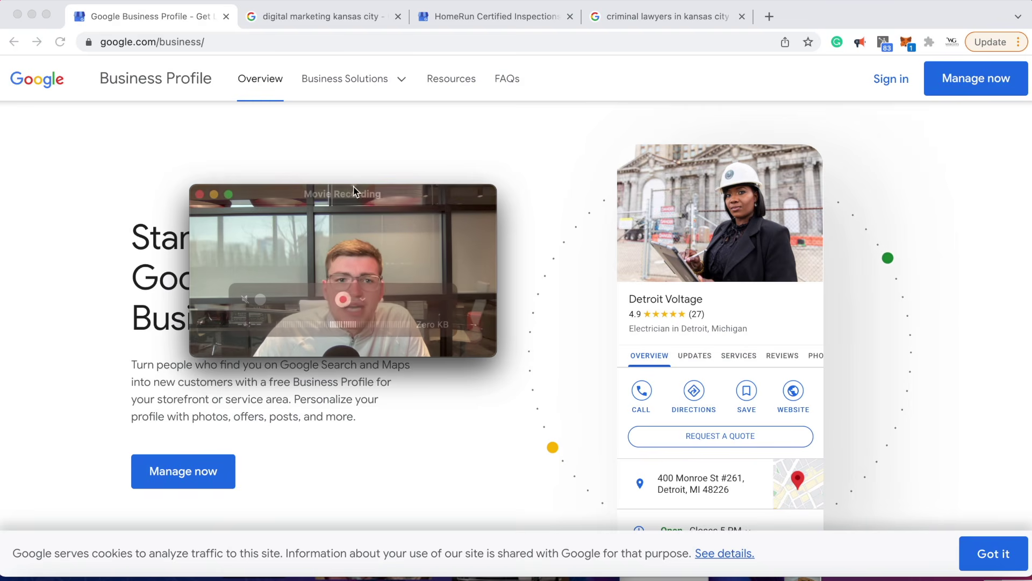
{"action": "left_click_drag", "start_coordinate": [354, 195], "coordinate": [896, 13]}
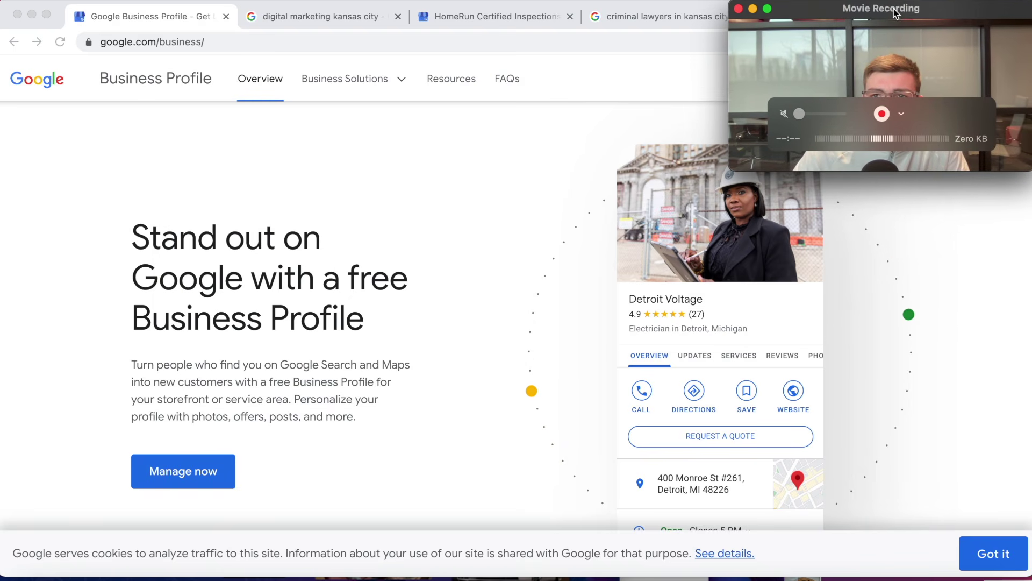
Switch to the HomeRun Certified Inspections Kansas City dashboard and look over its home page down to the performance section.
{"action": "left_click", "coordinate": [483, 28]}
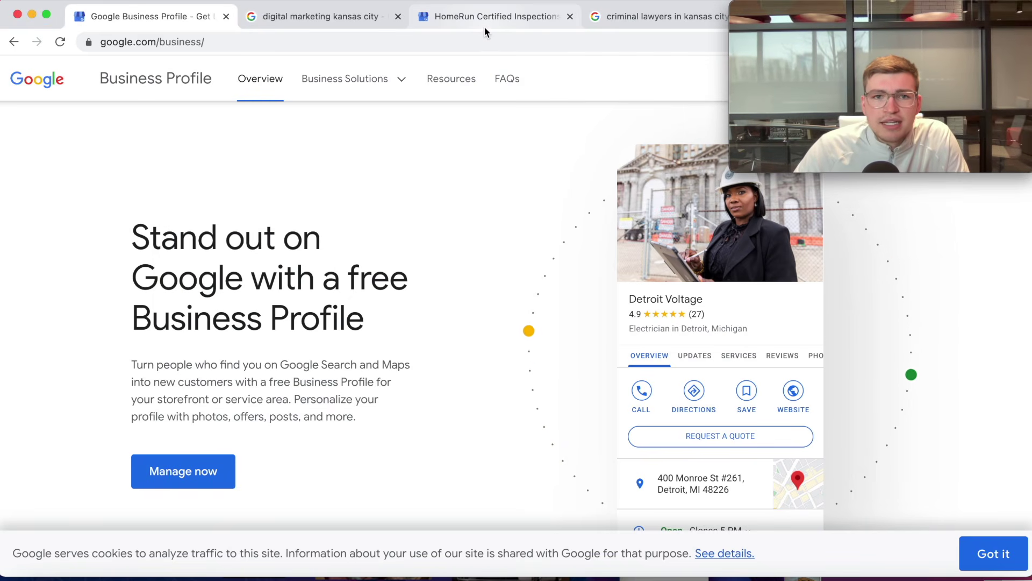
{"action": "left_click", "coordinate": [484, 26]}
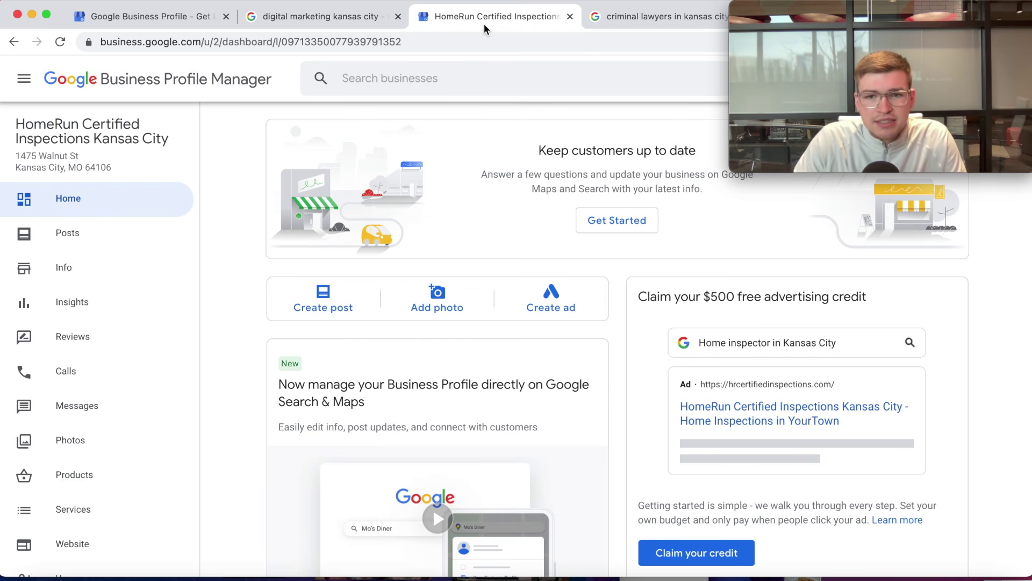
{"action": "scroll", "coordinate": [479, 292], "scroll_direction": "down", "scroll_amount": 5}
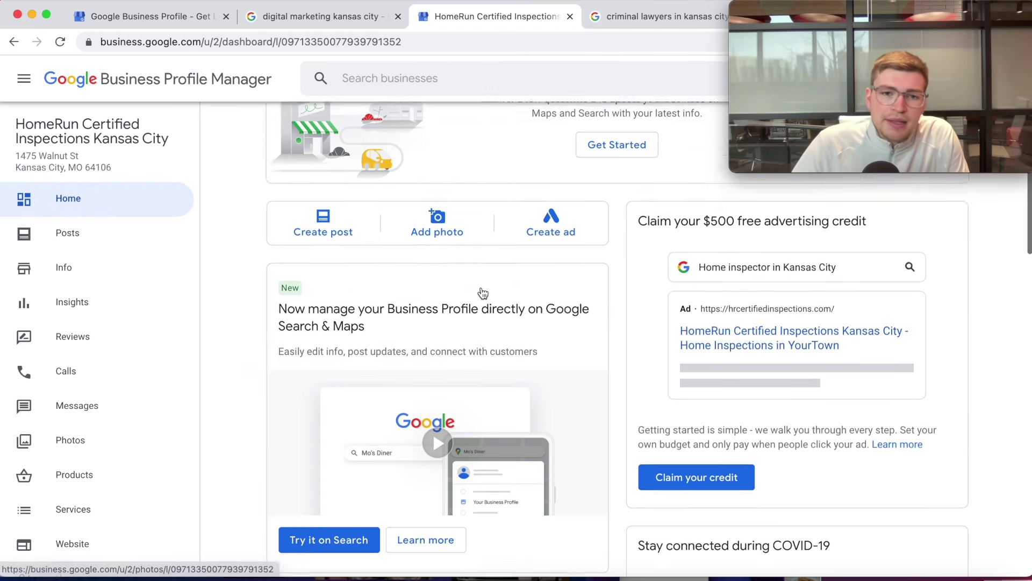
{"action": "scroll", "coordinate": [473, 287], "scroll_direction": "down", "scroll_amount": 1}
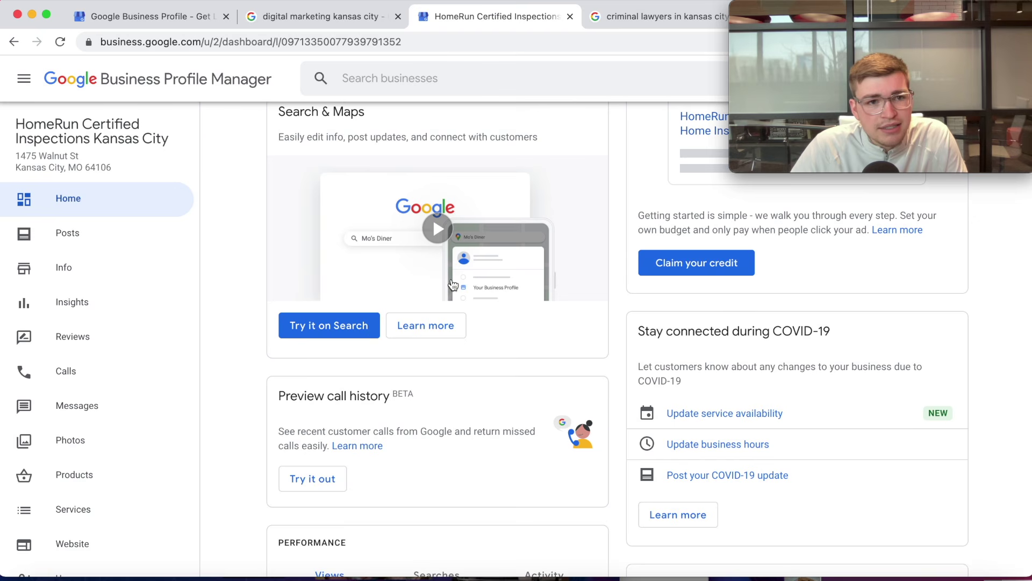
{"action": "scroll", "coordinate": [453, 285], "scroll_direction": "down", "scroll_amount": 6}
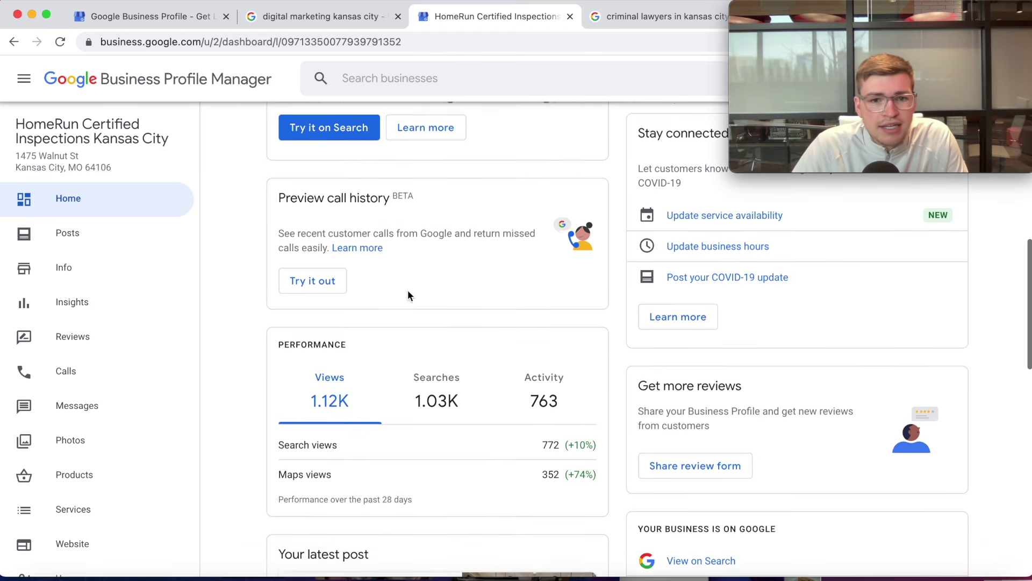
Compare the direct and discovery searches in the performance summary and return to the Search and Maps views.
{"action": "left_click", "coordinate": [450, 281]}
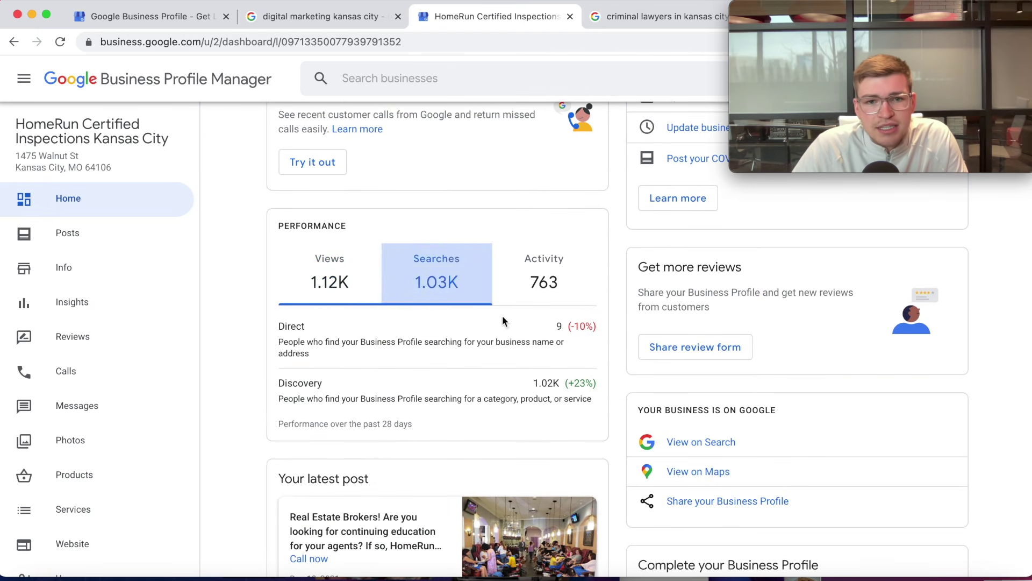
{"action": "triple_click", "coordinate": [530, 381]}
{"action": "left_click", "coordinate": [582, 383]}
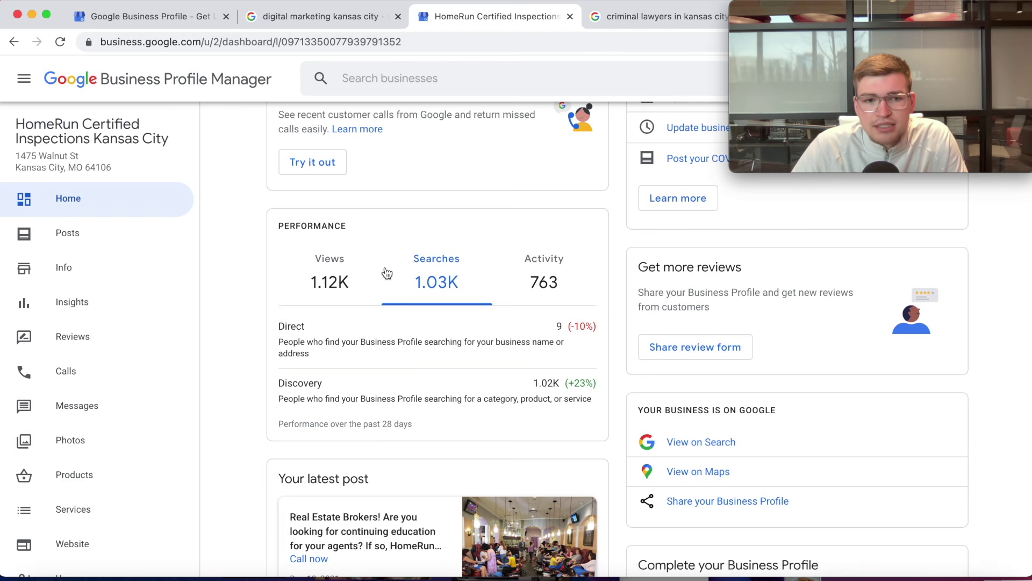
{"action": "left_click", "coordinate": [311, 279]}
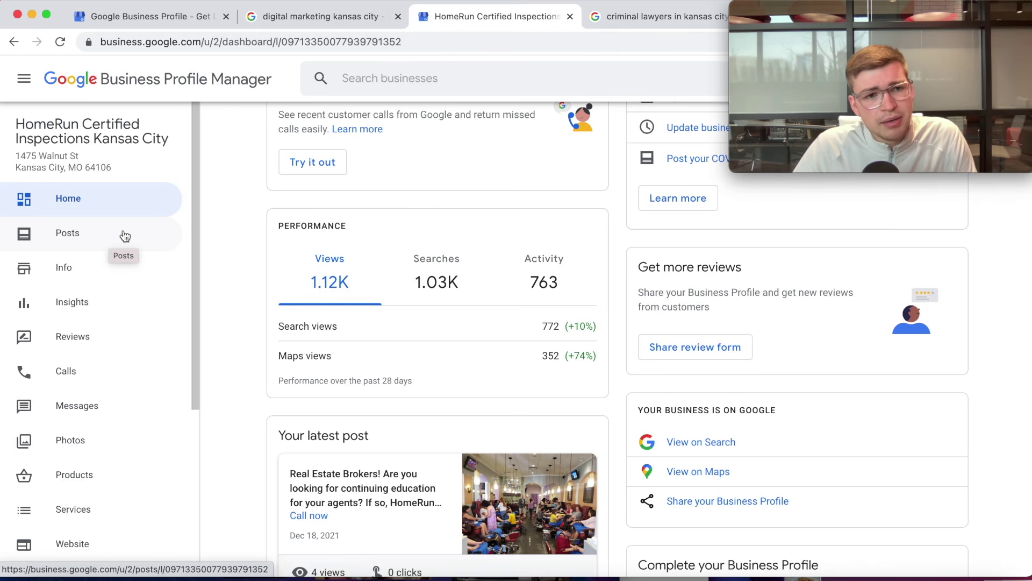
Open the HomeRun business info and review its categories, address, service areas, regular hours and special hours.
{"action": "left_click", "coordinate": [98, 275]}
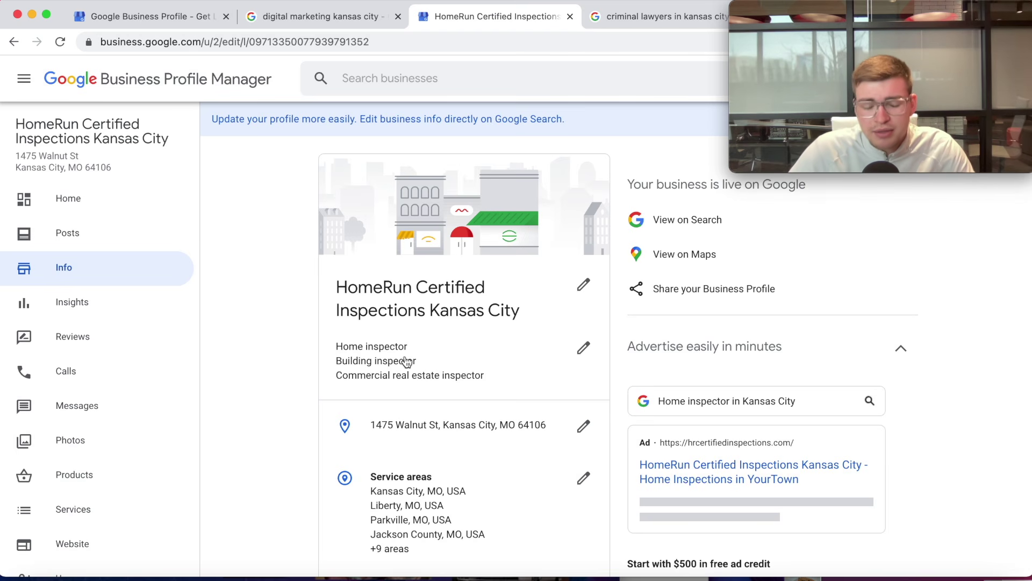
{"action": "scroll", "coordinate": [466, 274], "scroll_direction": "down", "scroll_amount": 2}
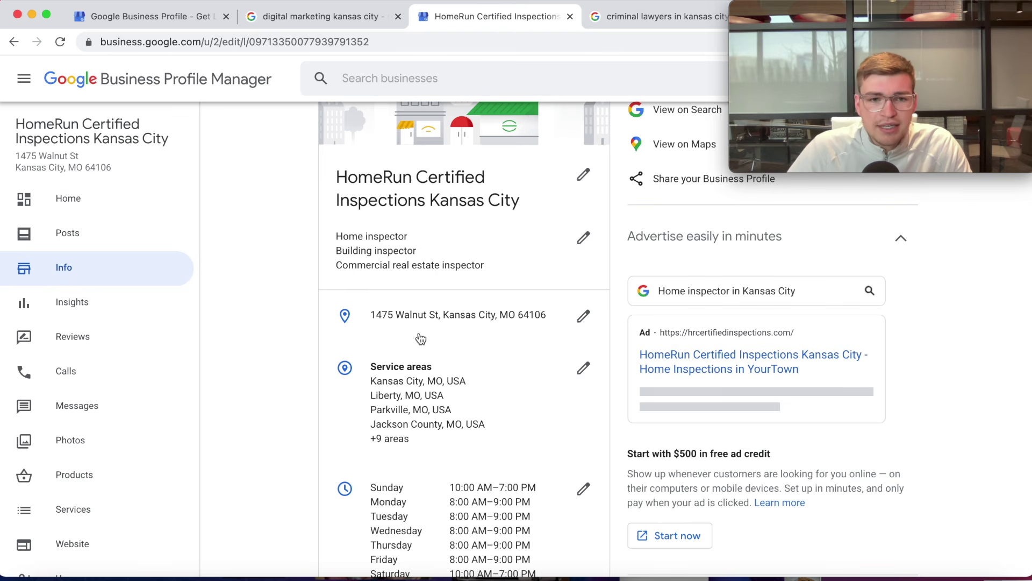
{"action": "scroll", "coordinate": [443, 398], "scroll_direction": "down", "scroll_amount": 2}
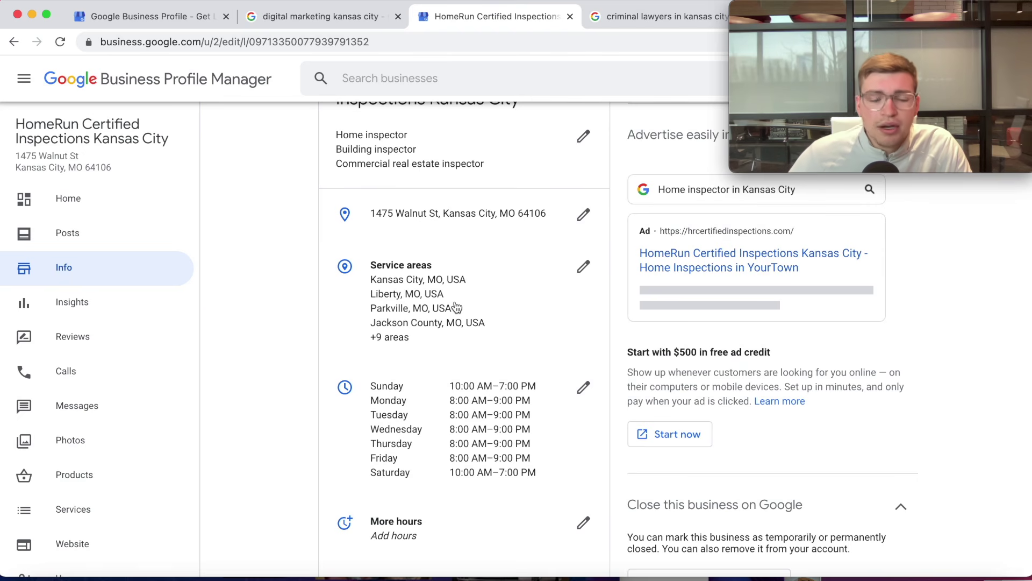
{"action": "scroll", "coordinate": [456, 308], "scroll_direction": "down", "scroll_amount": 3}
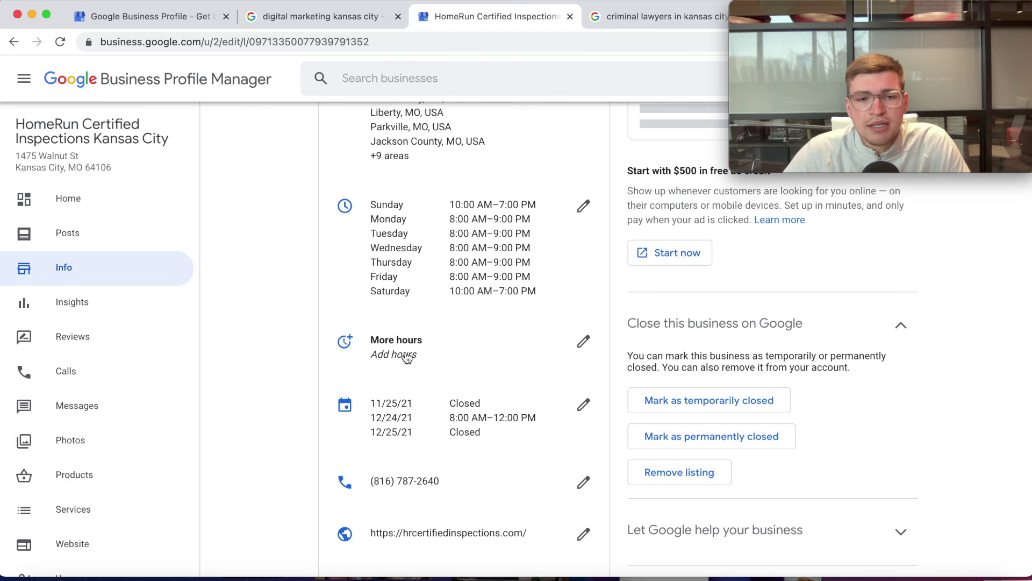
{"action": "scroll", "coordinate": [438, 368], "scroll_direction": "down", "scroll_amount": 1}
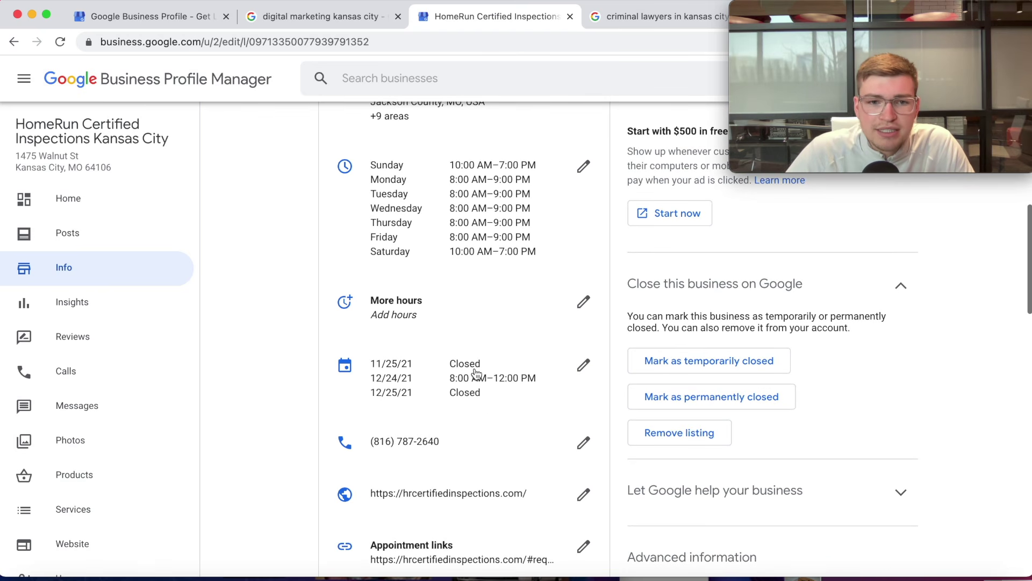
Review the profile's phone number, website, appointment link, products and listed services in the business info.
{"action": "scroll", "coordinate": [444, 376], "scroll_direction": "down", "scroll_amount": 1}
{"action": "scroll", "coordinate": [443, 375], "scroll_direction": "down", "scroll_amount": 1}
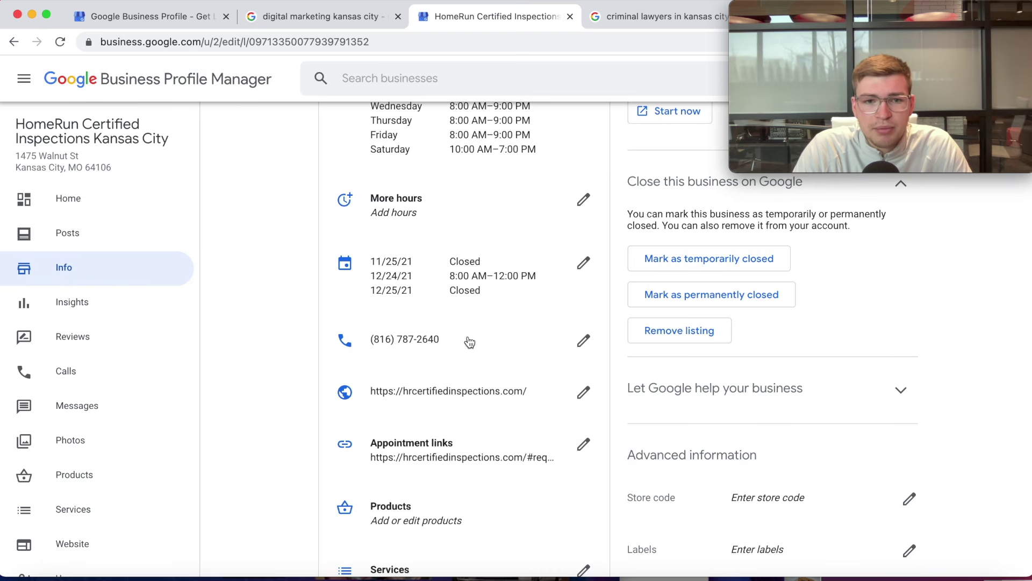
{"action": "scroll", "coordinate": [458, 397], "scroll_direction": "down", "scroll_amount": 2}
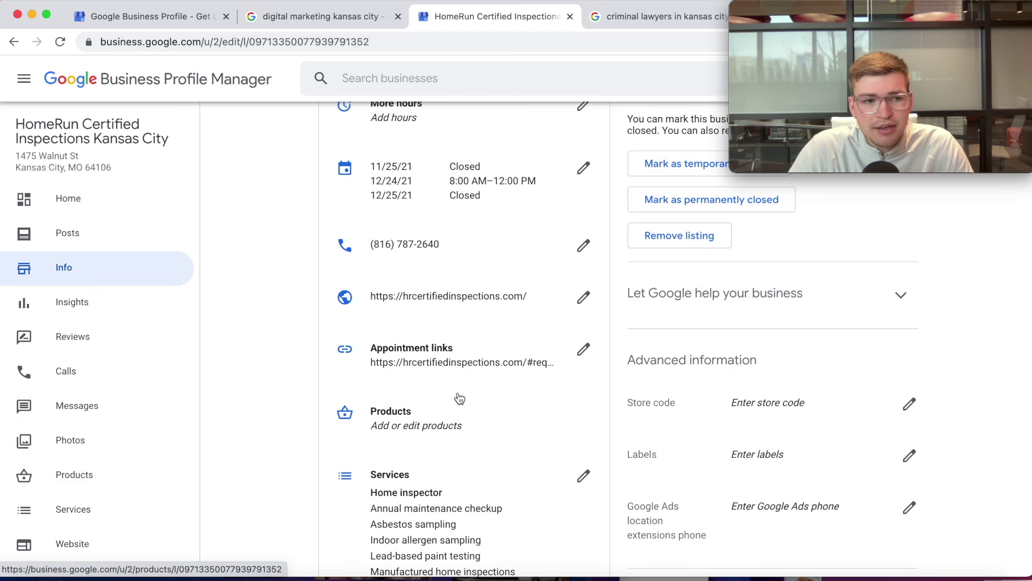
{"action": "scroll", "coordinate": [452, 390], "scroll_direction": "down", "scroll_amount": 3}
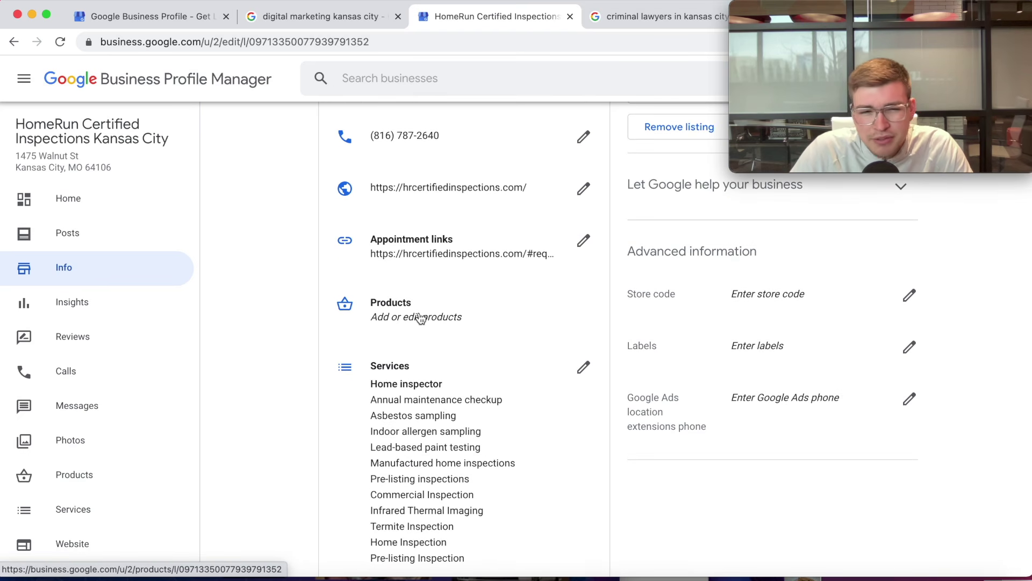
{"action": "scroll", "coordinate": [441, 317], "scroll_direction": "down", "scroll_amount": 2}
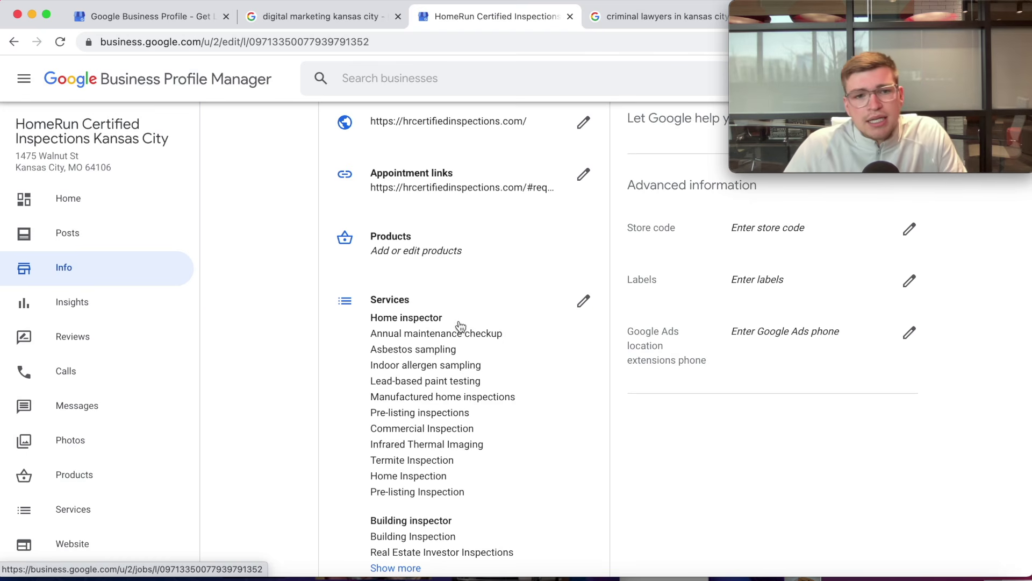
Open the services list, inspect the Annual maintenance checkup's price option and description, and close it without saving.
{"action": "left_click", "coordinate": [82, 508]}
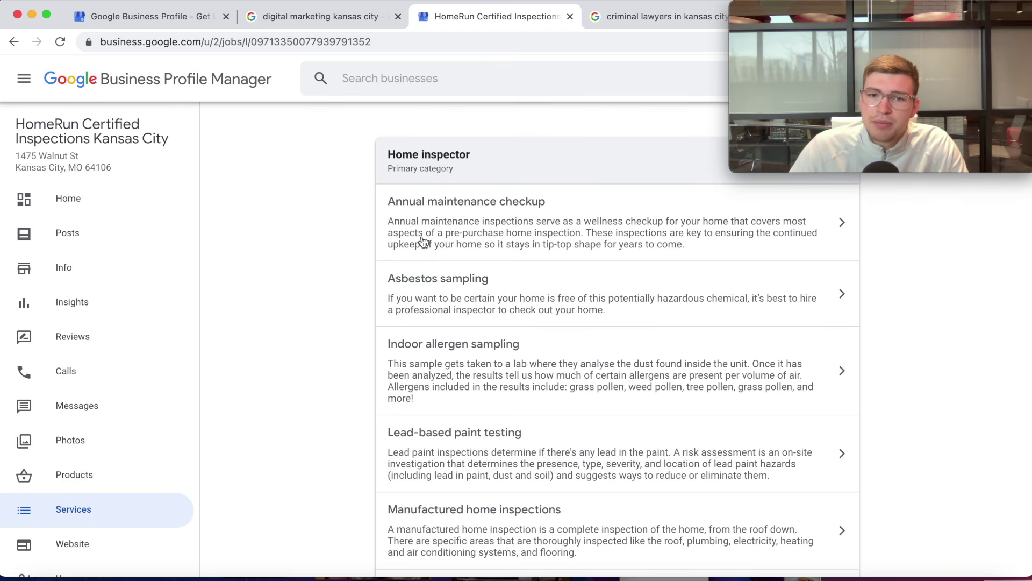
{"action": "left_click", "coordinate": [423, 242]}
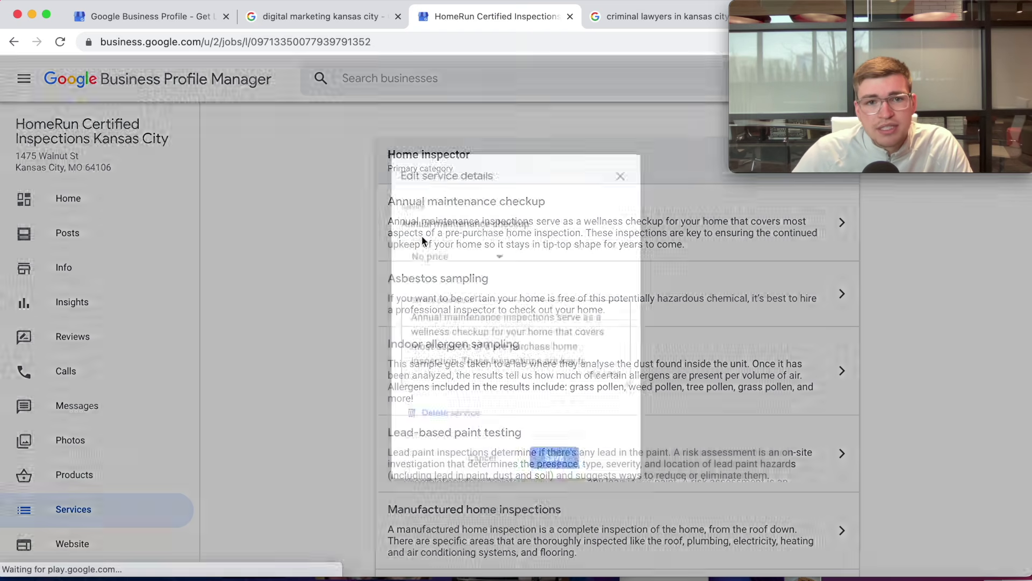
{"action": "scroll", "coordinate": [491, 353], "scroll_direction": "down", "scroll_amount": 2}
{"action": "scroll", "coordinate": [491, 352], "scroll_direction": "up", "scroll_amount": 3}
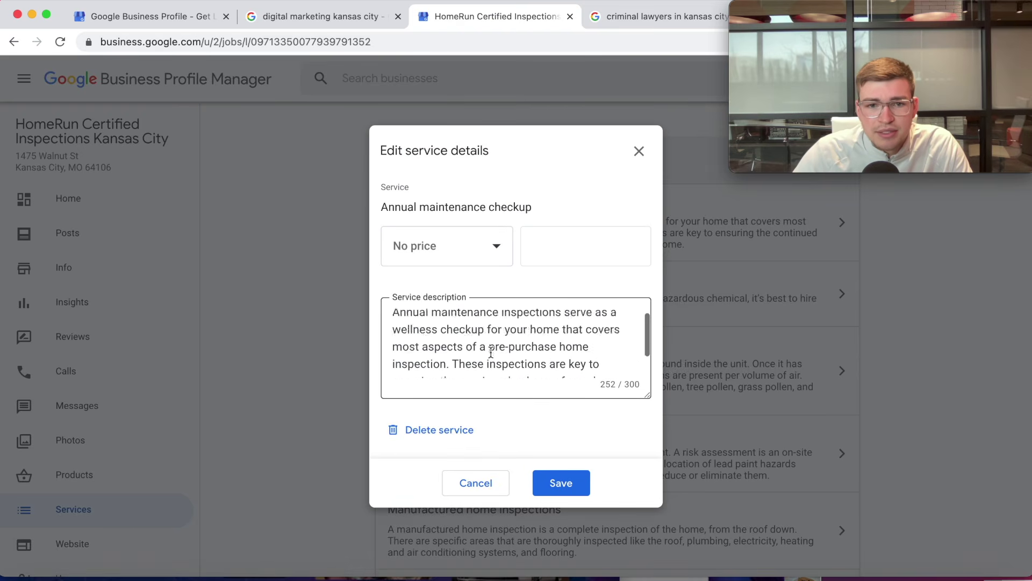
{"action": "left_click", "coordinate": [475, 483]}
Examine the services and descriptions under the Home inspector, Building inspector and Commercial real estate inspector categories.
{"action": "scroll", "coordinate": [469, 483], "scroll_direction": "down", "scroll_amount": 5}
{"action": "scroll", "coordinate": [469, 483], "scroll_direction": "down", "scroll_amount": 3}
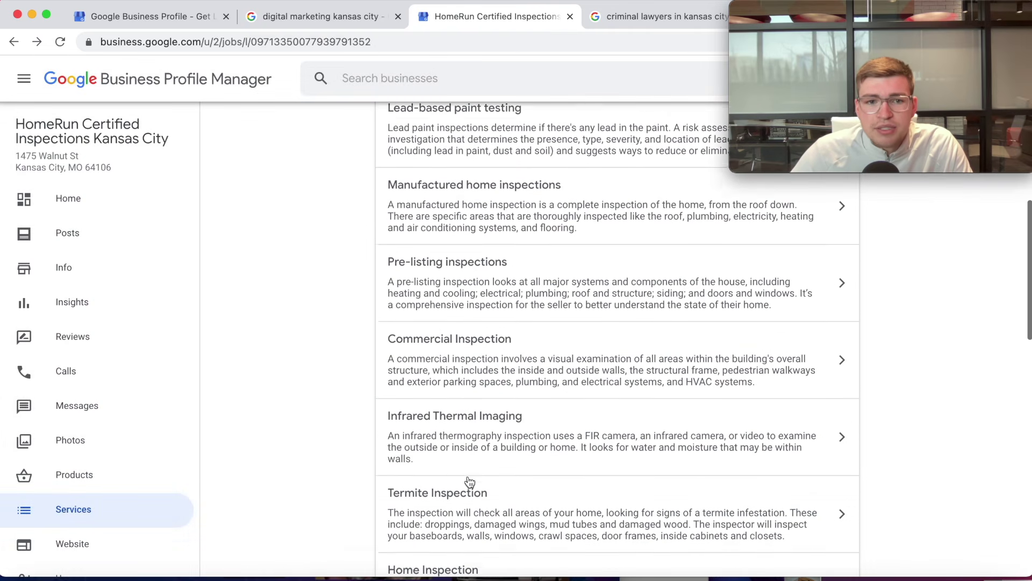
{"action": "scroll", "coordinate": [465, 451], "scroll_direction": "down", "scroll_amount": 2}
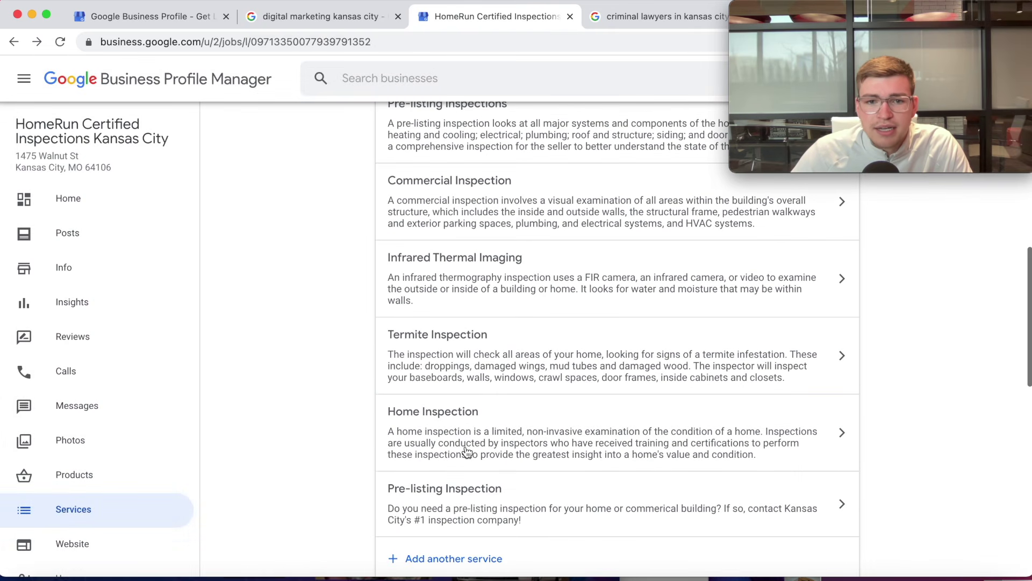
{"action": "scroll", "coordinate": [466, 451], "scroll_direction": "down", "scroll_amount": 6}
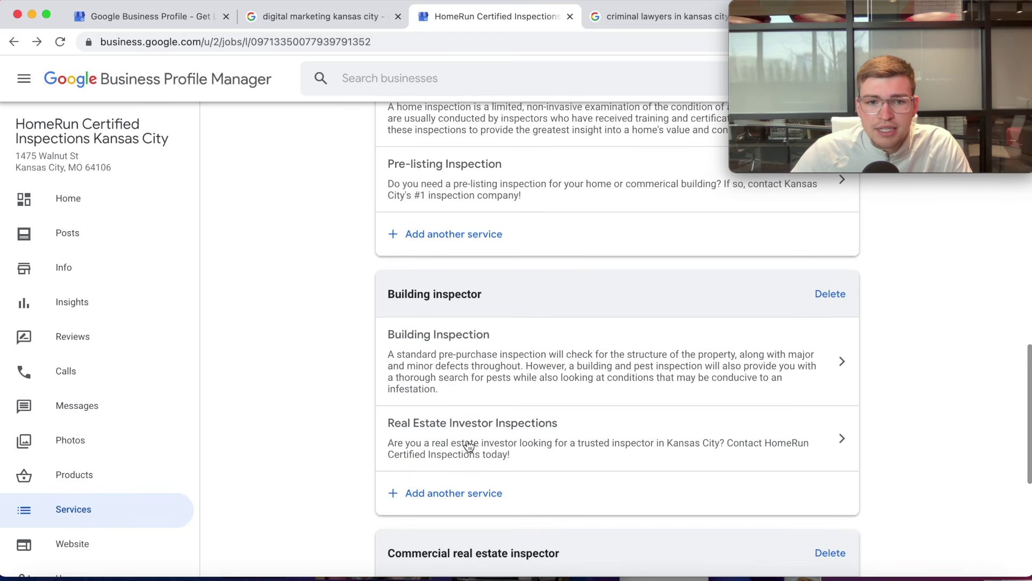
{"action": "scroll", "coordinate": [467, 451], "scroll_direction": "down", "scroll_amount": 3}
{"action": "scroll", "coordinate": [469, 449], "scroll_direction": "down", "scroll_amount": 3}
{"action": "scroll", "coordinate": [470, 445], "scroll_direction": "down", "scroll_amount": 1}
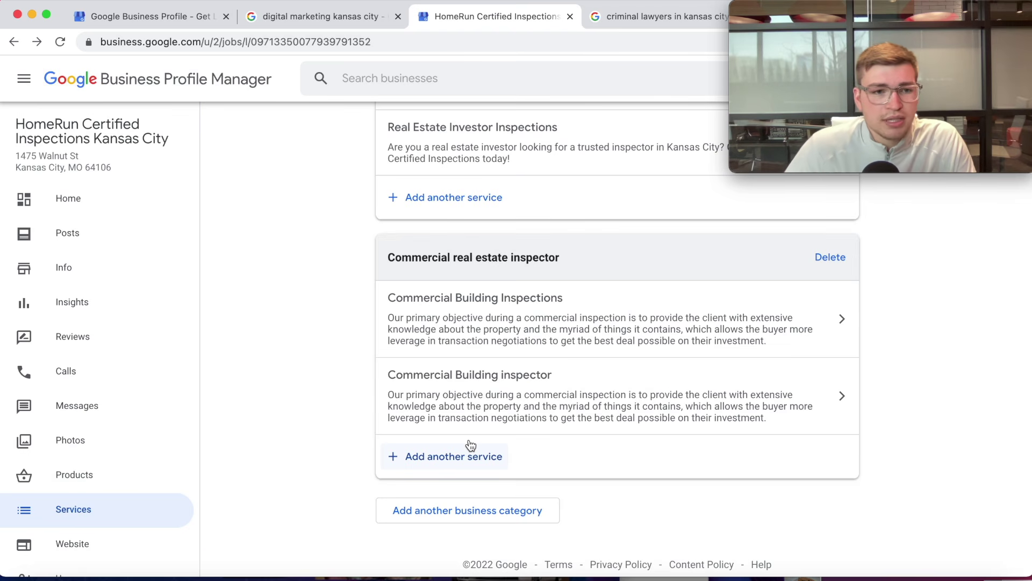
{"action": "scroll", "coordinate": [418, 407], "scroll_direction": "up", "scroll_amount": 7}
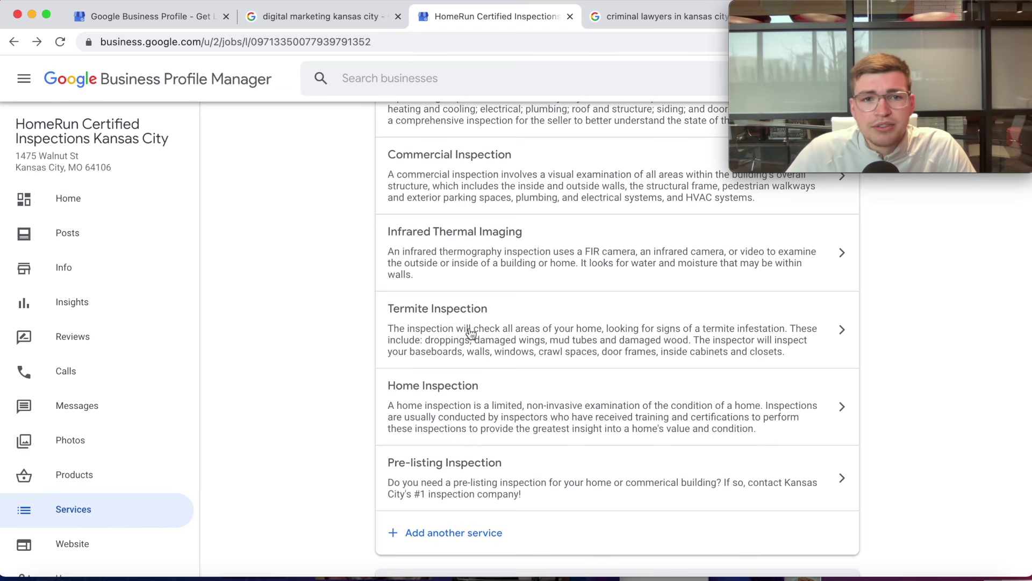
Return to the HomeRun business info and recheck its categories, service areas, hours and contact details.
{"action": "left_click", "coordinate": [91, 272]}
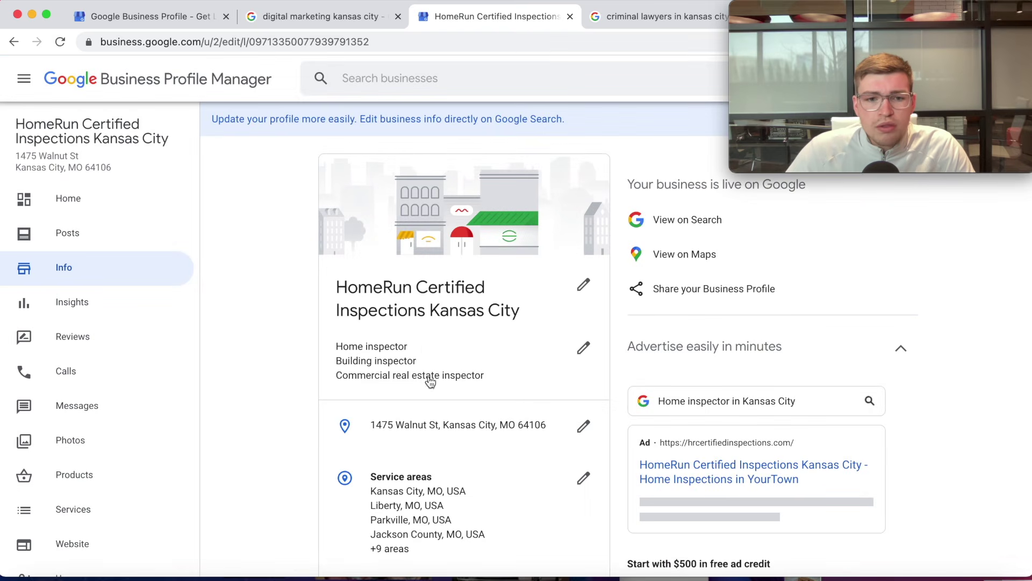
{"action": "scroll", "coordinate": [424, 371], "scroll_direction": "down", "scroll_amount": 6}
{"action": "scroll", "coordinate": [215, 394], "scroll_direction": "down", "scroll_amount": 1}
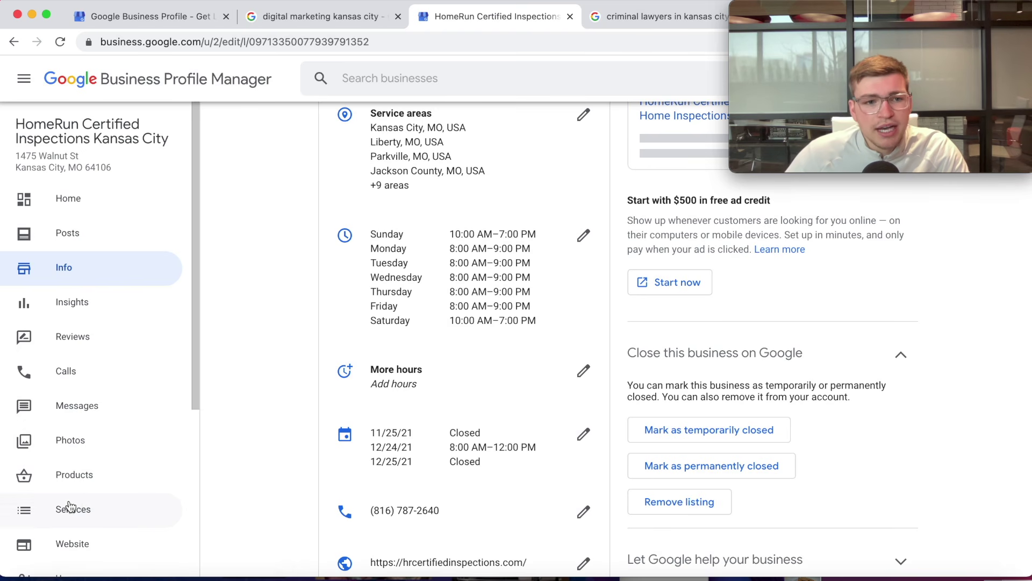
Review the remaining business info: attributes, accessibility, business description, opening date and photo option.
{"action": "scroll", "coordinate": [426, 405], "scroll_direction": "down", "scroll_amount": 4}
{"action": "scroll", "coordinate": [425, 406], "scroll_direction": "down", "scroll_amount": 10}
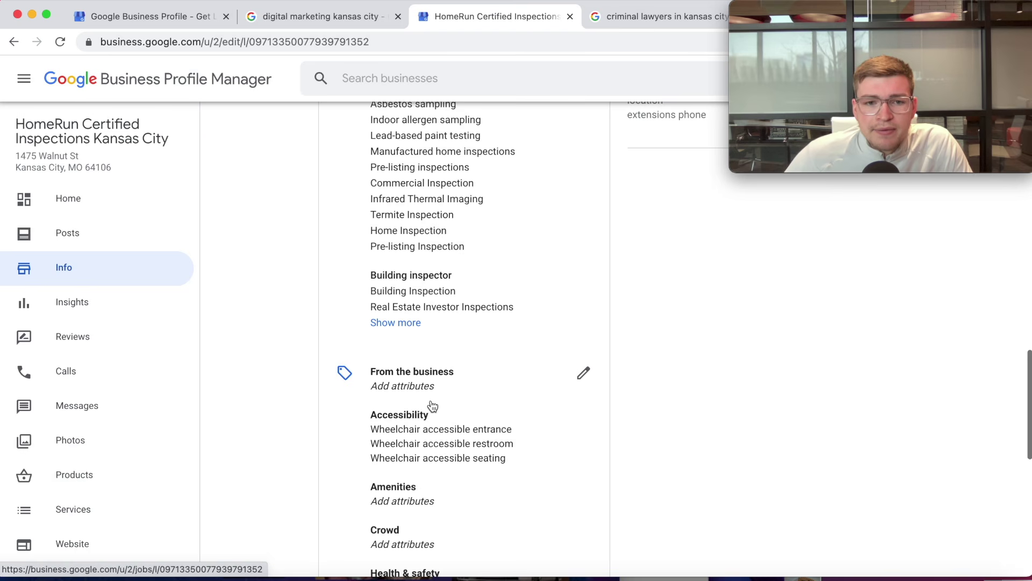
{"action": "scroll", "coordinate": [398, 392], "scroll_direction": "down", "scroll_amount": 3}
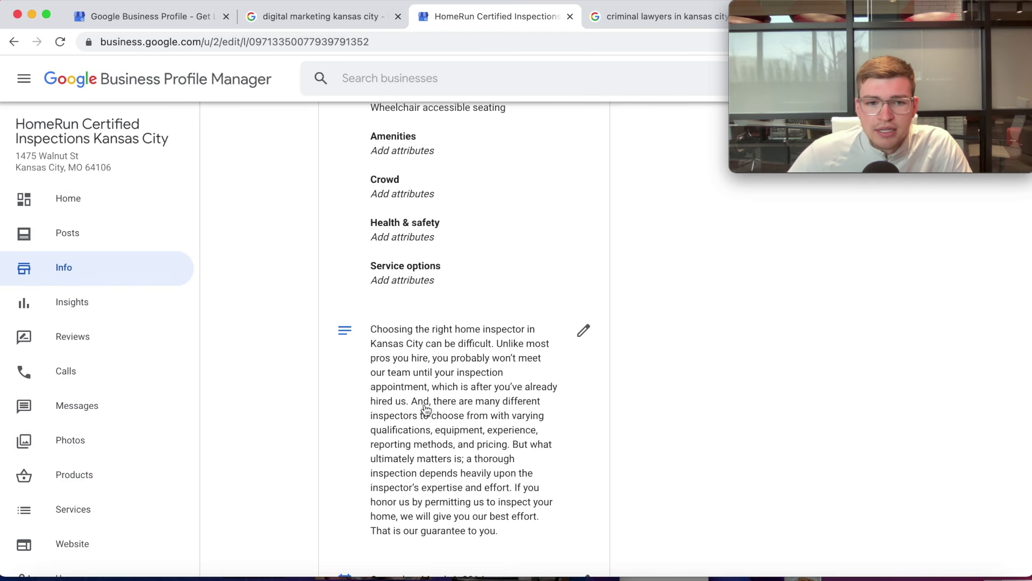
{"action": "scroll", "coordinate": [426, 409], "scroll_direction": "down", "scroll_amount": 3}
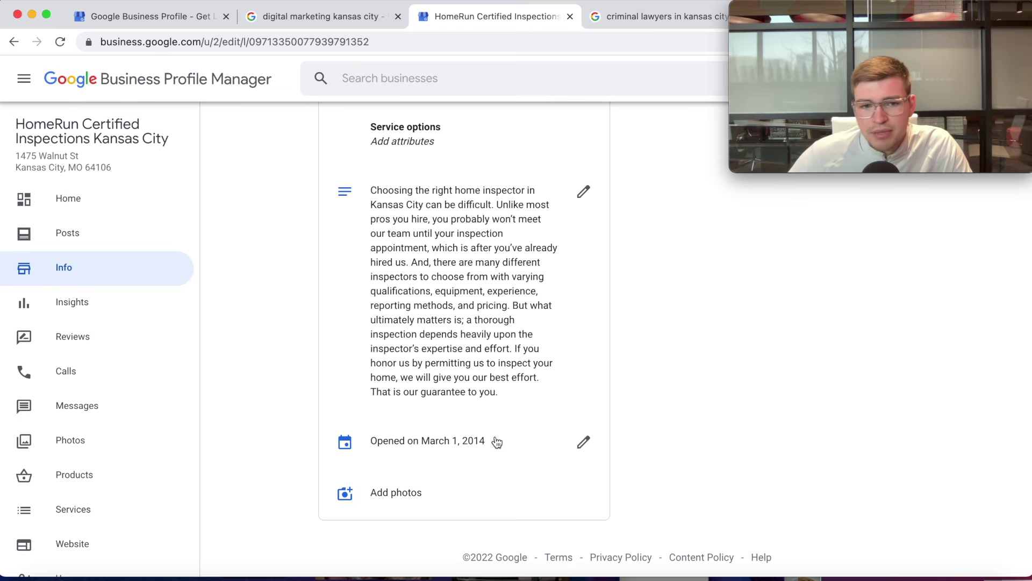
{"action": "scroll", "coordinate": [342, 364], "scroll_direction": "down", "scroll_amount": 10}
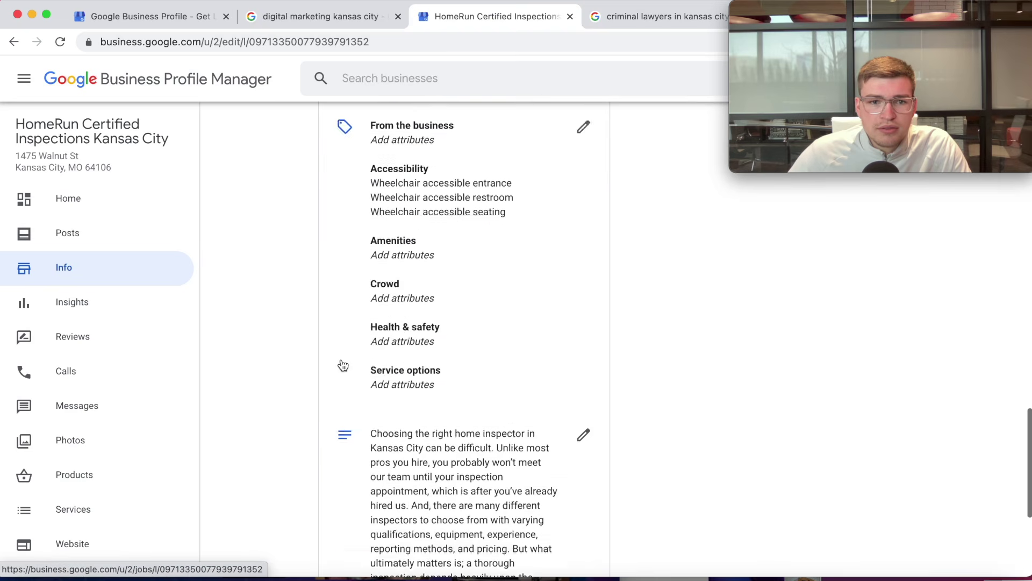
{"action": "scroll", "coordinate": [342, 365], "scroll_direction": "down", "scroll_amount": 5}
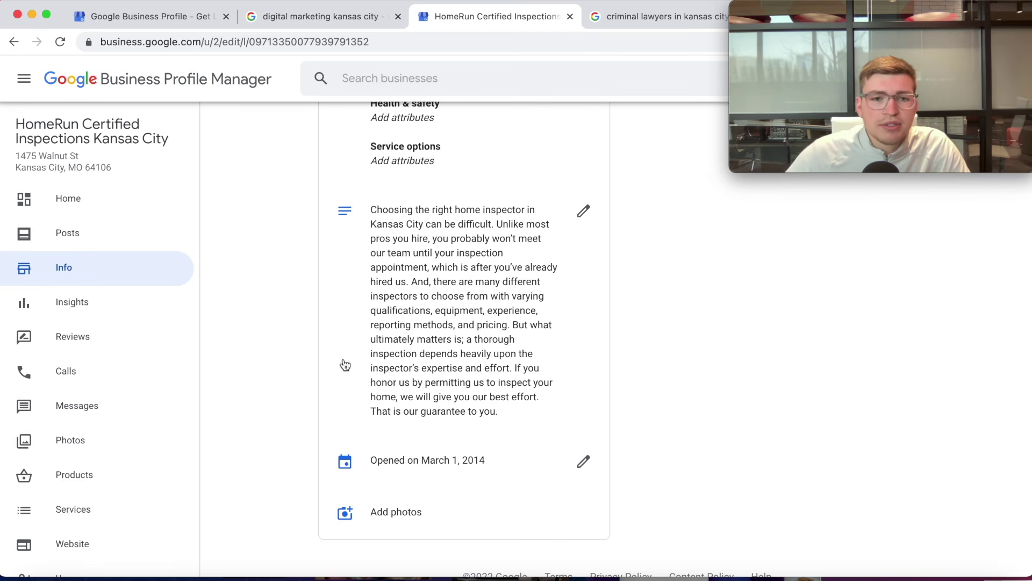
{"action": "scroll", "coordinate": [345, 364], "scroll_direction": "up", "scroll_amount": 10}
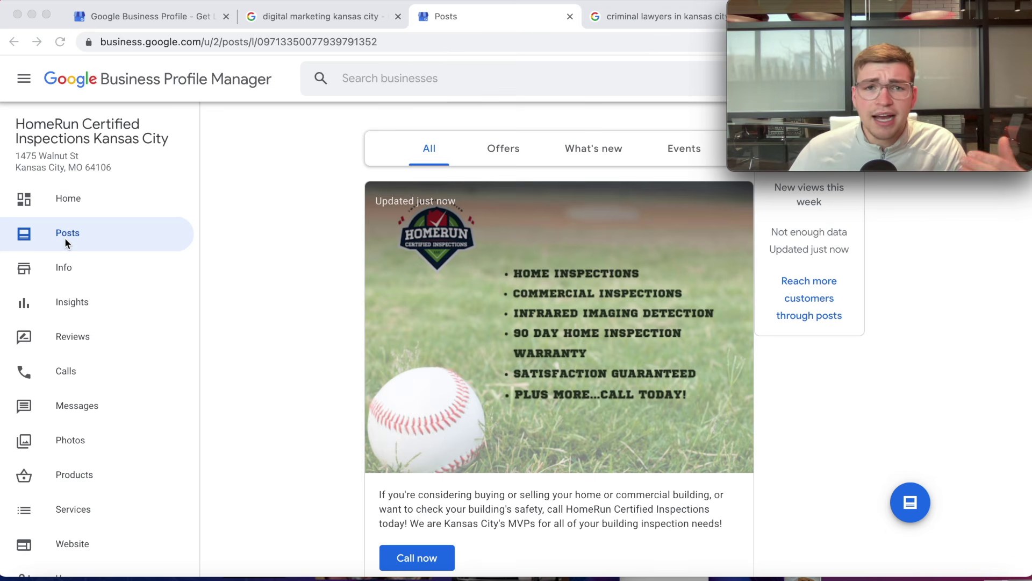
Switch to HomeRun's Facebook page and select the December 27, 2021 post's text about being healthy in 2022, excluding the phone number.
{"action": "left_click_drag", "start_coordinate": [764, 16], "coordinate": [94, 14]}
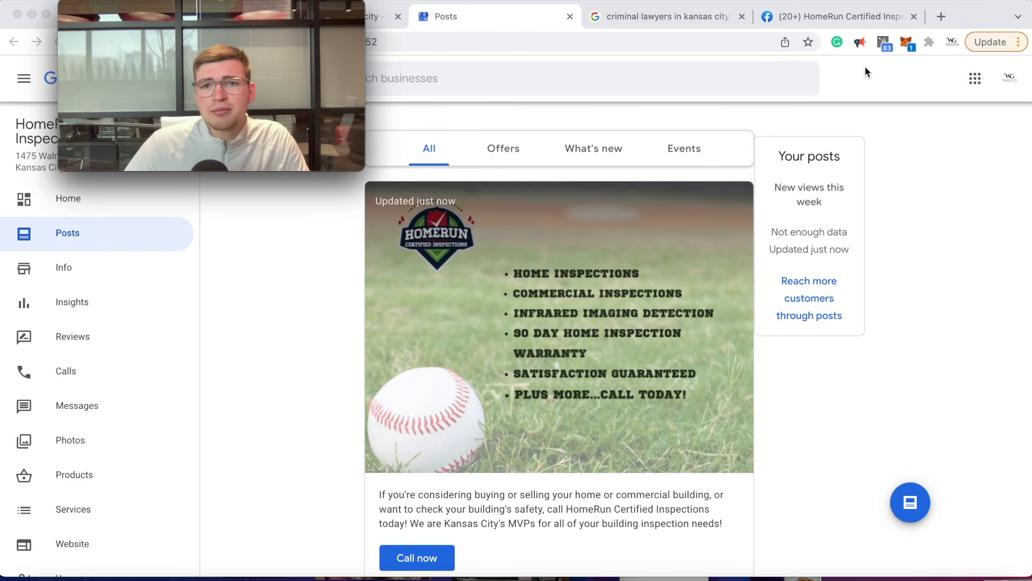
{"action": "left_click", "coordinate": [835, 24]}
{"action": "scroll", "coordinate": [653, 364], "scroll_direction": "down", "scroll_amount": 10}
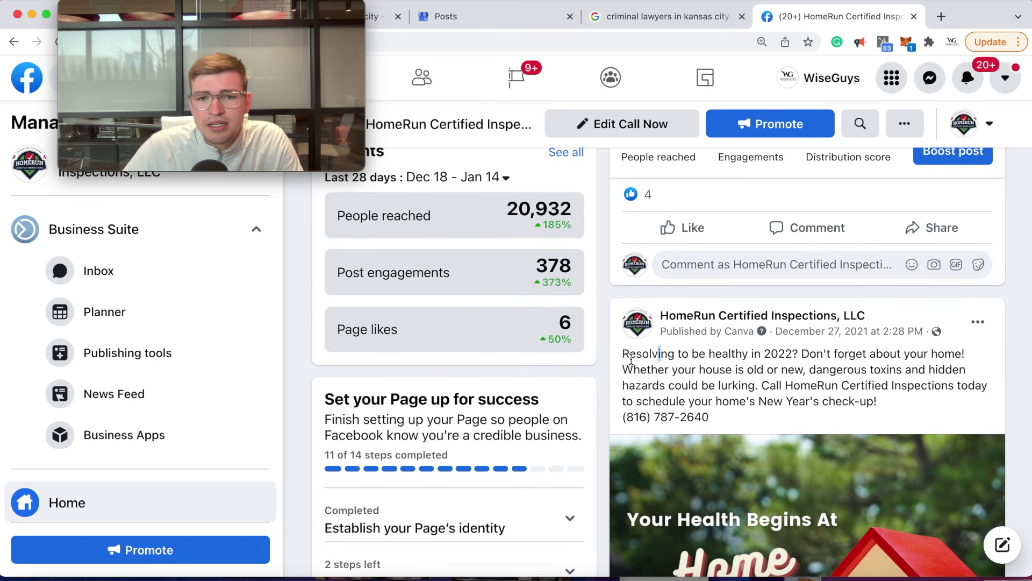
{"action": "left_click_drag", "start_coordinate": [623, 355], "coordinate": [882, 402]}
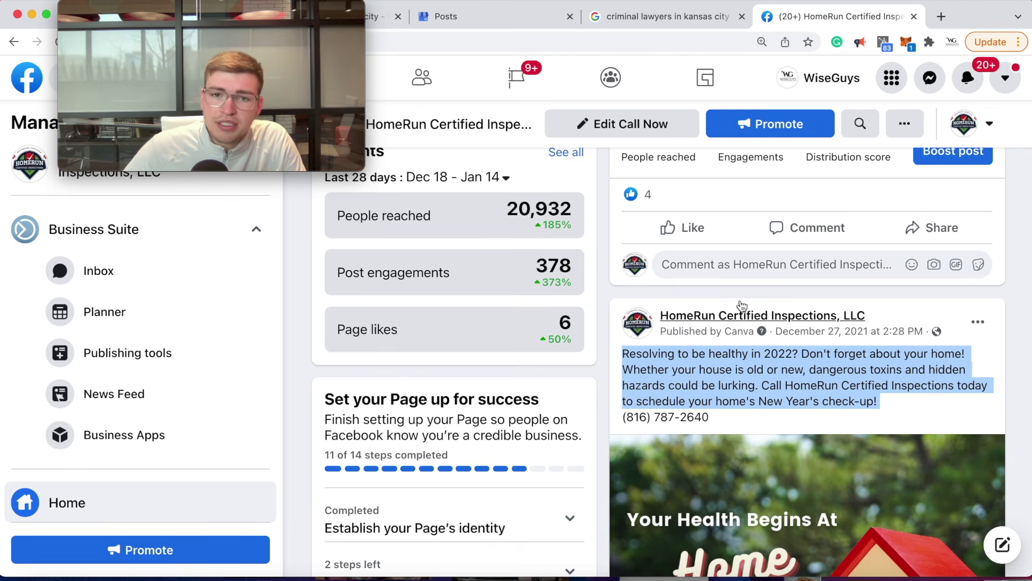
Create a What's New post on the Google Business Profile with the Facebook post's text and a Call now button.
{"action": "left_click", "coordinate": [446, 16]}
{"action": "left_click", "coordinate": [910, 502]}
{"action": "left_click", "coordinate": [588, 156]}
{"action": "left_click", "coordinate": [476, 429]}
{"action": "type", "text": "up!"}
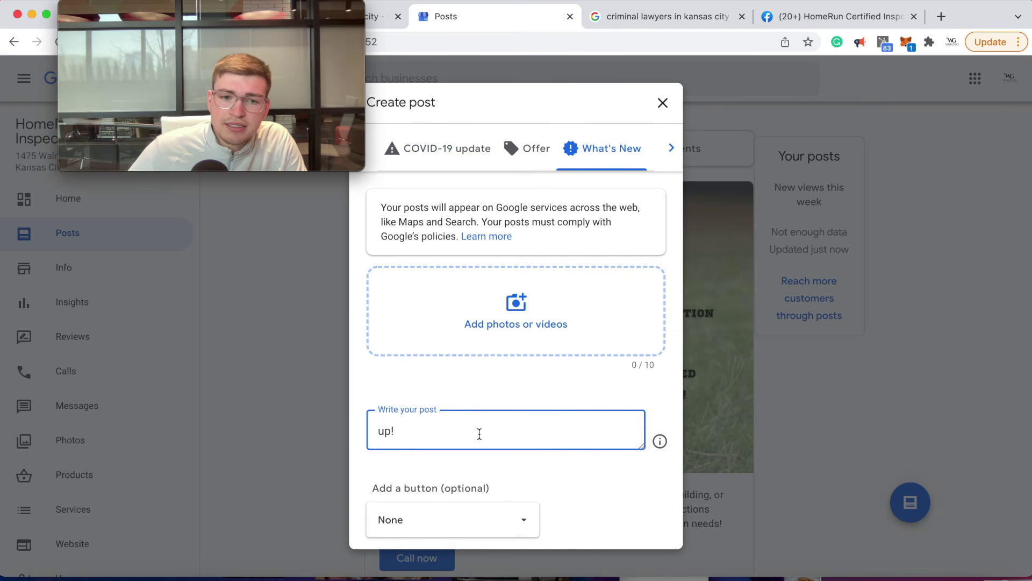
{"action": "left_click", "coordinate": [445, 519]}
{"action": "left_click", "coordinate": [422, 481]}
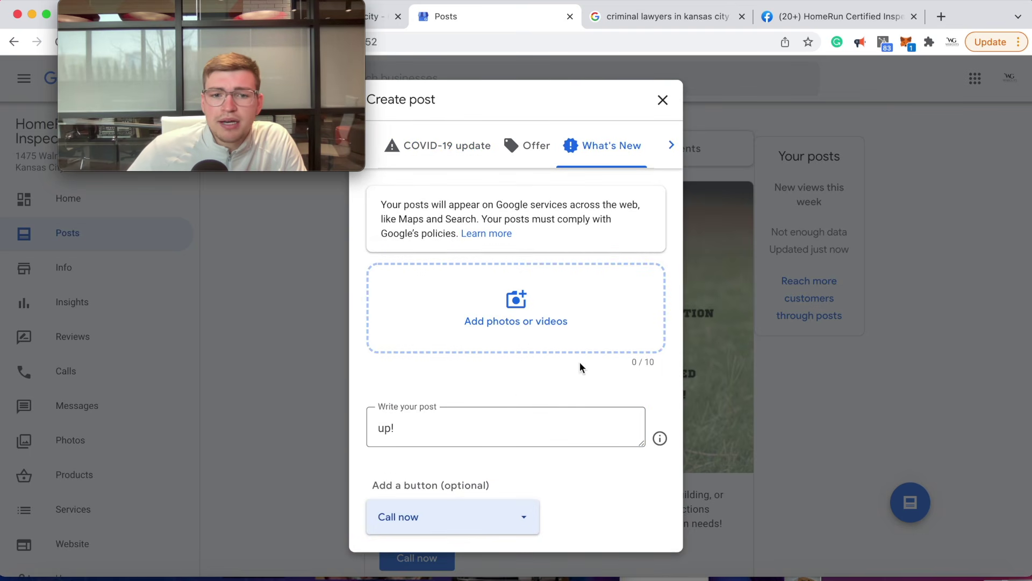
Open the Facebook post's "Your Health Begins At Home" picture and add that image to the Google post.
{"action": "left_click", "coordinate": [788, 17]}
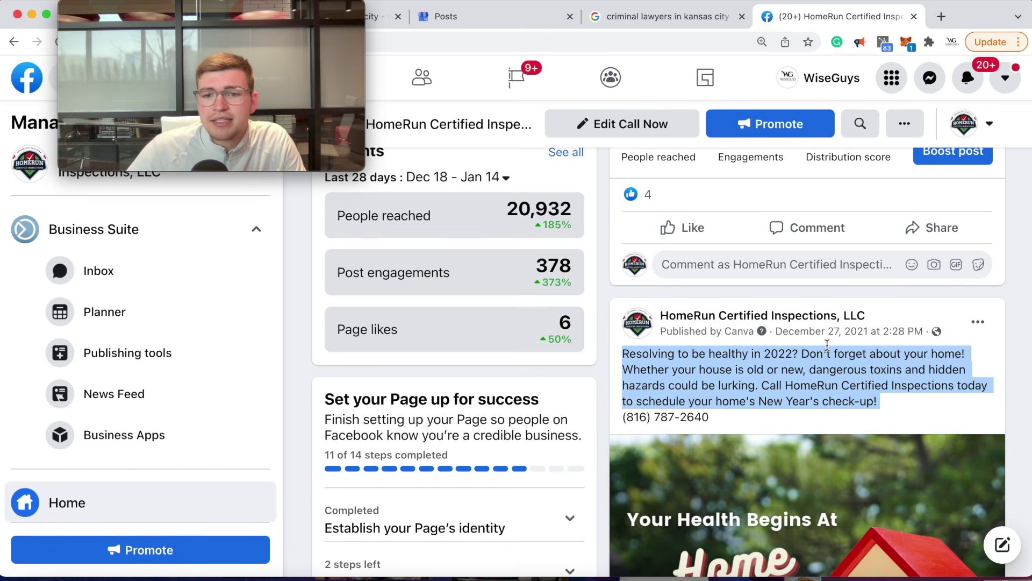
{"action": "scroll", "coordinate": [809, 413], "scroll_direction": "down", "scroll_amount": 4}
{"action": "left_click", "coordinate": [810, 413]}
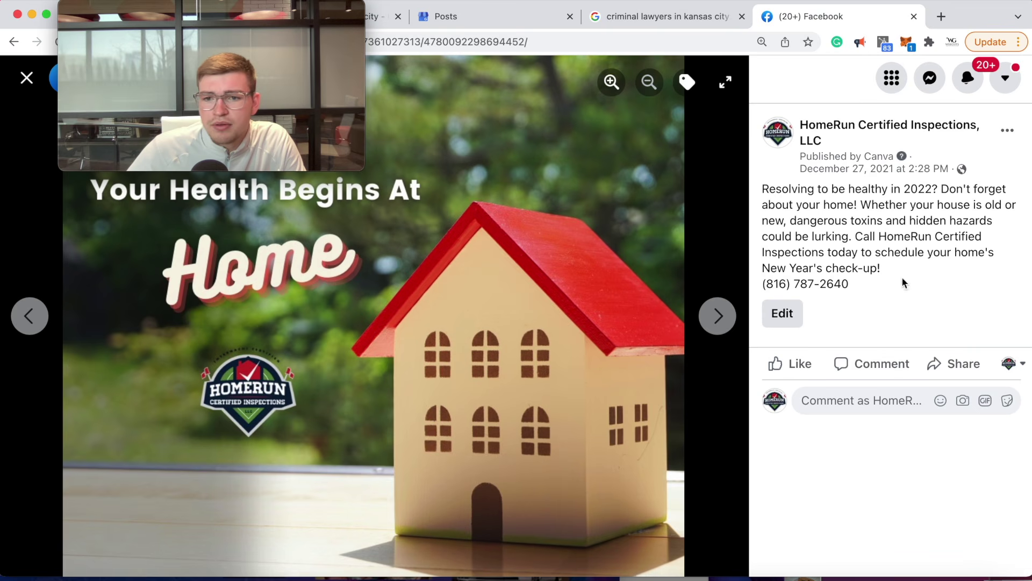
{"action": "left_click", "coordinate": [666, 16]}
{"action": "left_click", "coordinate": [475, 15]}
{"action": "left_click_drag", "start_coordinate": [243, 16], "coordinate": [914, 11]}
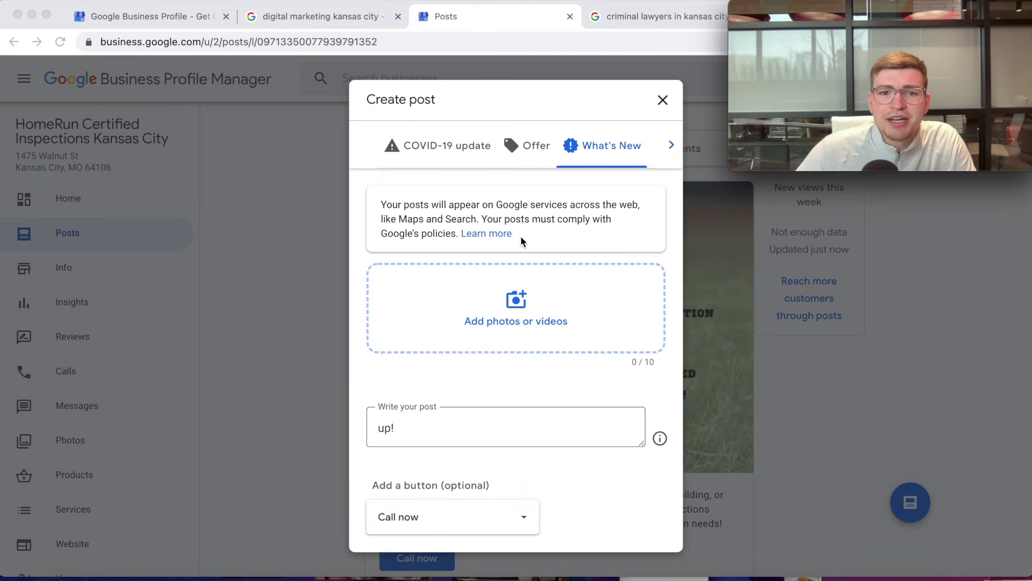
{"action": "left_click", "coordinate": [498, 318]}
{"action": "left_click_drag", "start_coordinate": [726, 540], "coordinate": [528, 340]}
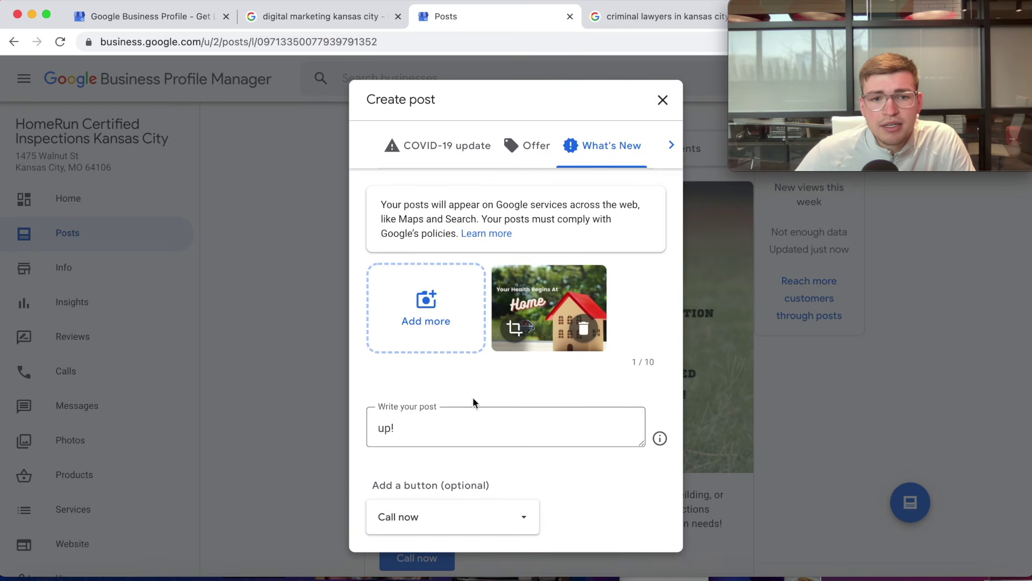
Enlarge the post's text box to check the full wording, and publish the post.
{"action": "left_click_drag", "start_coordinate": [642, 444], "coordinate": [672, 559]}
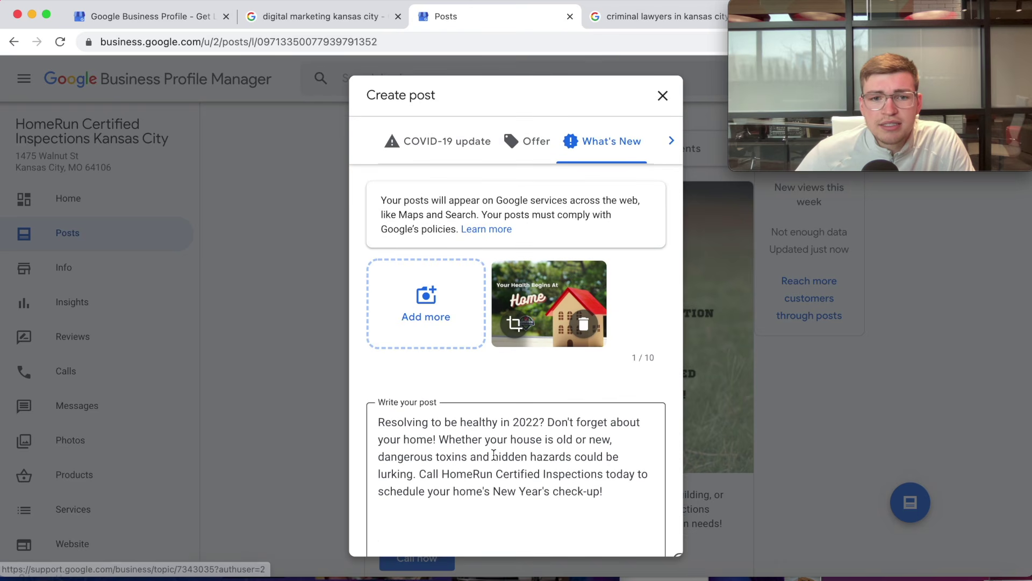
{"action": "scroll", "coordinate": [496, 447], "scroll_direction": "down", "scroll_amount": 5}
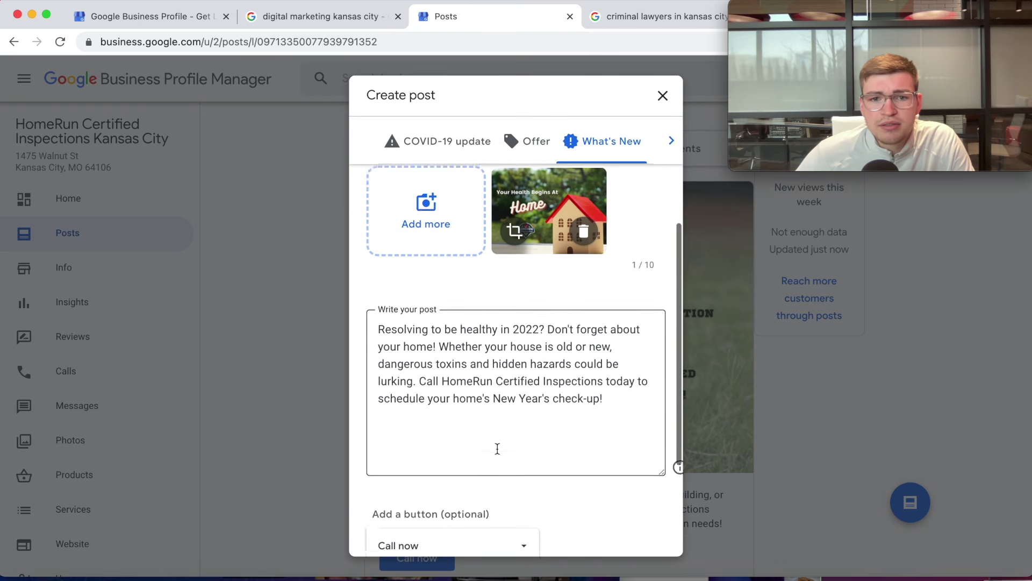
{"action": "left_click", "coordinate": [631, 528]}
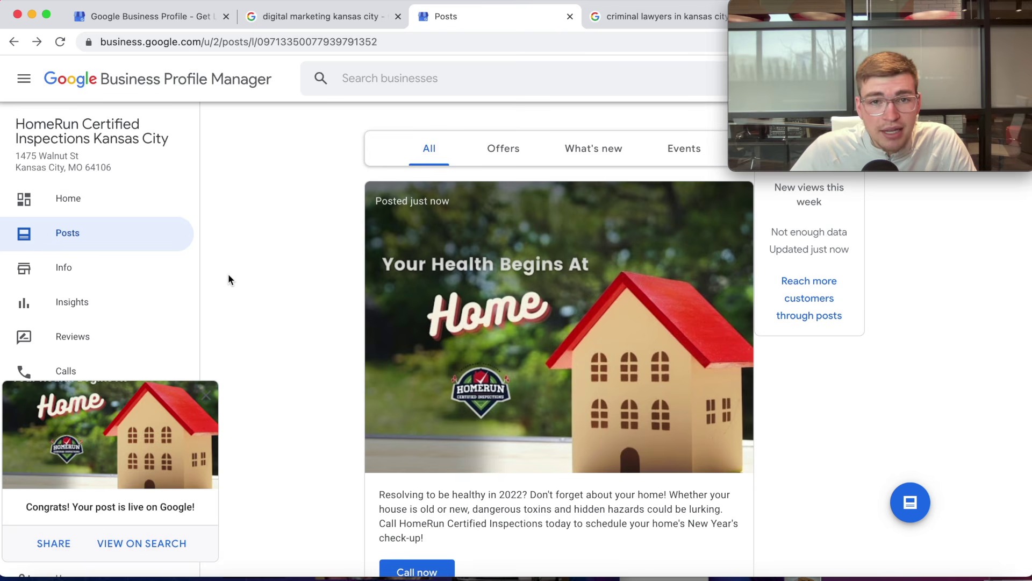
{"action": "scroll", "coordinate": [253, 405], "scroll_direction": "down", "scroll_amount": 1}
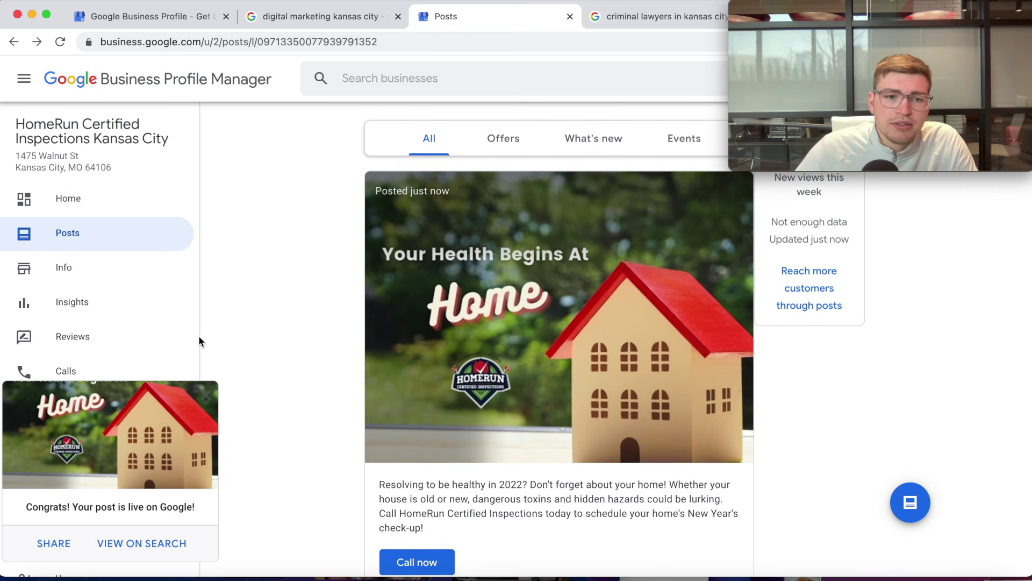
{"action": "left_click", "coordinate": [207, 397]}
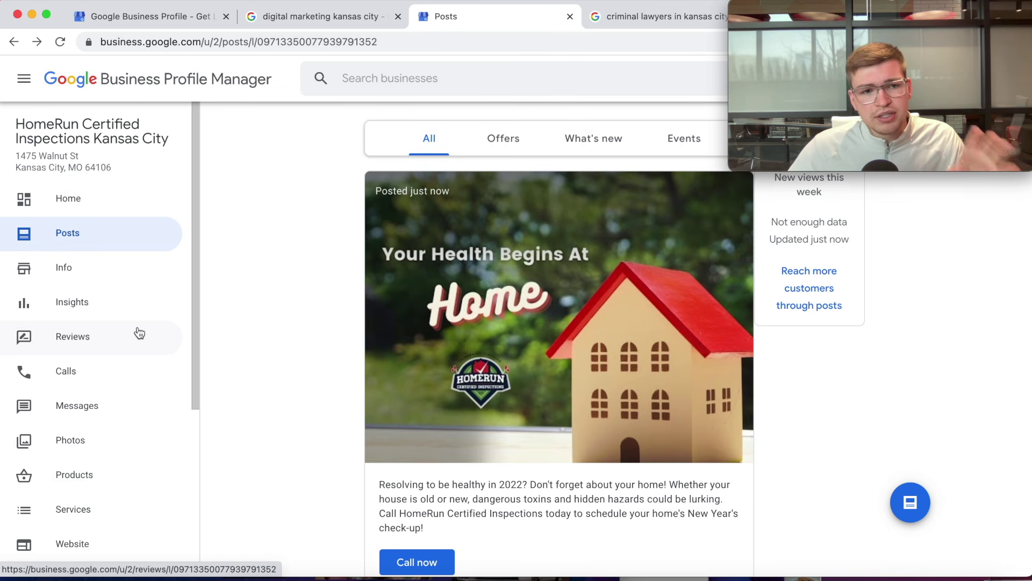
Open the profile's photos and look over the video section, cover, logo and first pictures.
{"action": "left_click", "coordinate": [110, 457]}
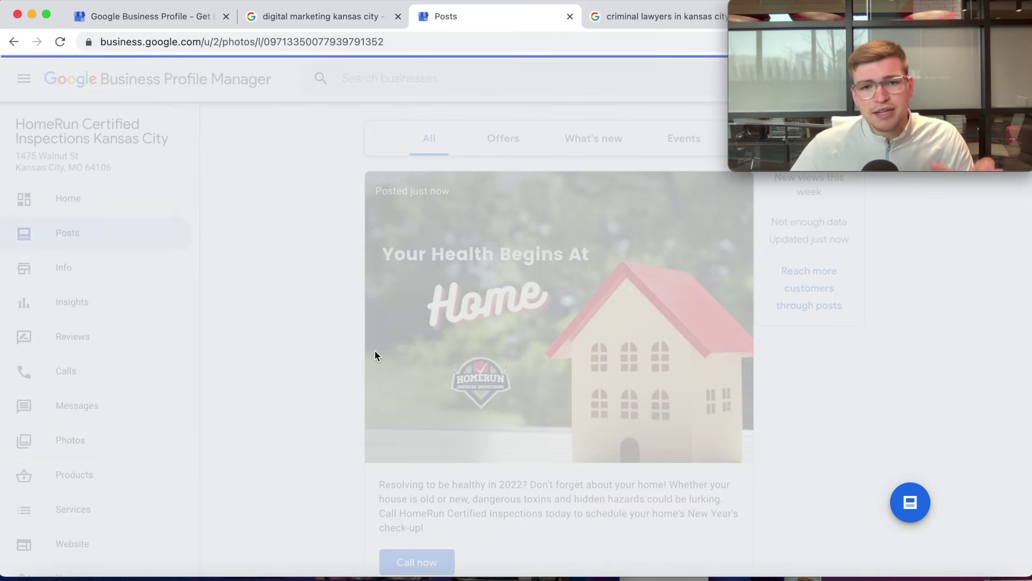
{"action": "scroll", "coordinate": [396, 334], "scroll_direction": "down", "scroll_amount": 5}
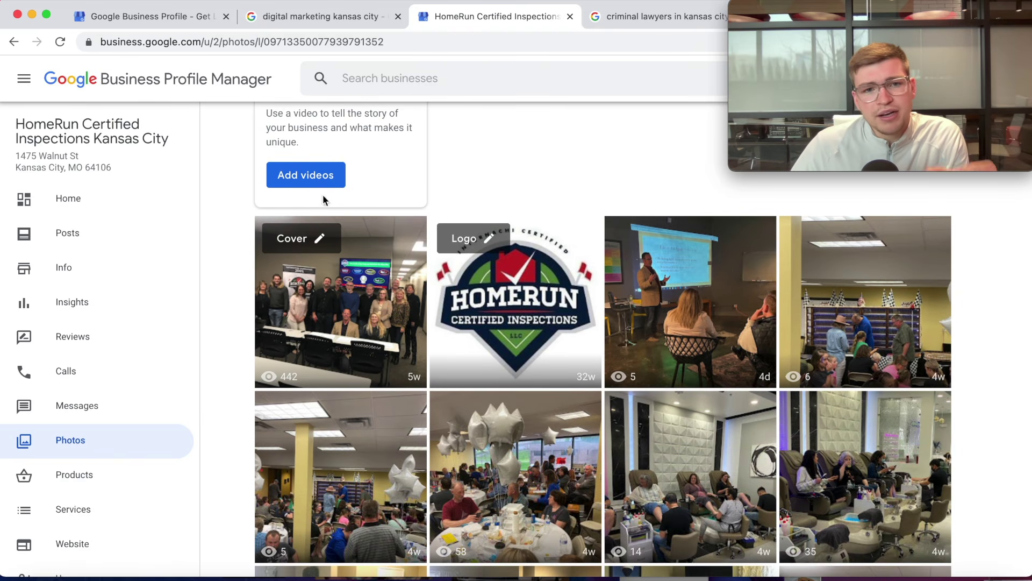
{"action": "scroll", "coordinate": [322, 198], "scroll_direction": "down", "scroll_amount": 1}
{"action": "scroll", "coordinate": [414, 260], "scroll_direction": "up", "scroll_amount": 5}
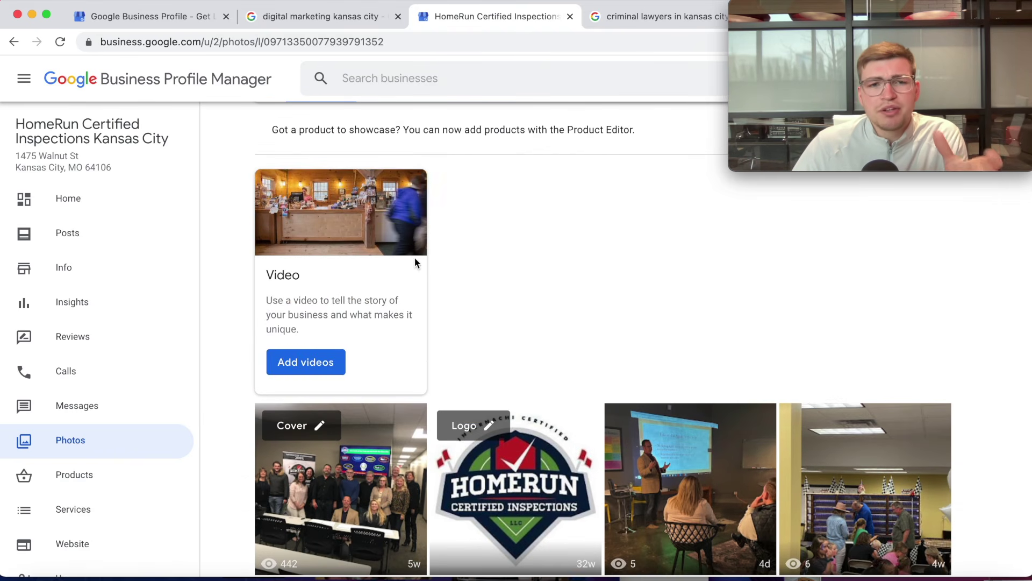
Check the dashboard's latest post and profile completion, and open the customer reviews.
{"action": "left_click", "coordinate": [104, 212]}
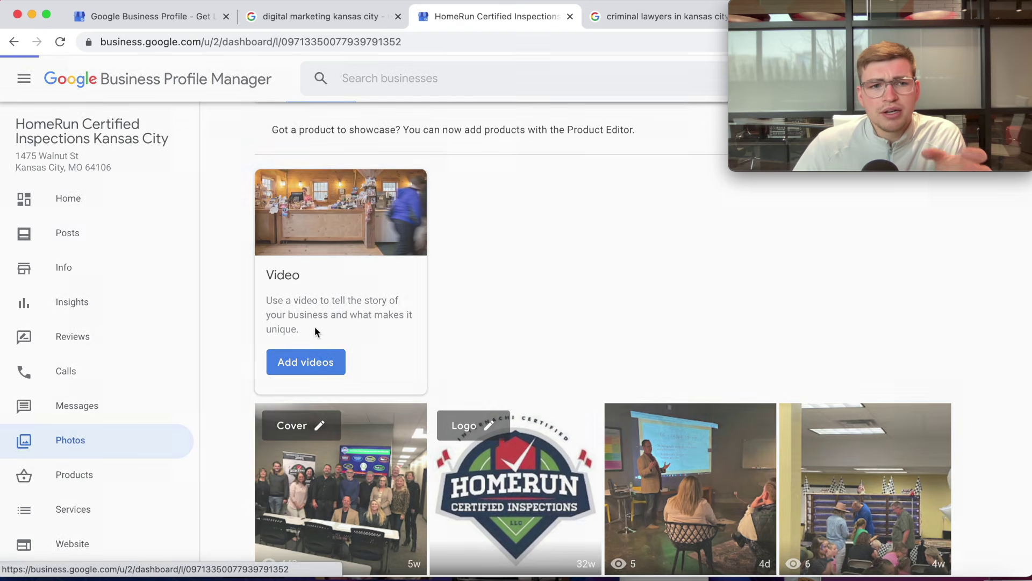
{"action": "scroll", "coordinate": [499, 371], "scroll_direction": "down", "scroll_amount": 15}
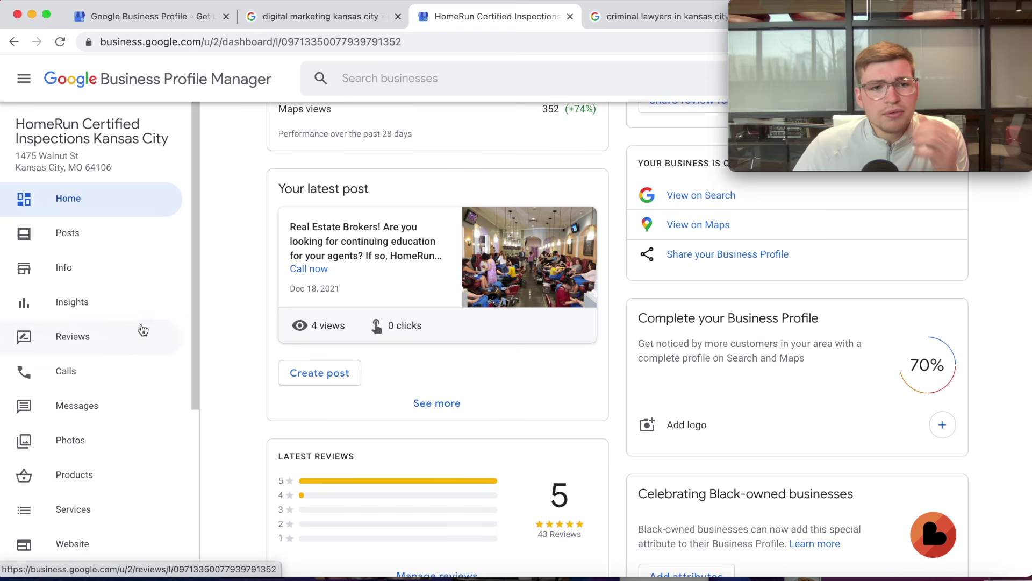
{"action": "left_click", "coordinate": [115, 344]}
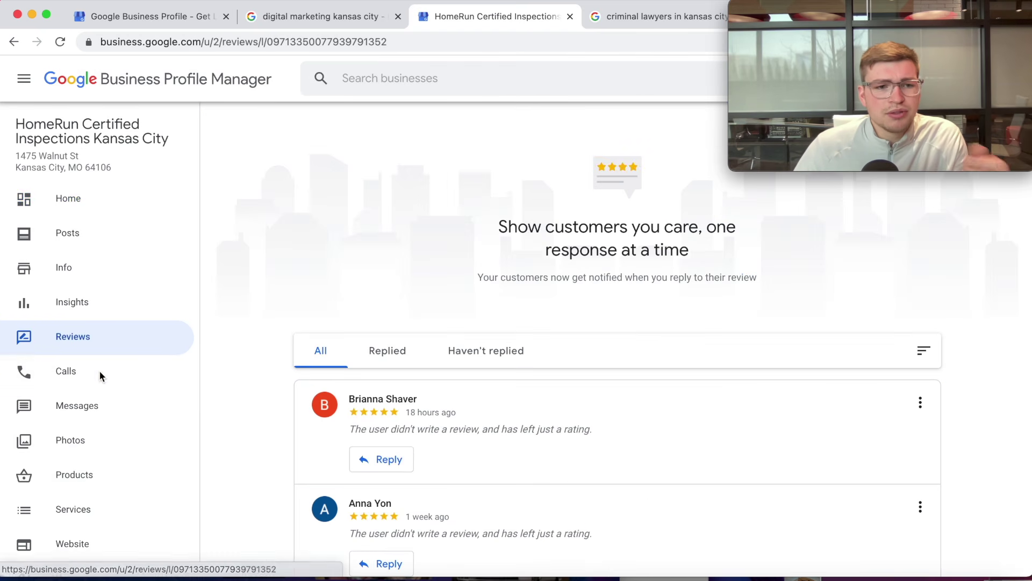
Return to the profile's photos and view several of the company event pictures at full size.
{"action": "left_click", "coordinate": [80, 439]}
{"action": "scroll", "coordinate": [376, 393], "scroll_direction": "down", "scroll_amount": 5}
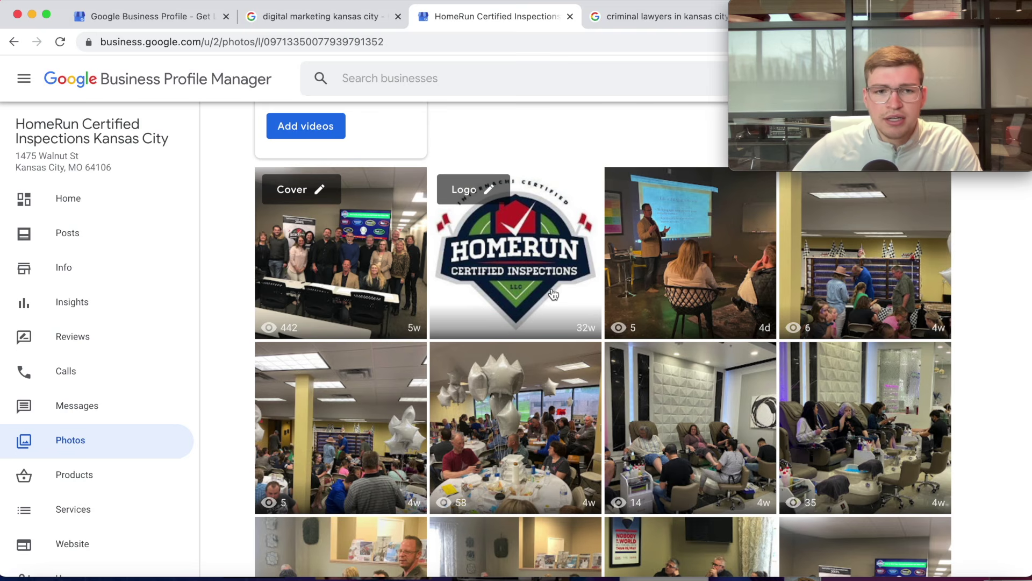
{"action": "scroll", "coordinate": [495, 295], "scroll_direction": "down", "scroll_amount": 5}
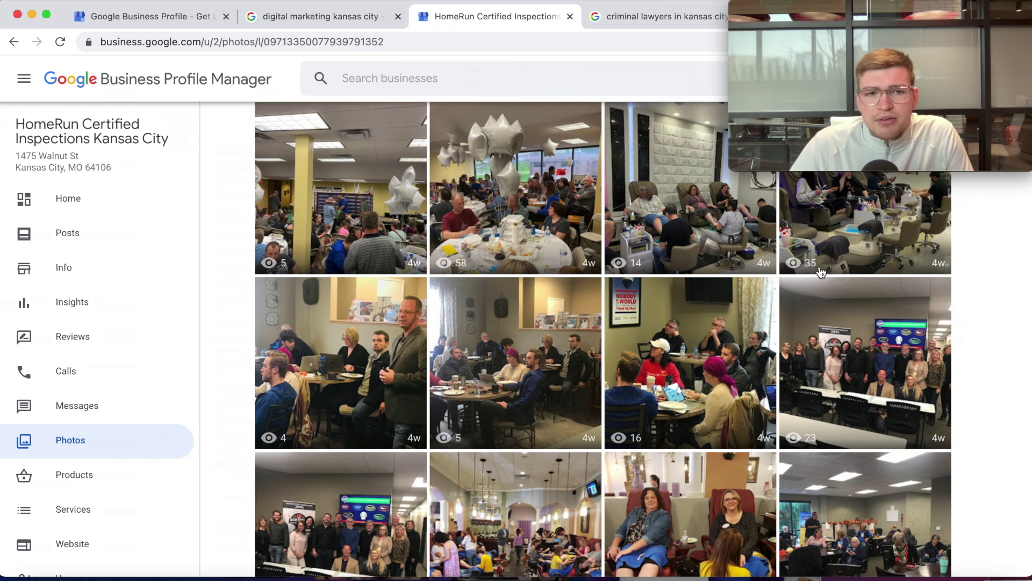
{"action": "left_click", "coordinate": [433, 324]}
{"action": "key", "text": "Right"}
{"action": "key", "text": "Right"}
{"action": "key", "text": "Right"}
{"action": "key", "text": "Right"}
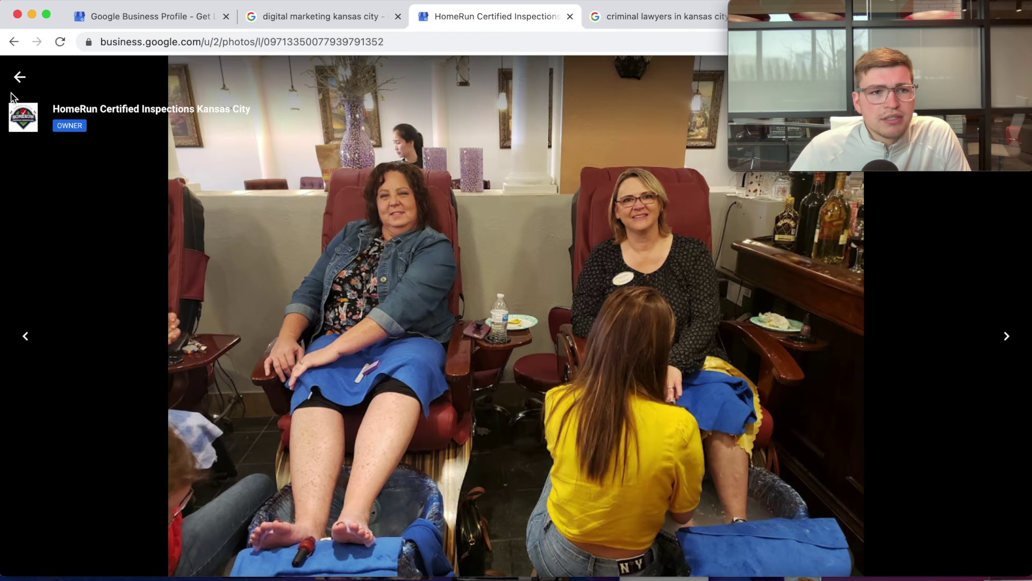
{"action": "left_click", "coordinate": [19, 76]}
Browse the inspection photos through to the end of the gallery, viewing the electrical panel picture at full size.
{"action": "scroll", "coordinate": [301, 298], "scroll_direction": "down", "scroll_amount": 5}
{"action": "scroll", "coordinate": [327, 314], "scroll_direction": "down", "scroll_amount": 15}
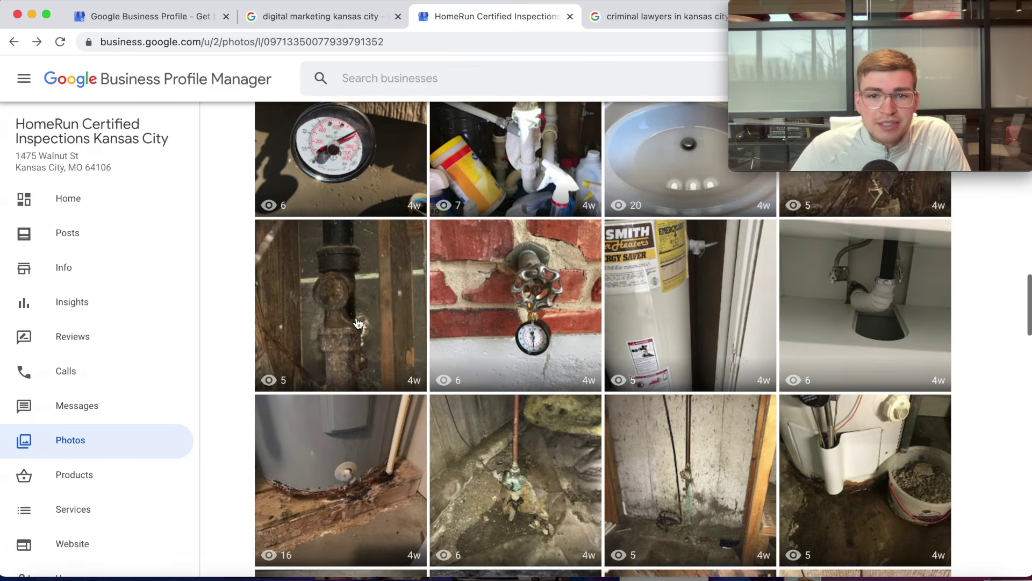
{"action": "scroll", "coordinate": [468, 339], "scroll_direction": "down", "scroll_amount": 7}
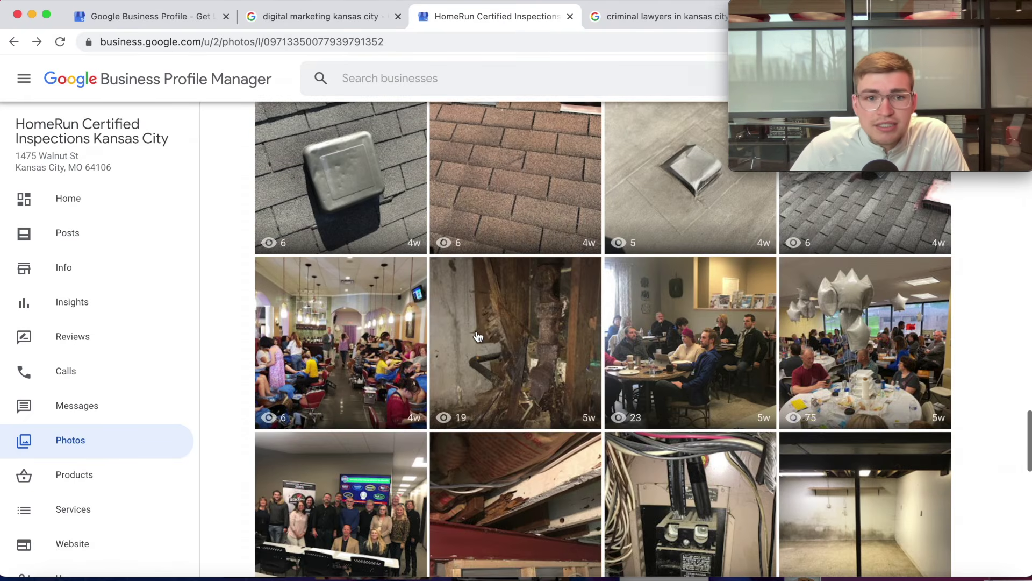
{"action": "scroll", "coordinate": [484, 335], "scroll_direction": "down", "scroll_amount": 2}
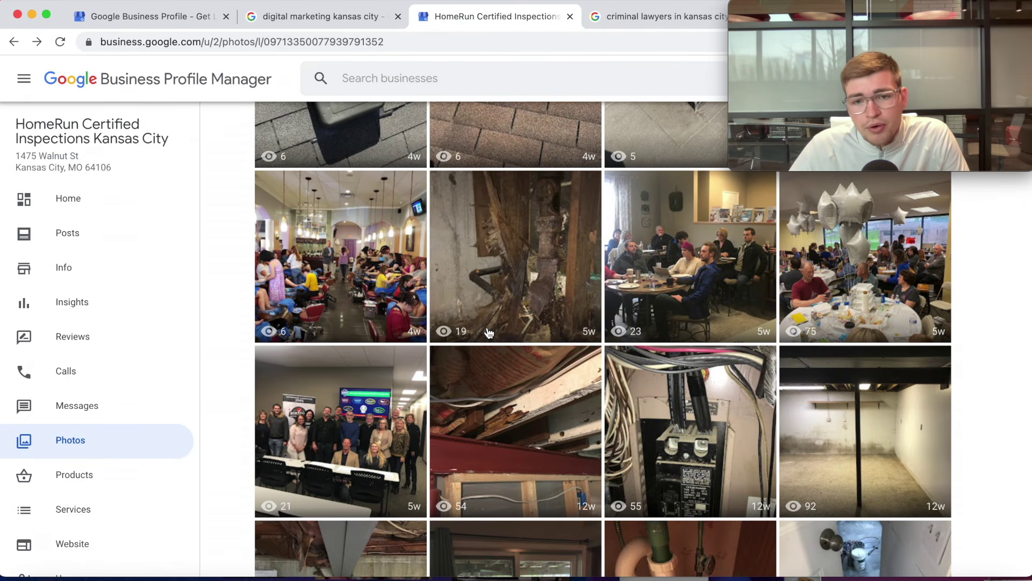
{"action": "left_click", "coordinate": [682, 419]}
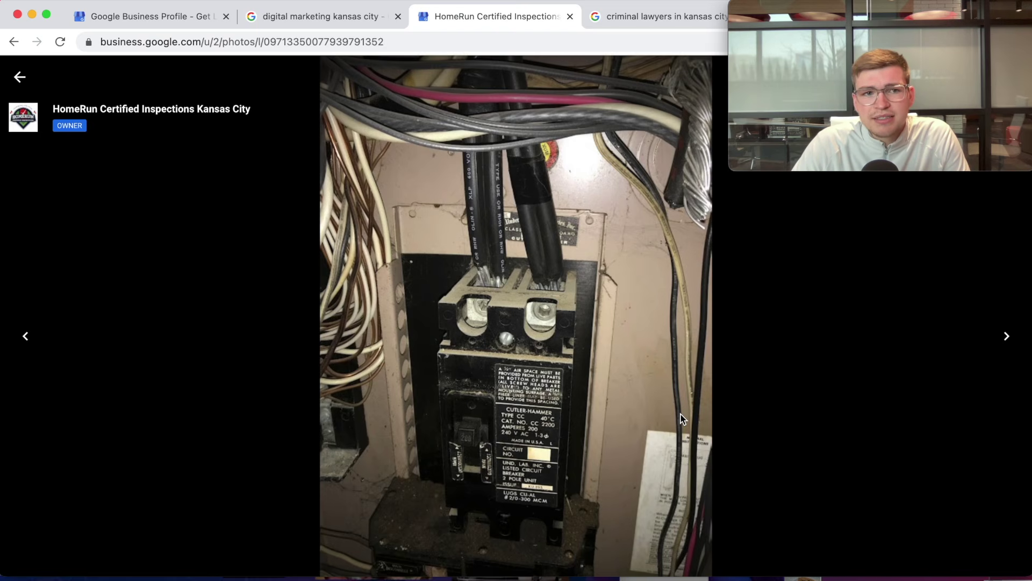
{"action": "left_click", "coordinate": [19, 76]}
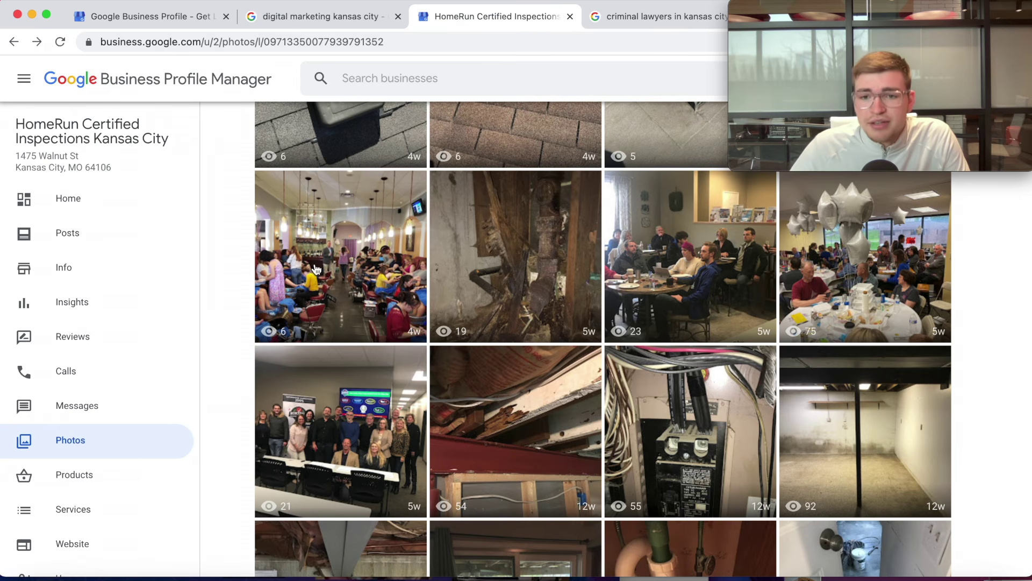
{"action": "scroll", "coordinate": [554, 392], "scroll_direction": "down", "scroll_amount": 12}
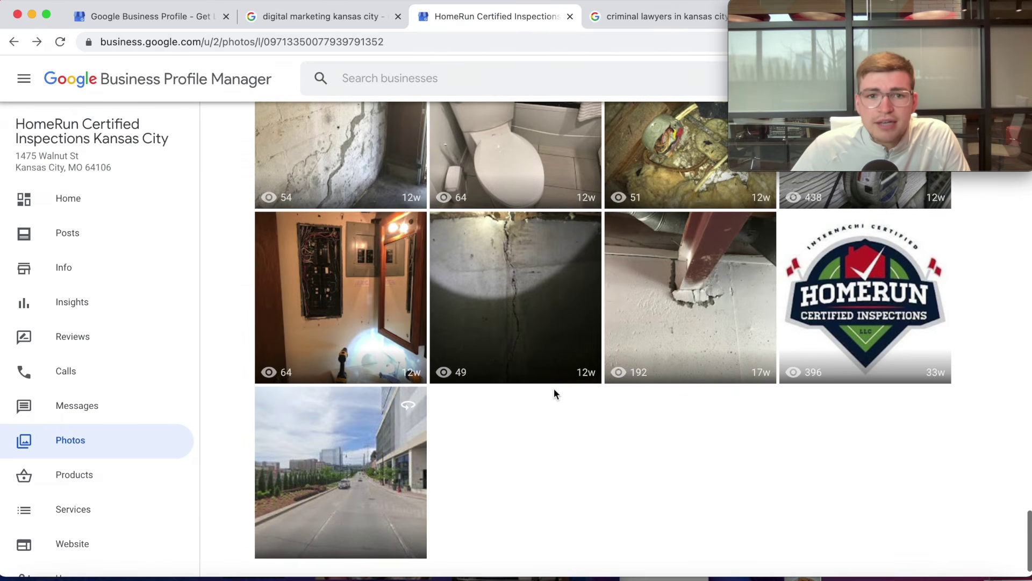
Return to the start of the photo gallery and view the seminar presentation and the following event pictures at full size.
{"action": "scroll", "coordinate": [484, 398], "scroll_direction": "up", "scroll_amount": 9}
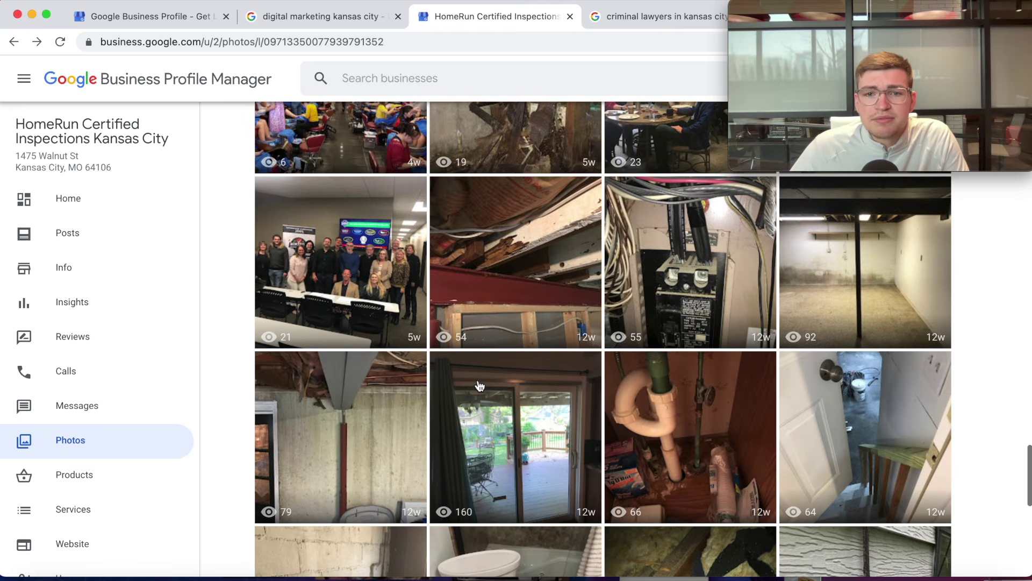
{"action": "scroll", "coordinate": [480, 386], "scroll_direction": "up", "scroll_amount": 11}
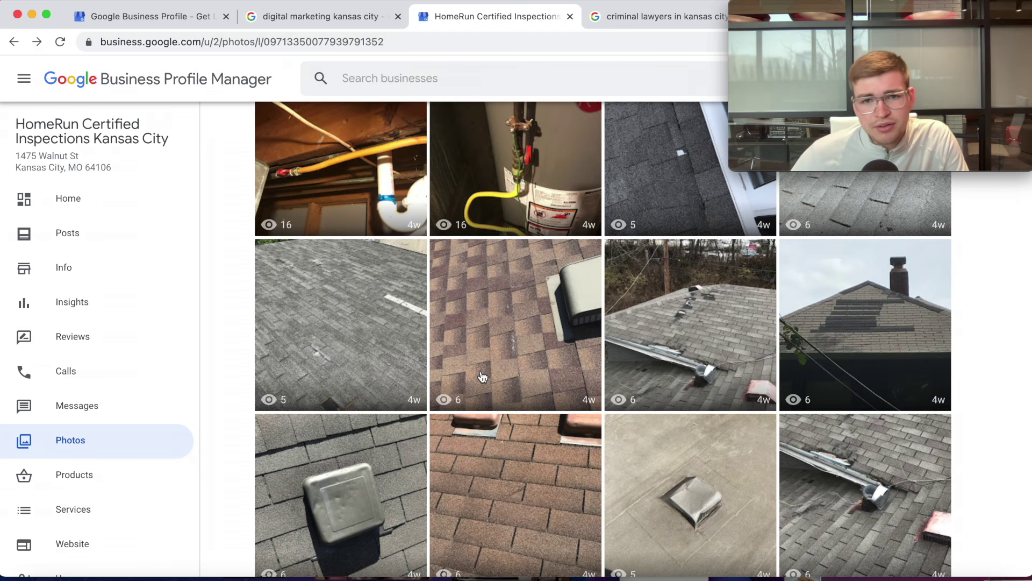
{"action": "scroll", "coordinate": [482, 377], "scroll_direction": "up", "scroll_amount": 8}
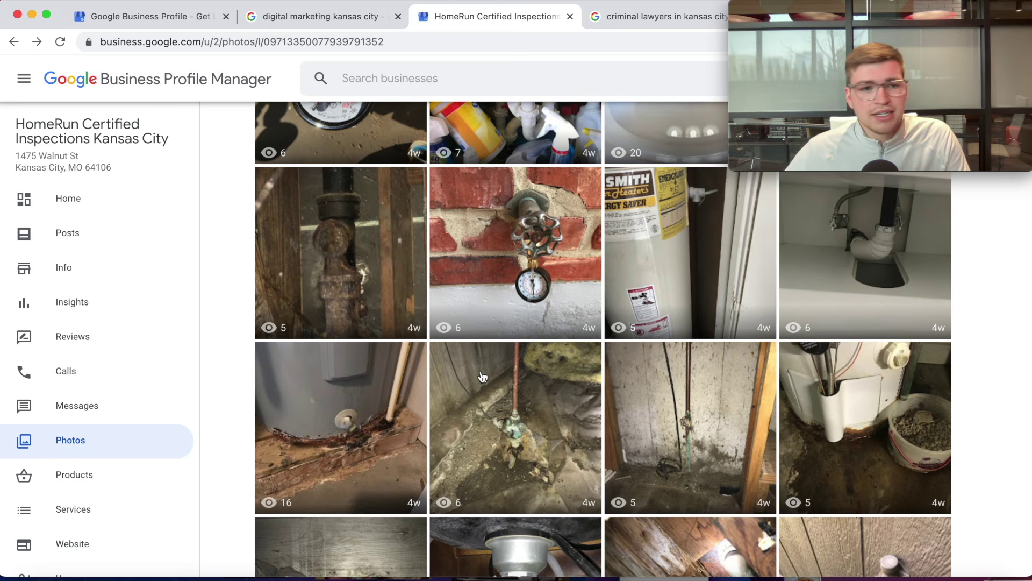
{"action": "scroll", "coordinate": [515, 369], "scroll_direction": "up", "scroll_amount": 6}
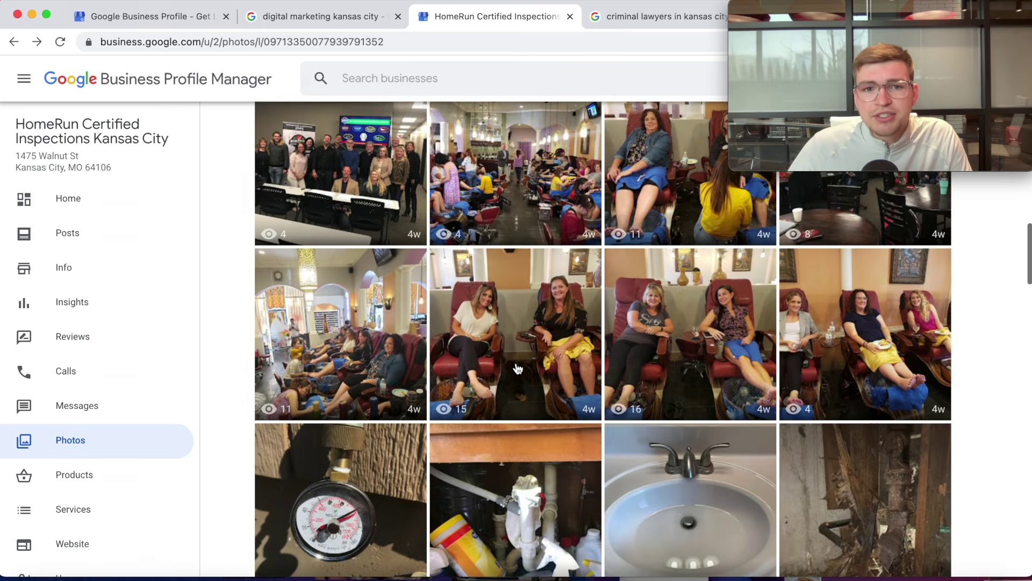
{"action": "scroll", "coordinate": [364, 246], "scroll_direction": "up", "scroll_amount": 7}
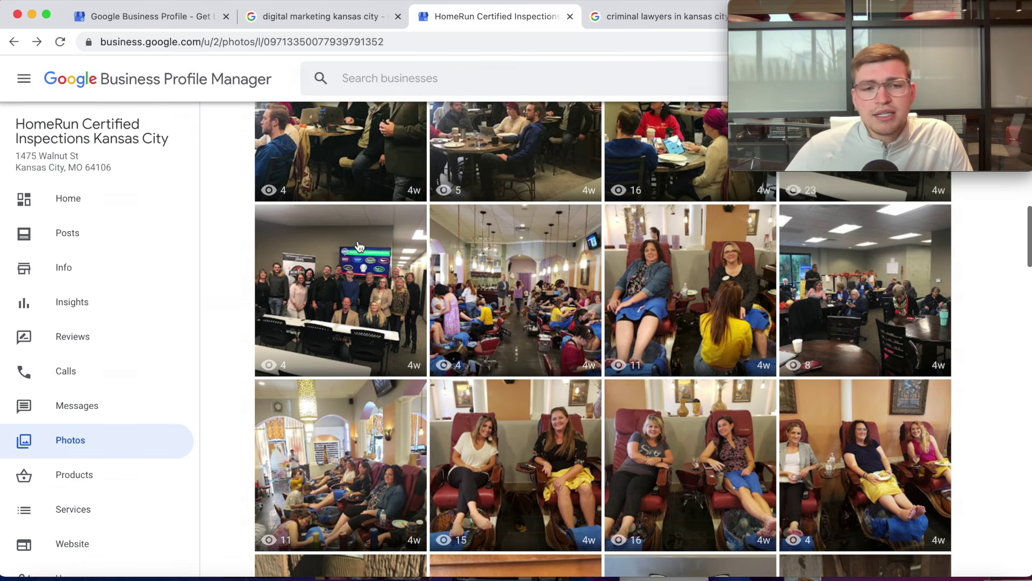
{"action": "scroll", "coordinate": [371, 250], "scroll_direction": "up", "scroll_amount": 5}
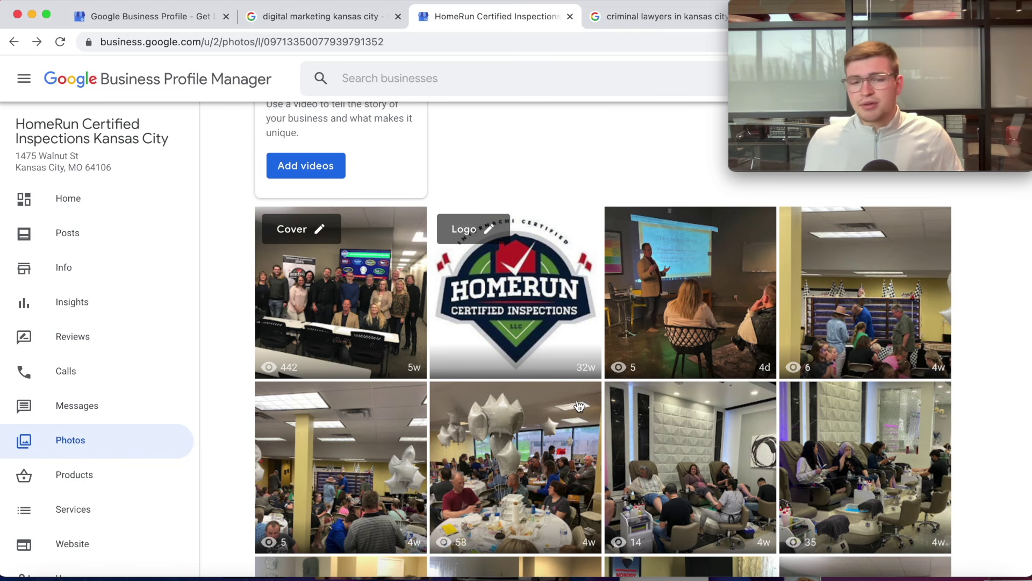
{"action": "left_click", "coordinate": [723, 329]}
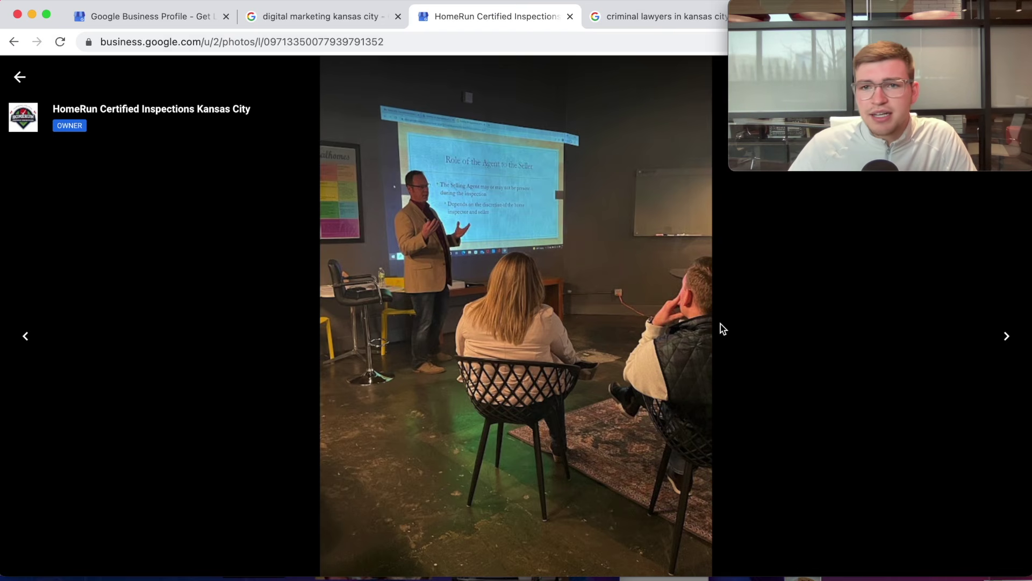
{"action": "key", "text": "Right"}
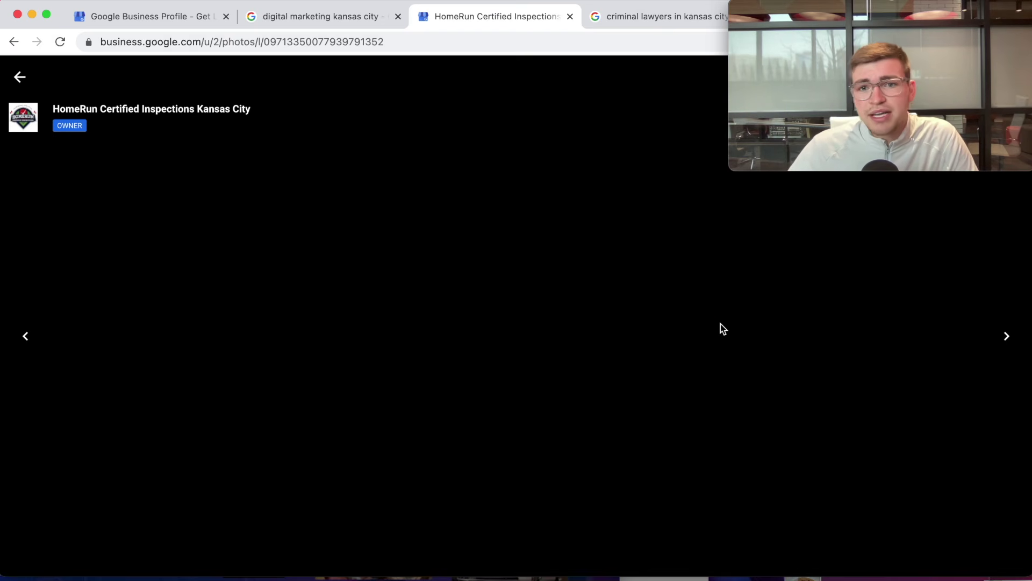
{"action": "key", "text": "Right"}
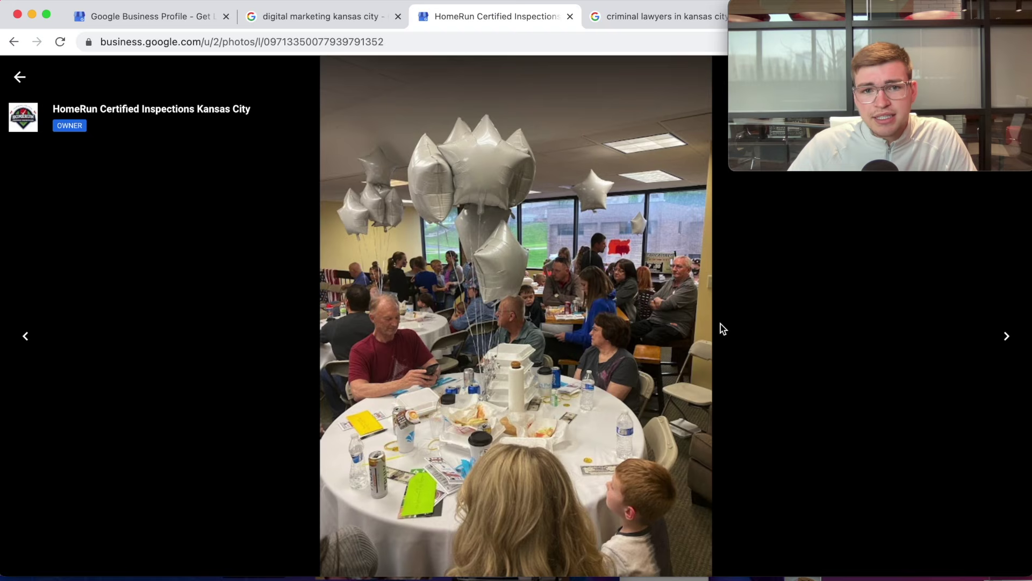
{"action": "key", "text": "Right"}
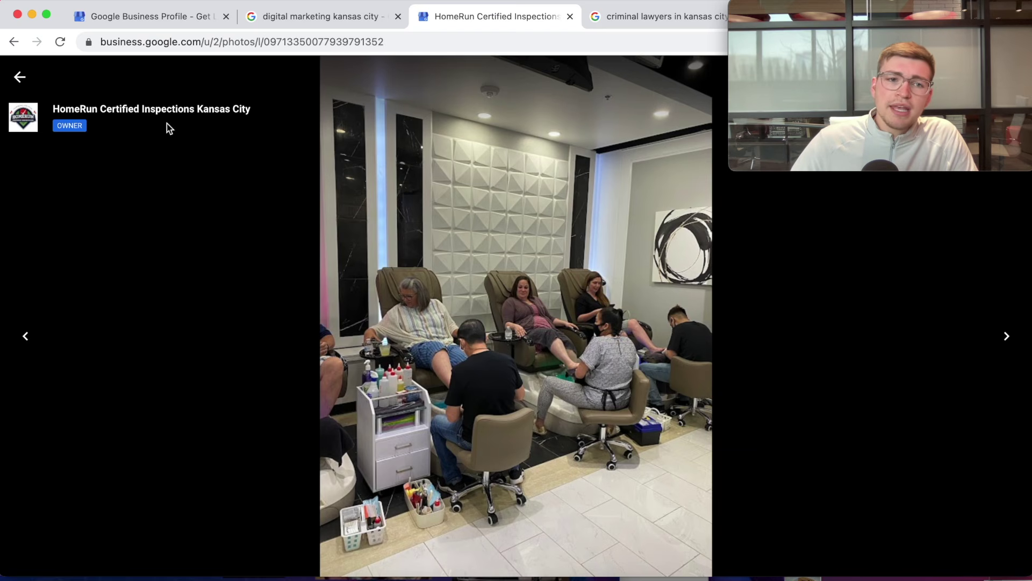
{"action": "left_click", "coordinate": [27, 81]}
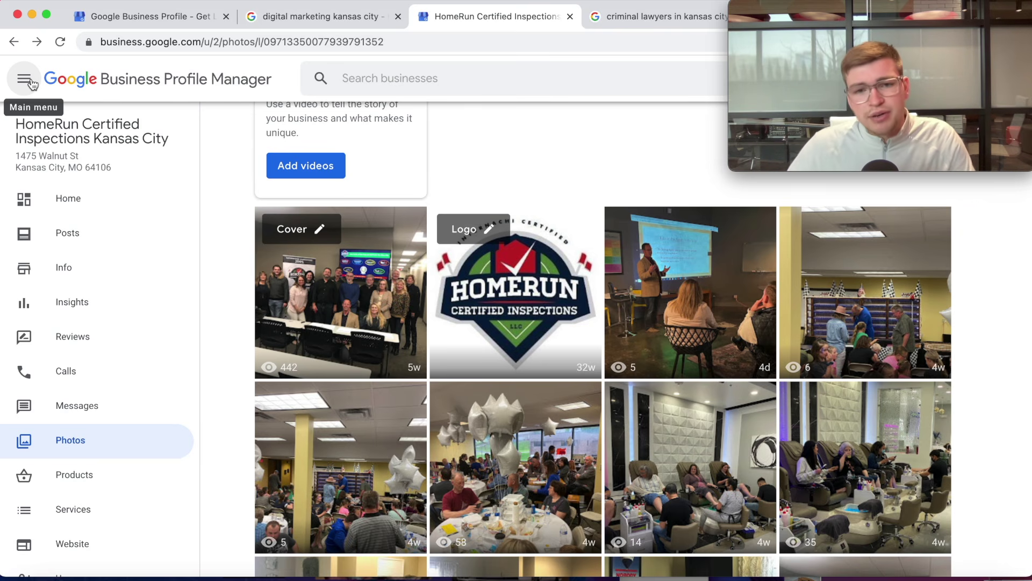
Browse down to the plumbing inspection photos and view the picture of the pipes under the sink at full size.
{"action": "scroll", "coordinate": [614, 314], "scroll_direction": "down", "scroll_amount": 5}
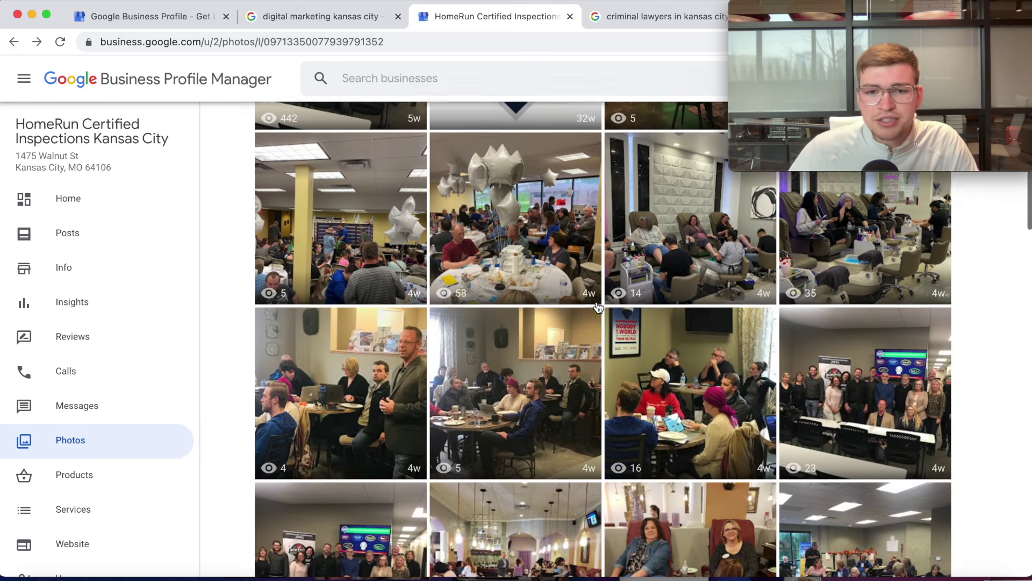
{"action": "scroll", "coordinate": [615, 315], "scroll_direction": "down", "scroll_amount": 10}
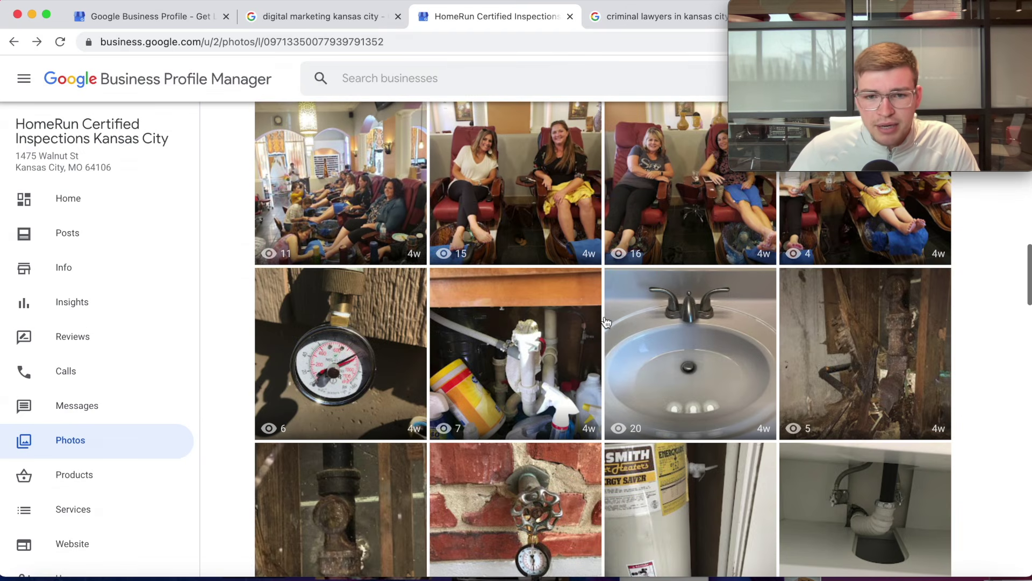
{"action": "scroll", "coordinate": [412, 350], "scroll_direction": "down", "scroll_amount": 3}
{"action": "left_click", "coordinate": [353, 360]}
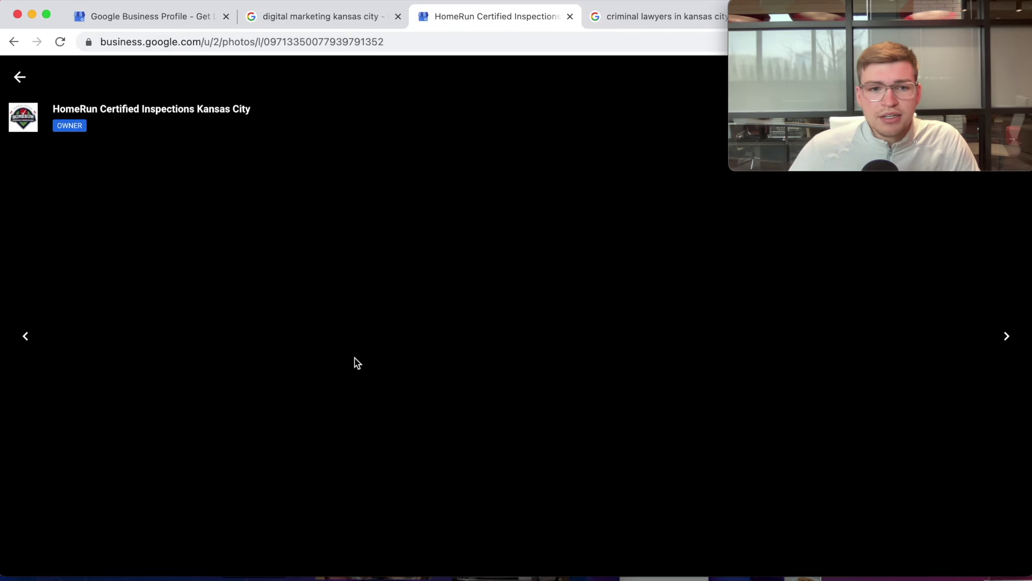
{"action": "key", "text": "Left"}
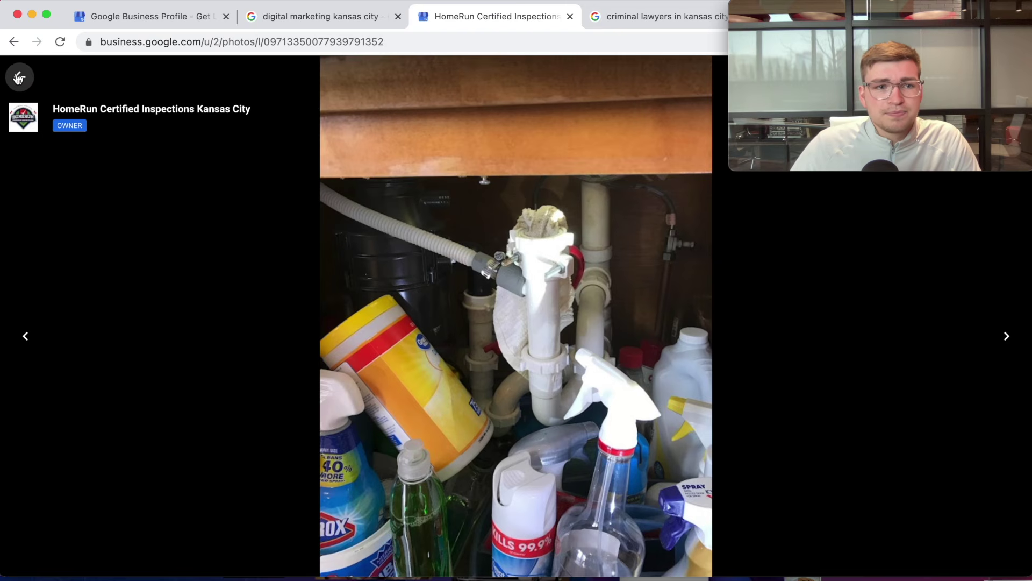
{"action": "left_click", "coordinate": [19, 77]}
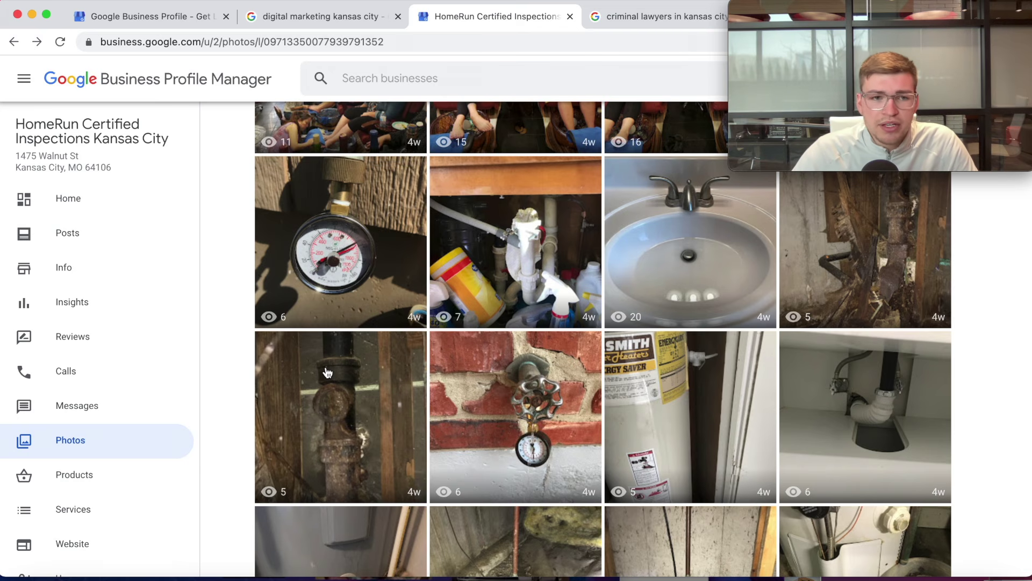
{"action": "left_click", "coordinate": [526, 271]}
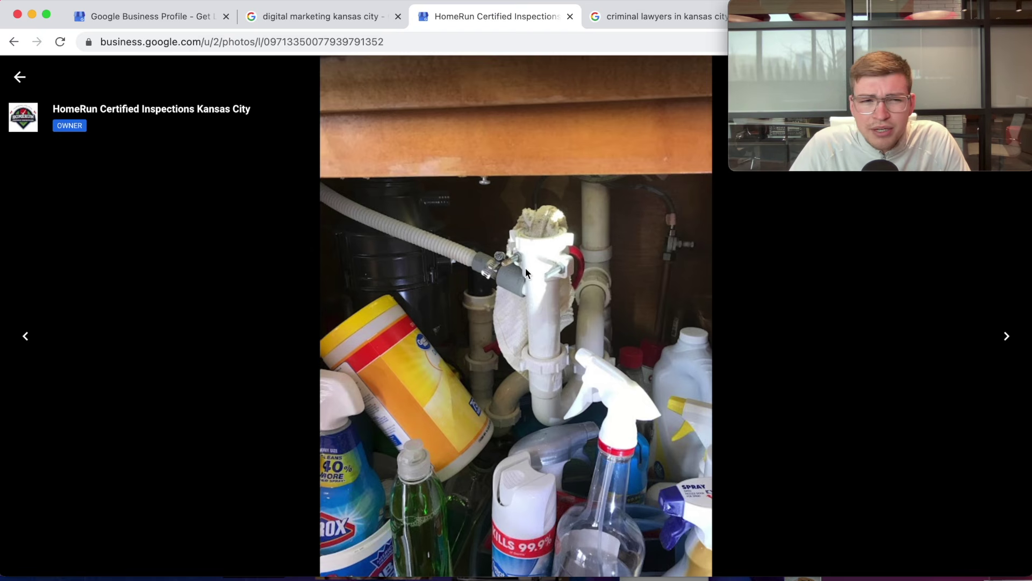
{"action": "left_click", "coordinate": [20, 77]}
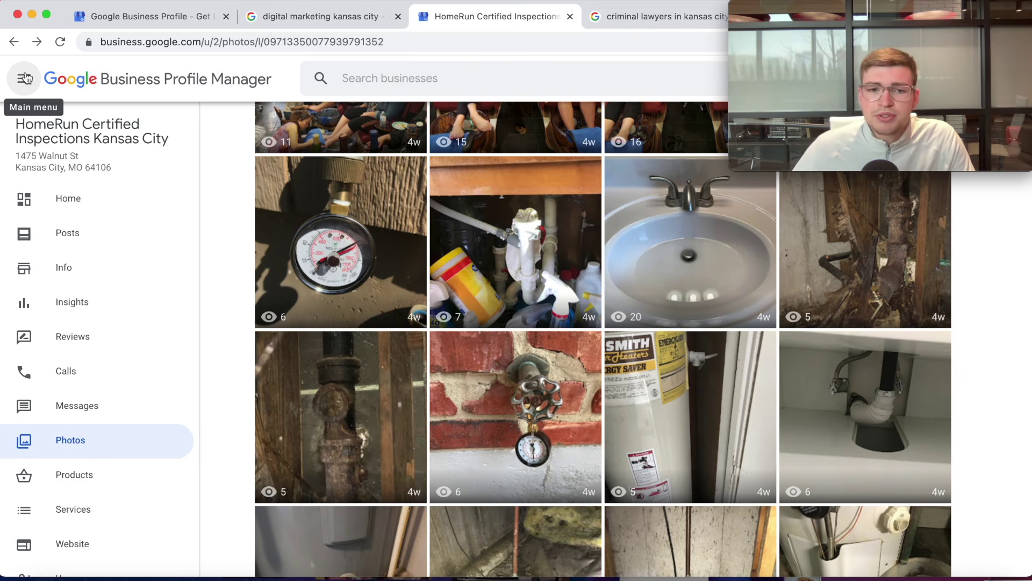
Look back over the event photos up to the cover, logo and video section of the gallery.
{"action": "scroll", "coordinate": [457, 247], "scroll_direction": "up", "scroll_amount": 5}
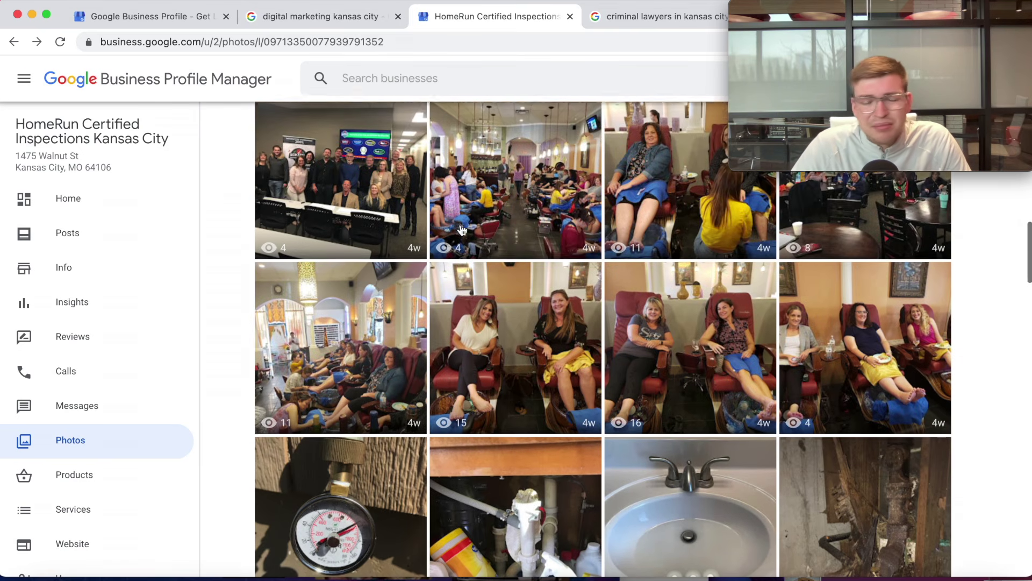
{"action": "scroll", "coordinate": [461, 230], "scroll_direction": "up", "scroll_amount": 2}
{"action": "scroll", "coordinate": [468, 228], "scroll_direction": "up", "scroll_amount": 5}
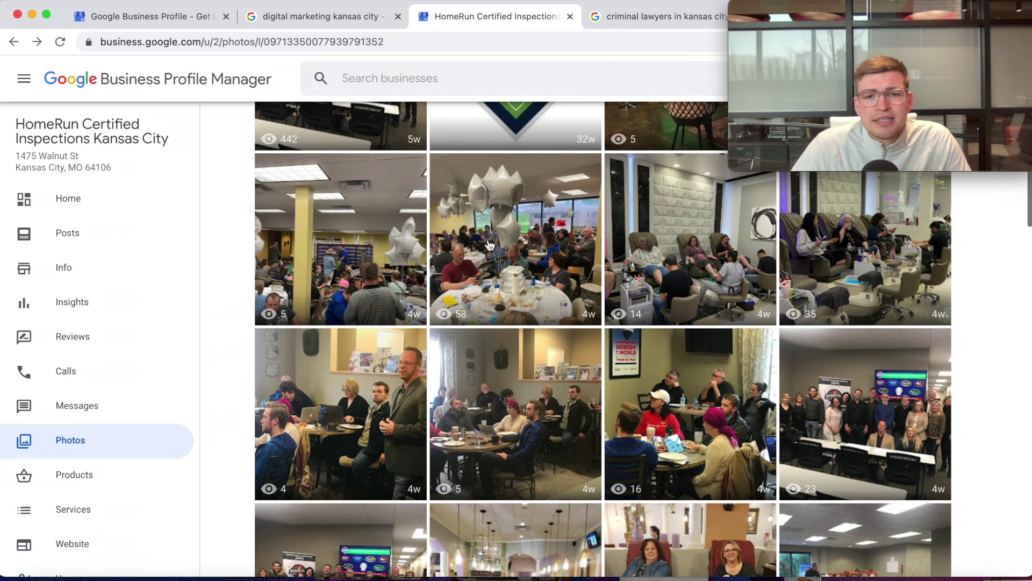
{"action": "scroll", "coordinate": [484, 239], "scroll_direction": "up", "scroll_amount": 5}
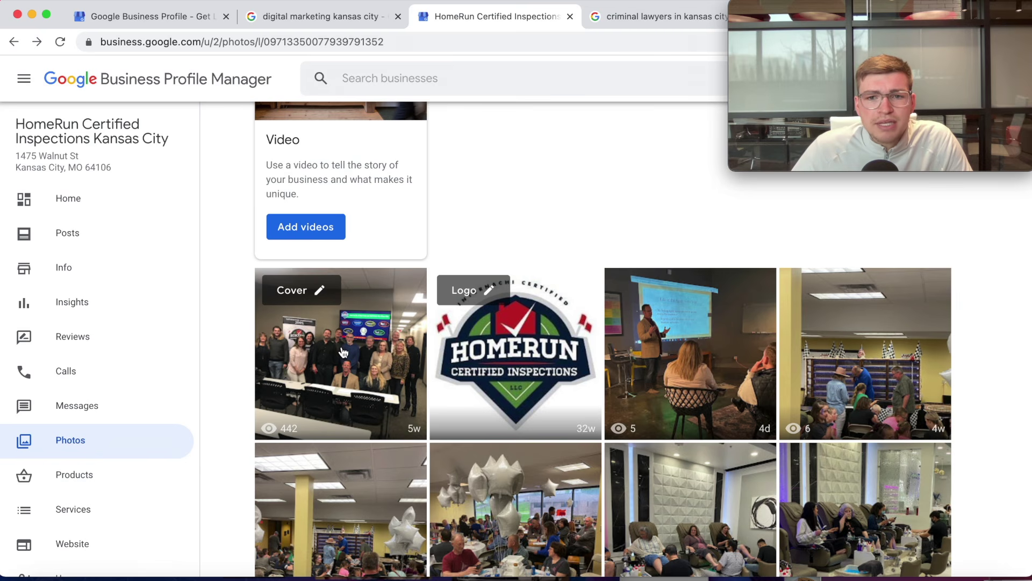
{"action": "scroll", "coordinate": [343, 352], "scroll_direction": "down", "scroll_amount": 2}
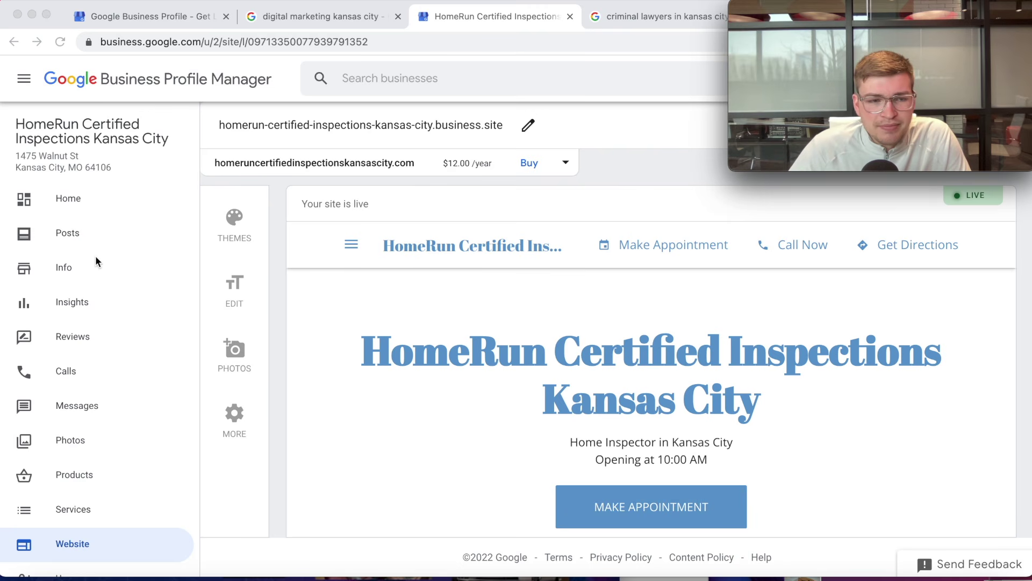
Open the profile's website editor with its theme choices, and look through the posts in the site preview.
{"action": "left_click", "coordinate": [76, 207]}
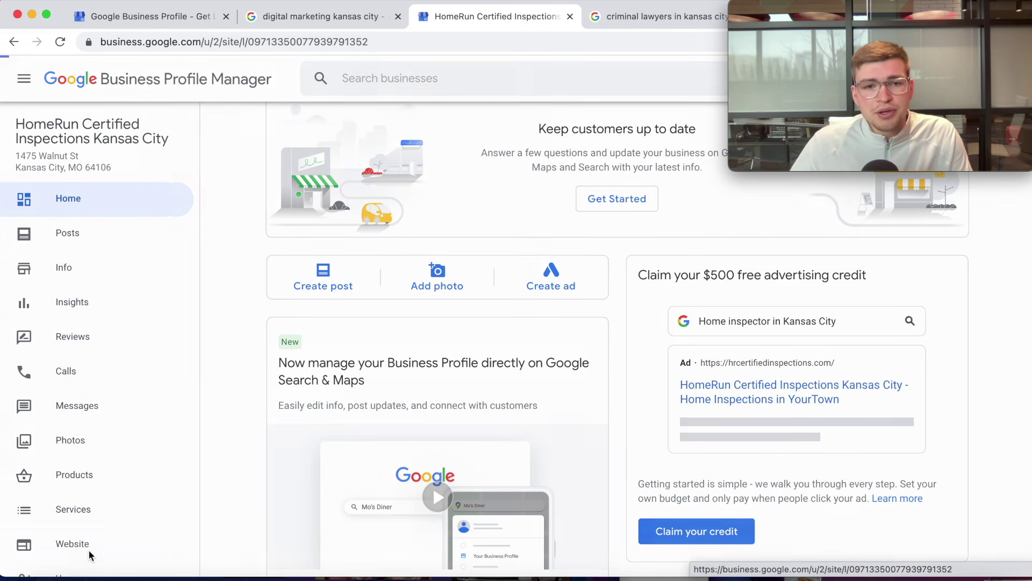
{"action": "left_click", "coordinate": [88, 548]}
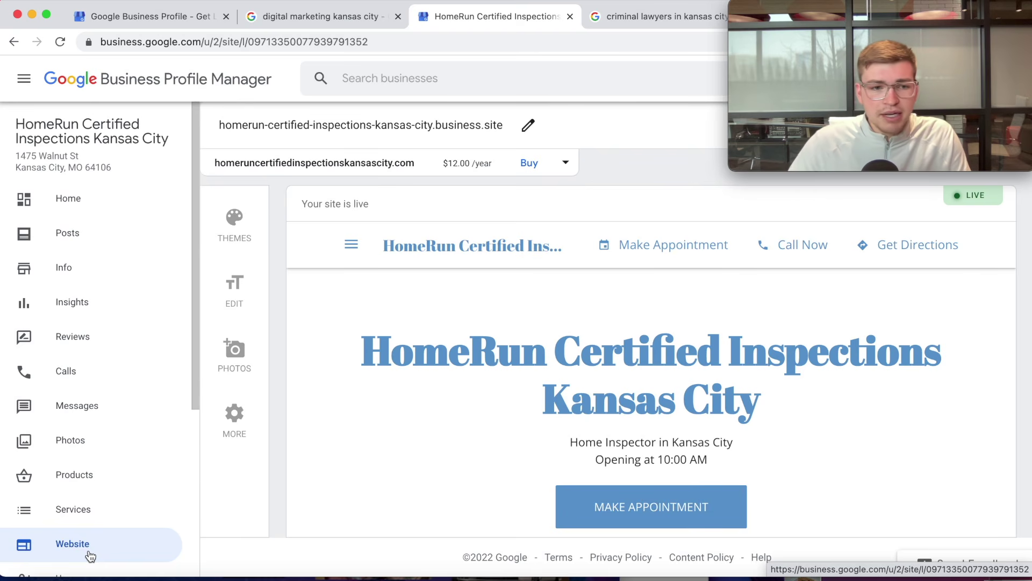
{"action": "scroll", "coordinate": [81, 543], "scroll_direction": "down", "scroll_amount": 3}
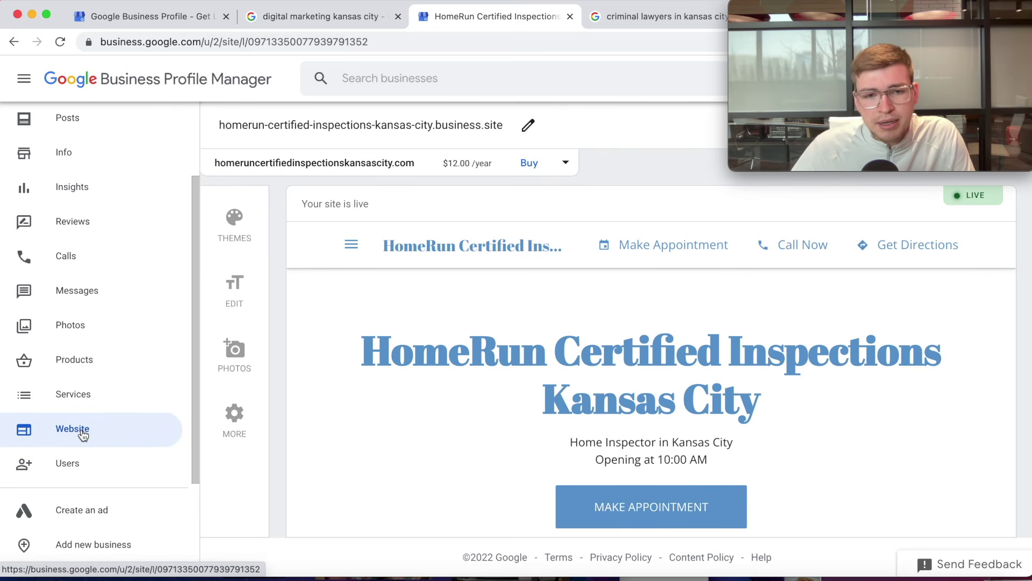
{"action": "left_click", "coordinate": [236, 227]}
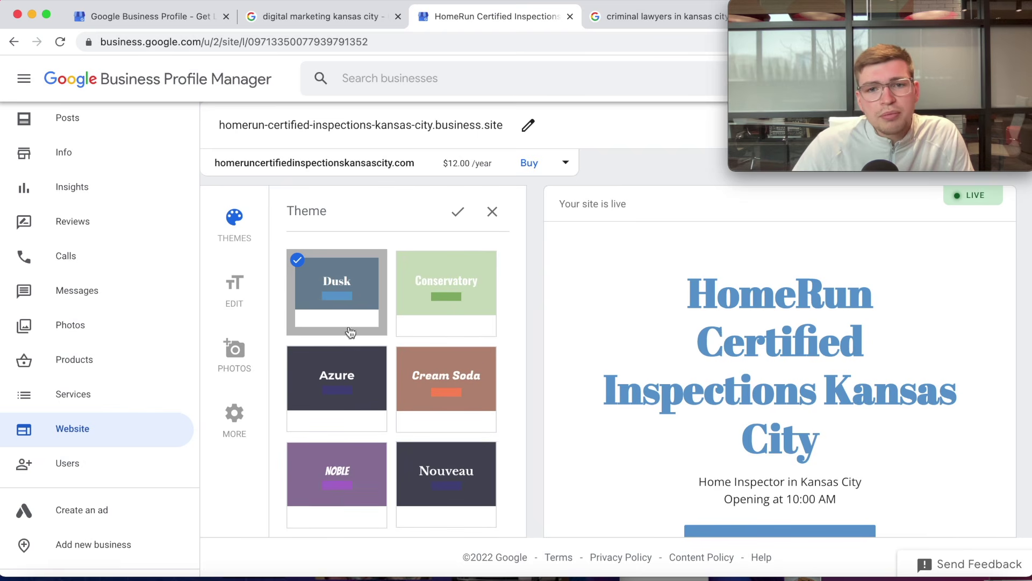
{"action": "scroll", "coordinate": [671, 392], "scroll_direction": "down", "scroll_amount": 5}
{"action": "scroll", "coordinate": [671, 390], "scroll_direction": "down", "scroll_amount": 8}
{"action": "scroll", "coordinate": [726, 414], "scroll_direction": "down", "scroll_amount": 10}
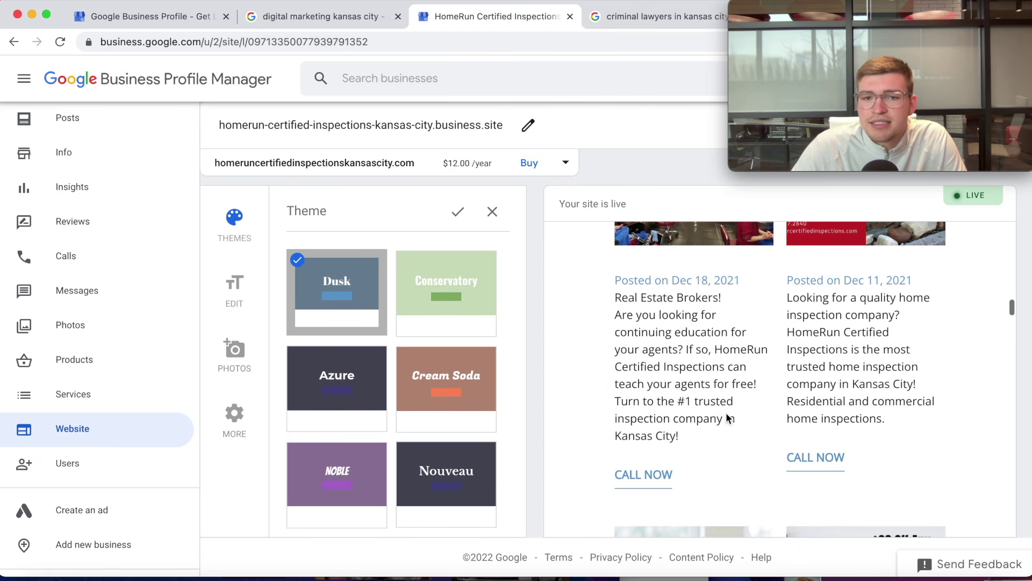
Try the Cream Soda theme on the website and browse the remaining themes.
{"action": "left_click", "coordinate": [459, 371]}
{"action": "scroll", "coordinate": [662, 382], "scroll_direction": "up", "scroll_amount": 15}
{"action": "scroll", "coordinate": [340, 417], "scroll_direction": "down", "scroll_amount": 3}
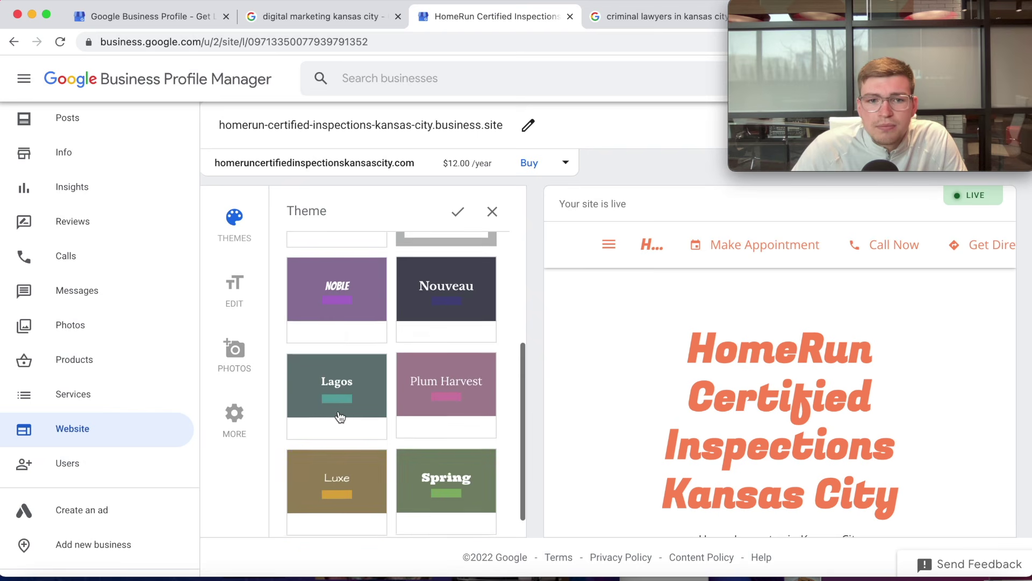
{"action": "scroll", "coordinate": [341, 417], "scroll_direction": "up", "scroll_amount": 4}
Switch the website to the Nouveau theme, check it down to the updates section, and apply it.
{"action": "left_click", "coordinate": [452, 457]}
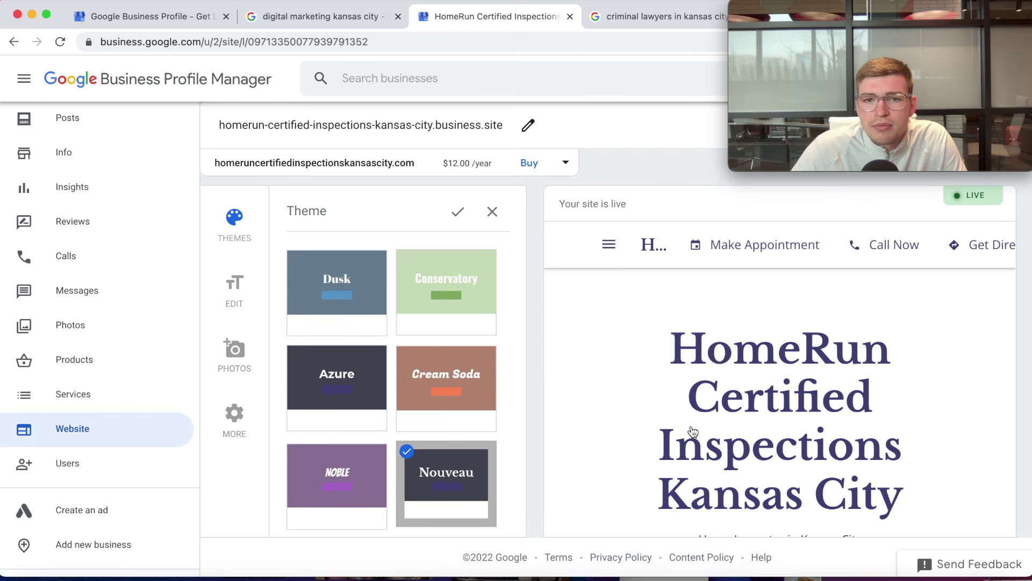
{"action": "scroll", "coordinate": [669, 423], "scroll_direction": "down", "scroll_amount": 10}
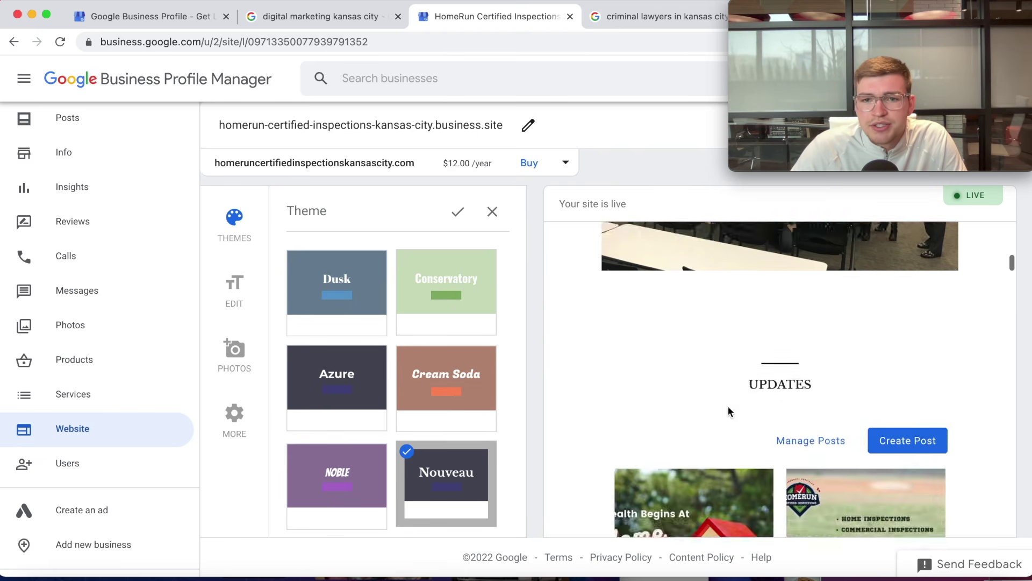
{"action": "scroll", "coordinate": [699, 376], "scroll_direction": "down", "scroll_amount": 5}
{"action": "left_click", "coordinate": [458, 212]}
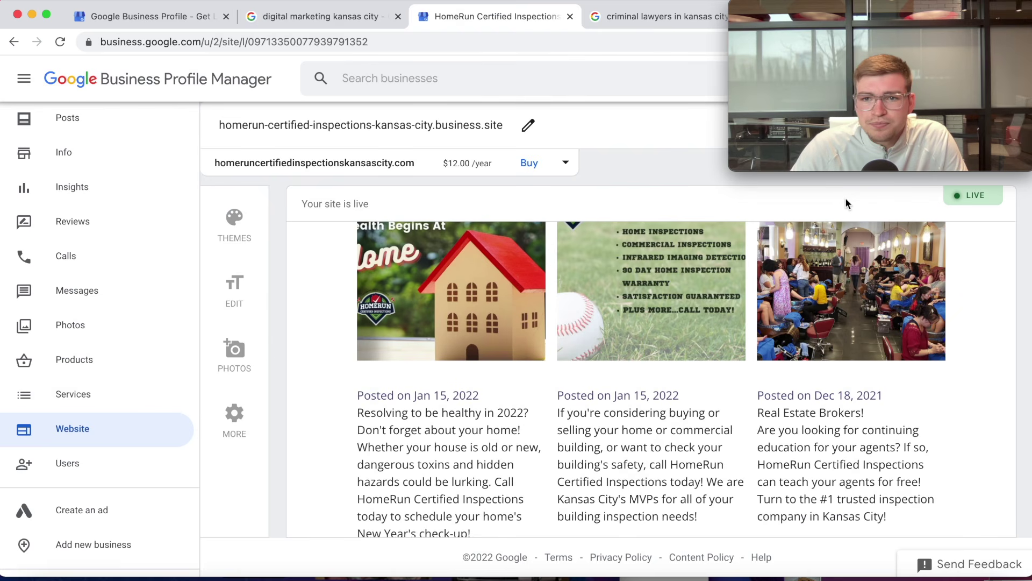
Review the website preview's heading, appointment button, header photo and posted updates.
{"action": "scroll", "coordinate": [347, 322], "scroll_direction": "up", "scroll_amount": 15}
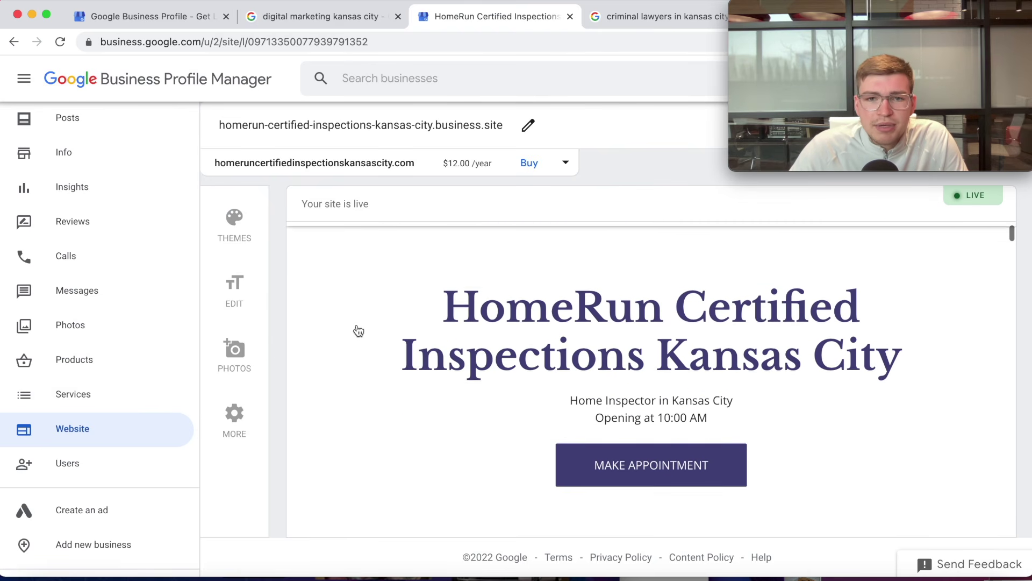
{"action": "scroll", "coordinate": [755, 333], "scroll_direction": "down", "scroll_amount": 2}
{"action": "scroll", "coordinate": [755, 334], "scroll_direction": "down", "scroll_amount": 10}
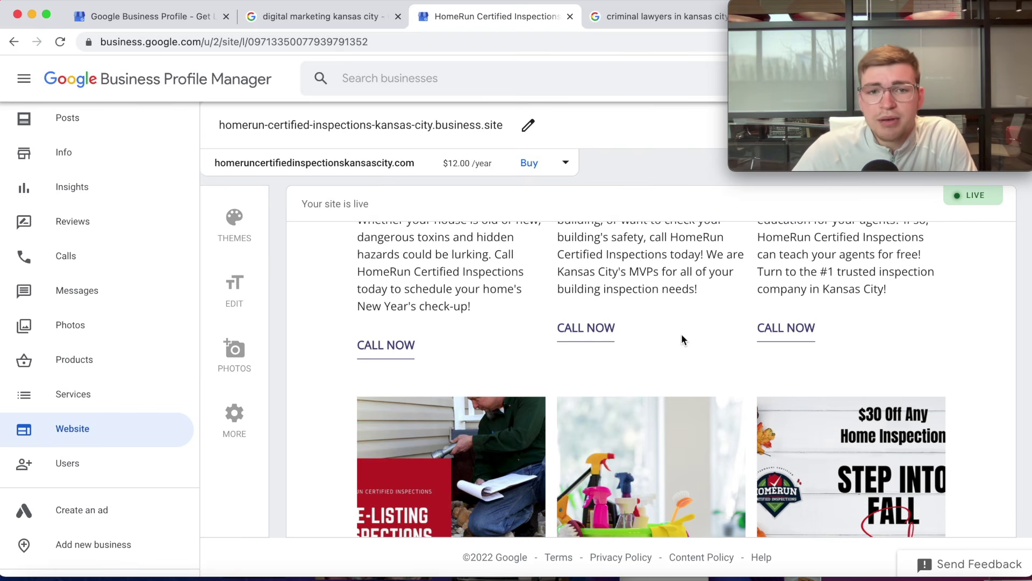
{"action": "scroll", "coordinate": [682, 339], "scroll_direction": "up", "scroll_amount": 10}
{"action": "scroll", "coordinate": [670, 350], "scroll_direction": "up", "scroll_amount": 5}
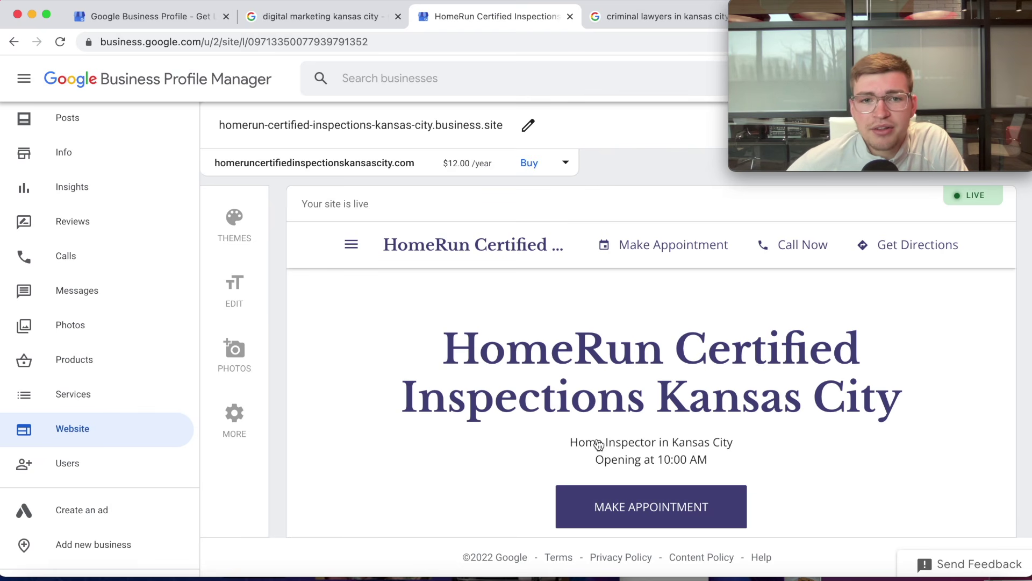
{"action": "scroll", "coordinate": [599, 444], "scroll_direction": "down", "scroll_amount": 5}
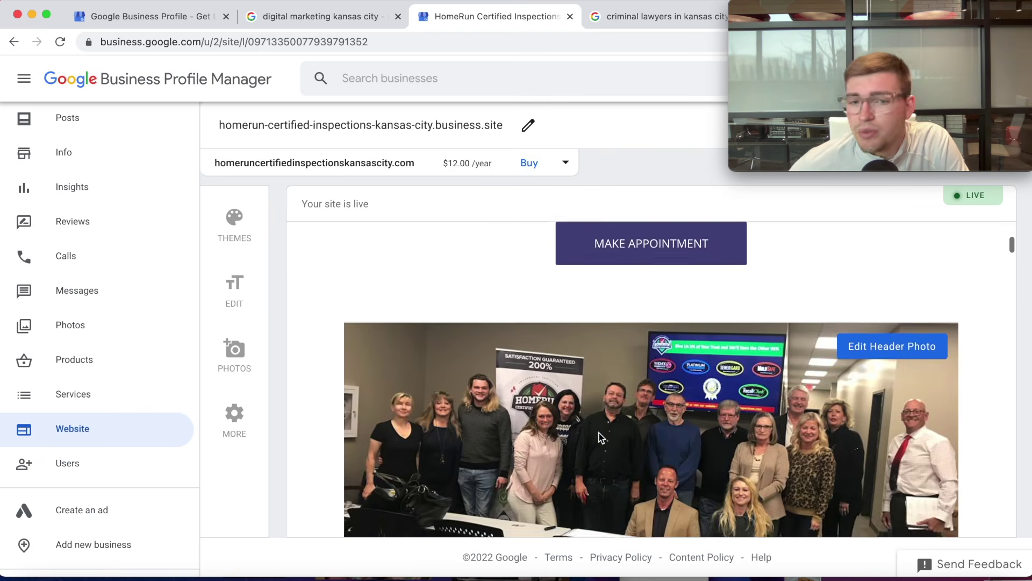
Review the rest of the website preview, covering the updates, testimonials, About Us text, photo gallery, contact details and business hours.
{"action": "scroll", "coordinate": [599, 433], "scroll_direction": "down", "scroll_amount": 4}
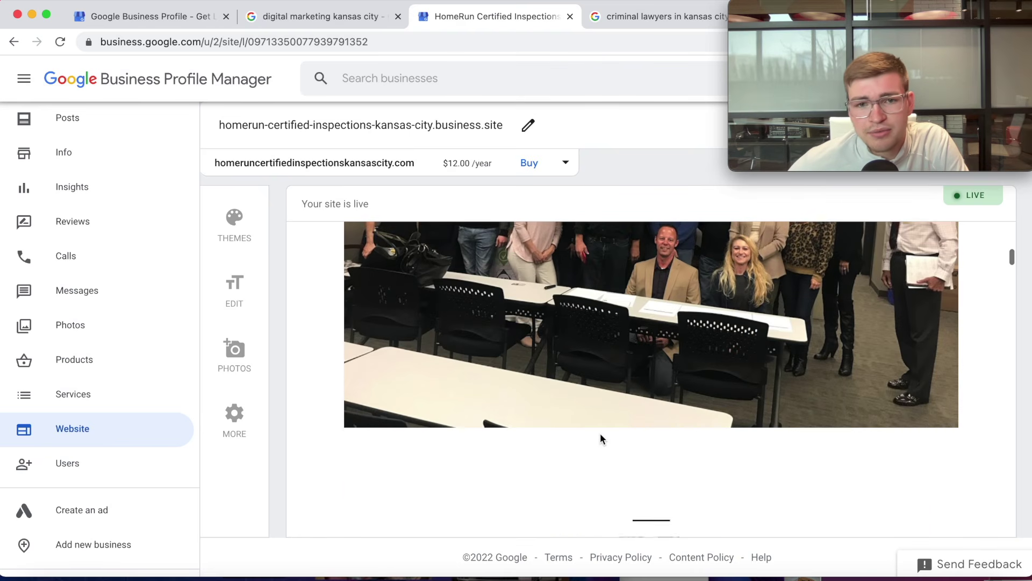
{"action": "scroll", "coordinate": [608, 434], "scroll_direction": "up", "scroll_amount": 8}
{"action": "scroll", "coordinate": [613, 425], "scroll_direction": "down", "scroll_amount": 10}
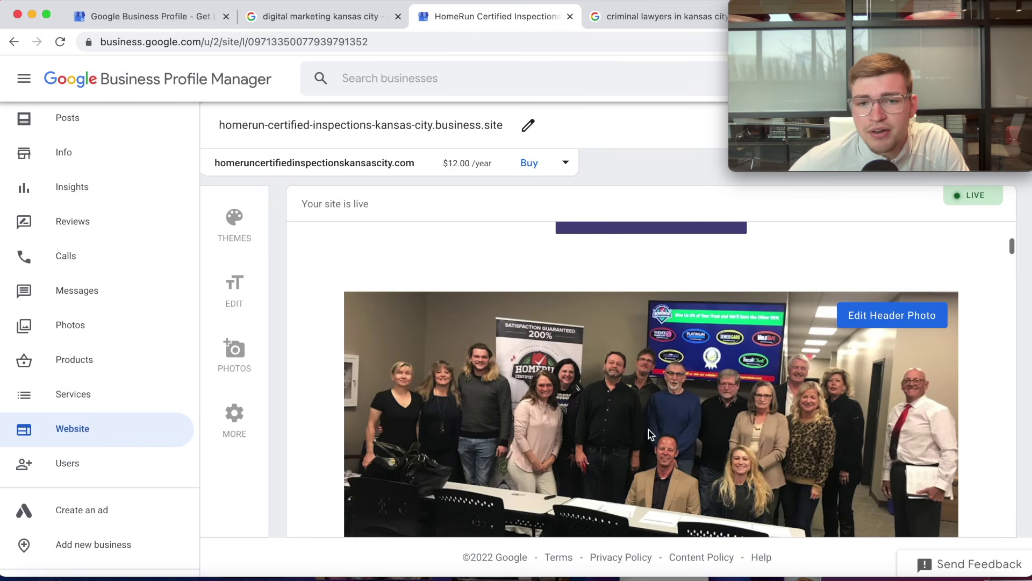
{"action": "scroll", "coordinate": [654, 432], "scroll_direction": "down", "scroll_amount": 10}
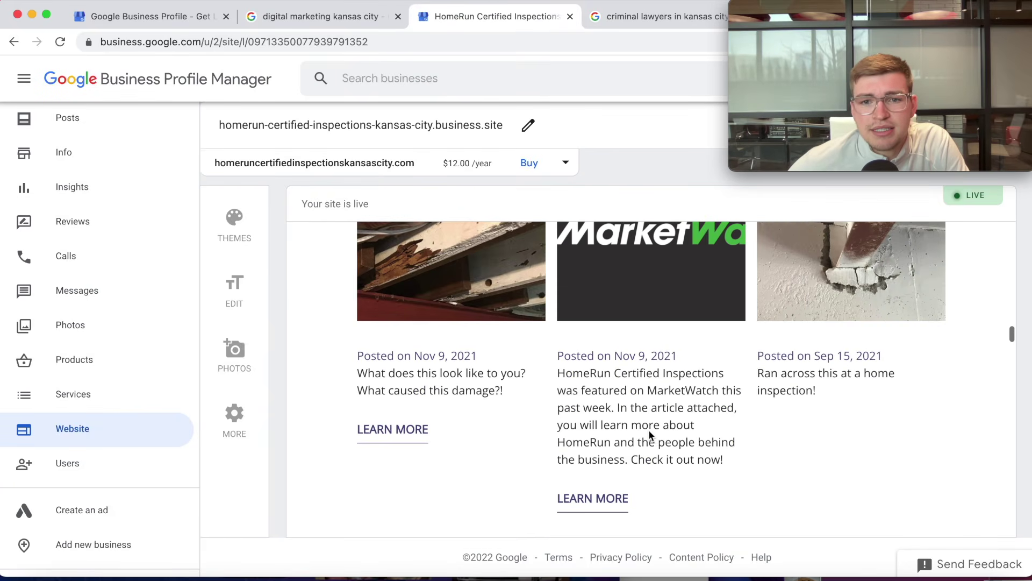
{"action": "scroll", "coordinate": [482, 449], "scroll_direction": "down", "scroll_amount": 15}
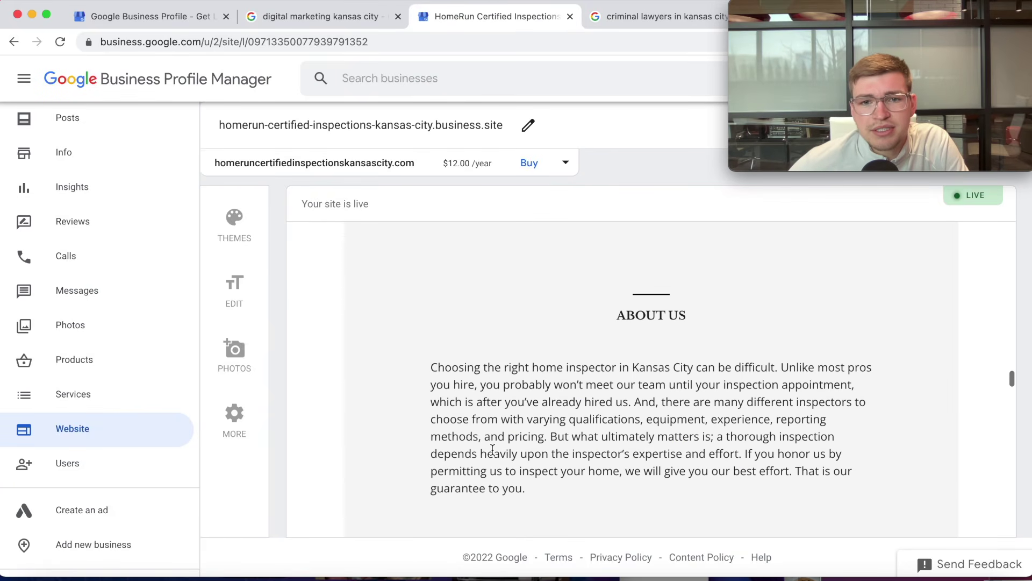
{"action": "scroll", "coordinate": [472, 455], "scroll_direction": "down", "scroll_amount": 15}
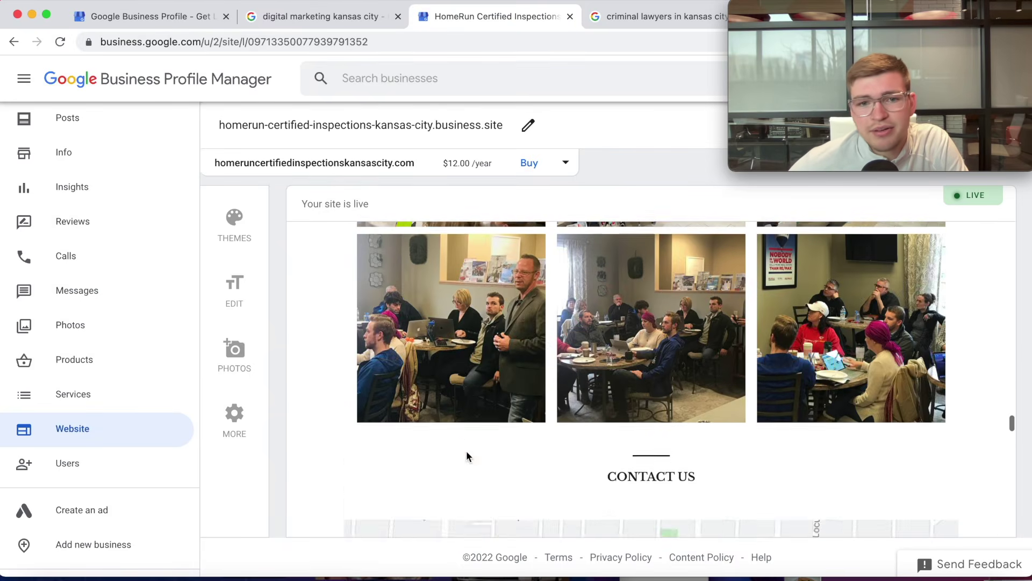
{"action": "scroll", "coordinate": [469, 456], "scroll_direction": "down", "scroll_amount": 5}
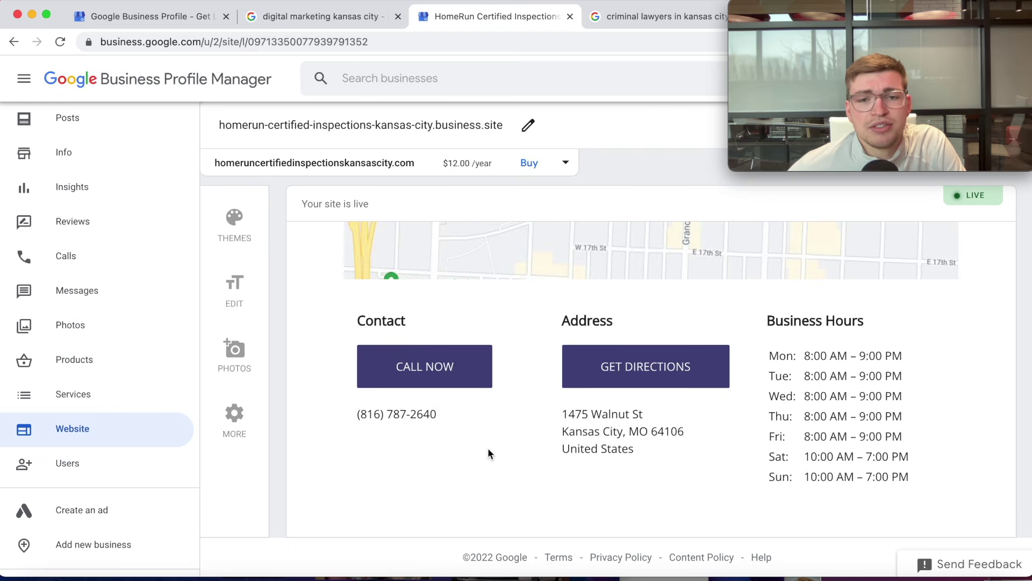
{"action": "scroll", "coordinate": [489, 453], "scroll_direction": "up", "scroll_amount": 15}
{"action": "scroll", "coordinate": [487, 456], "scroll_direction": "up", "scroll_amount": 5}
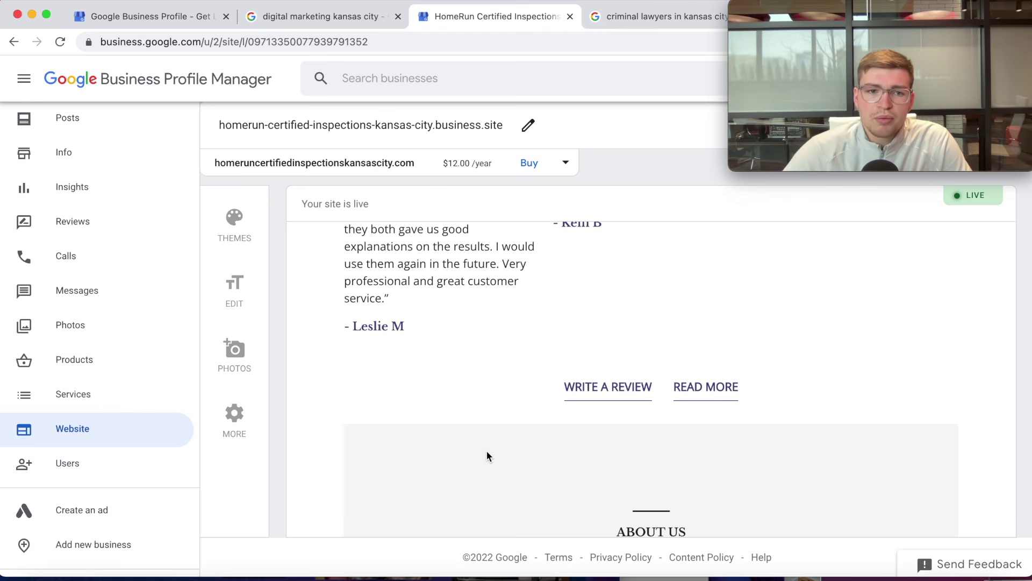
{"action": "scroll", "coordinate": [467, 424], "scroll_direction": "up", "scroll_amount": 10}
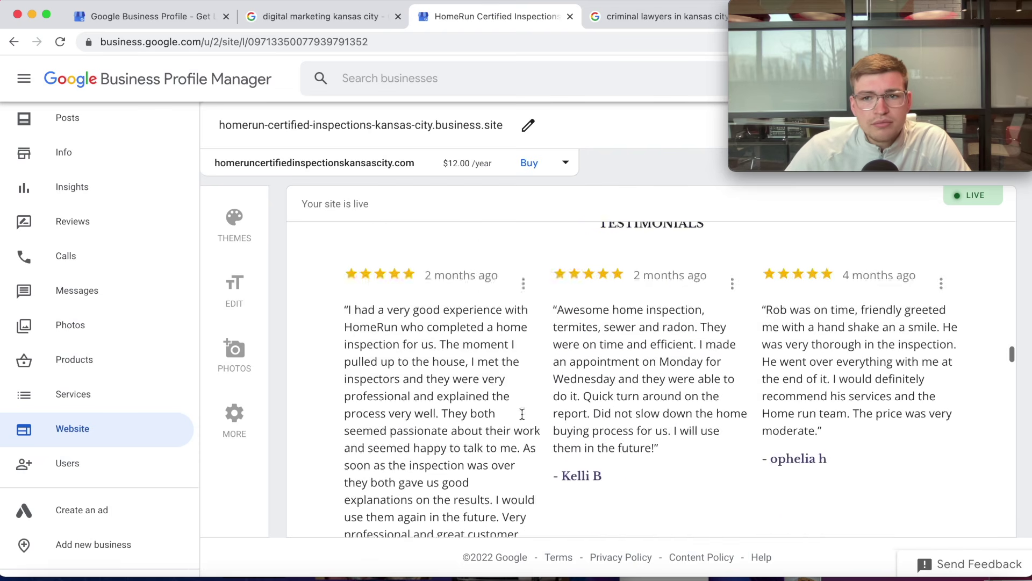
Open the published HomeRun Certified Inspections website and look over its heading, appointment button, header photo and updates section.
{"action": "mouse_move", "coordinate": [955, 6]}
{"action": "left_click_drag", "start_coordinate": [955, 5], "coordinate": [574, 6]}
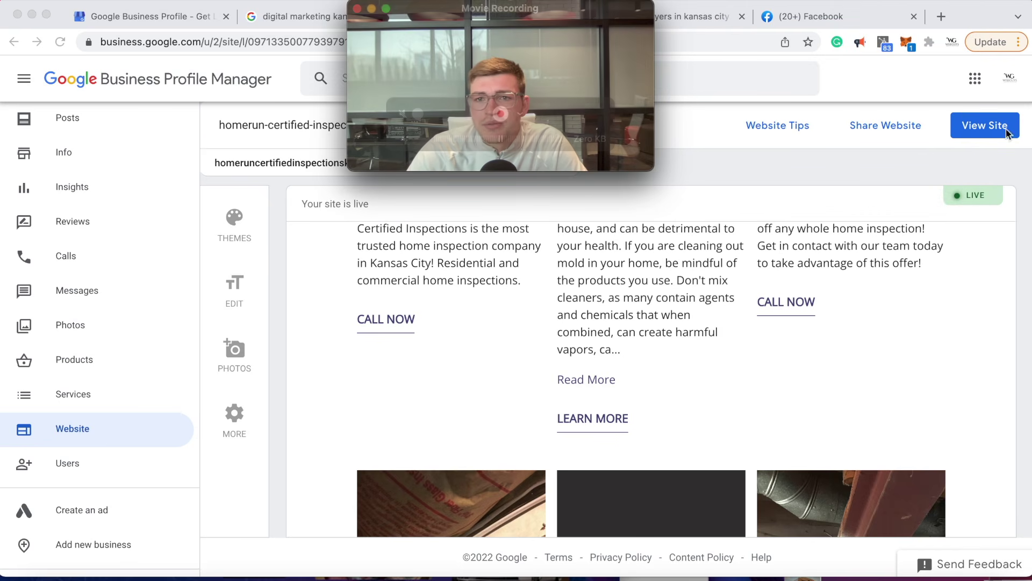
{"action": "left_click", "coordinate": [968, 132]}
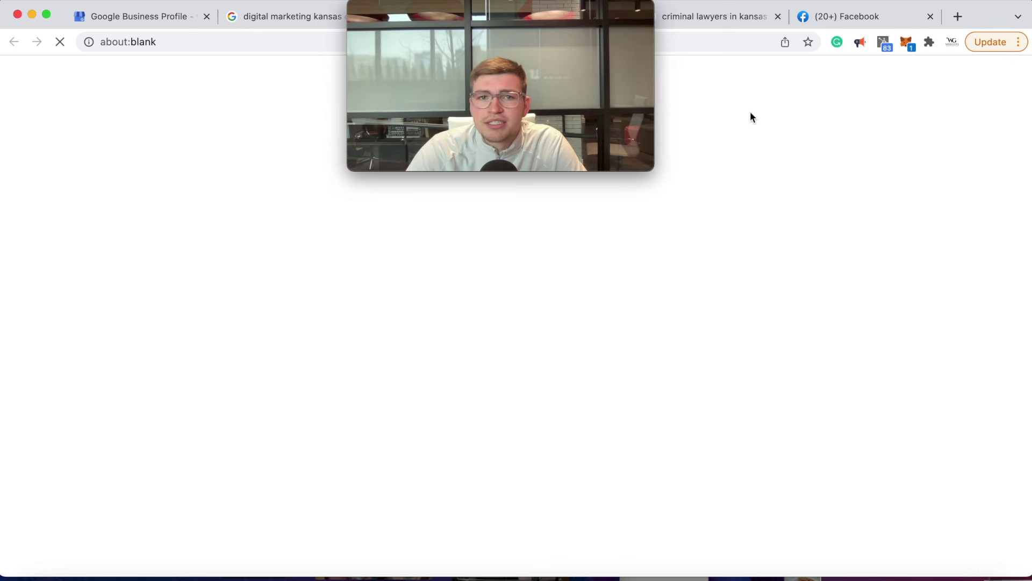
{"action": "left_click_drag", "start_coordinate": [424, 11], "coordinate": [801, 9]}
{"action": "scroll", "coordinate": [405, 303], "scroll_direction": "down", "scroll_amount": 20}
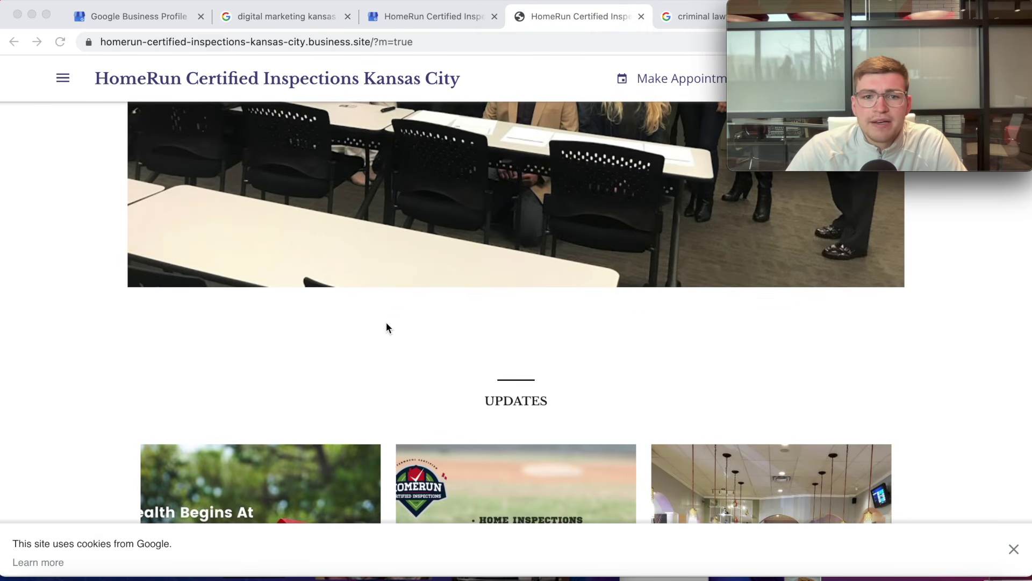
{"action": "scroll", "coordinate": [381, 328], "scroll_direction": "up", "scroll_amount": 20}
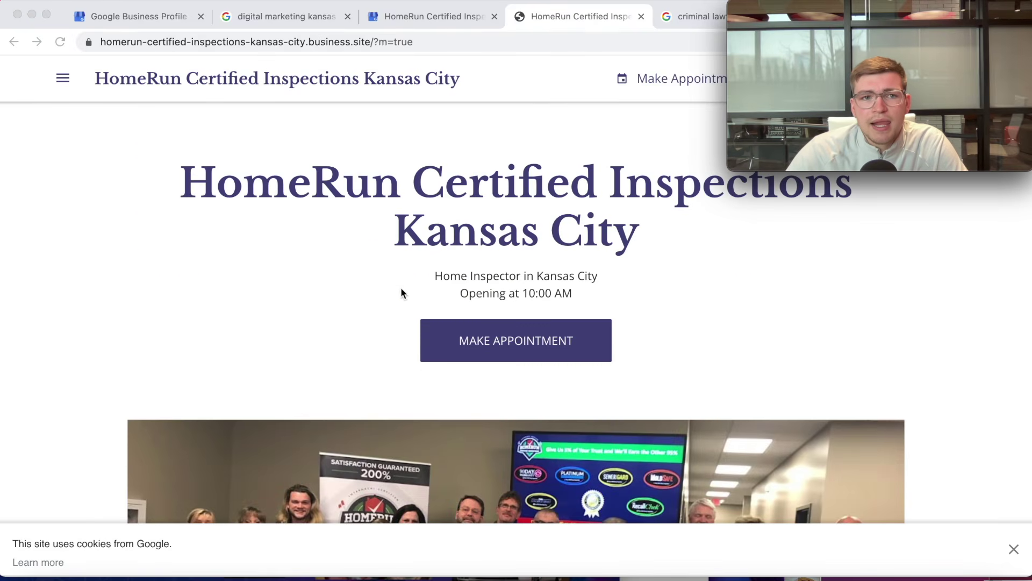
Return to Business Profile Manager and examine the profile's business information, including its website, appointment links and services.
{"action": "left_click", "coordinate": [412, 24]}
{"action": "left_click", "coordinate": [64, 152]}
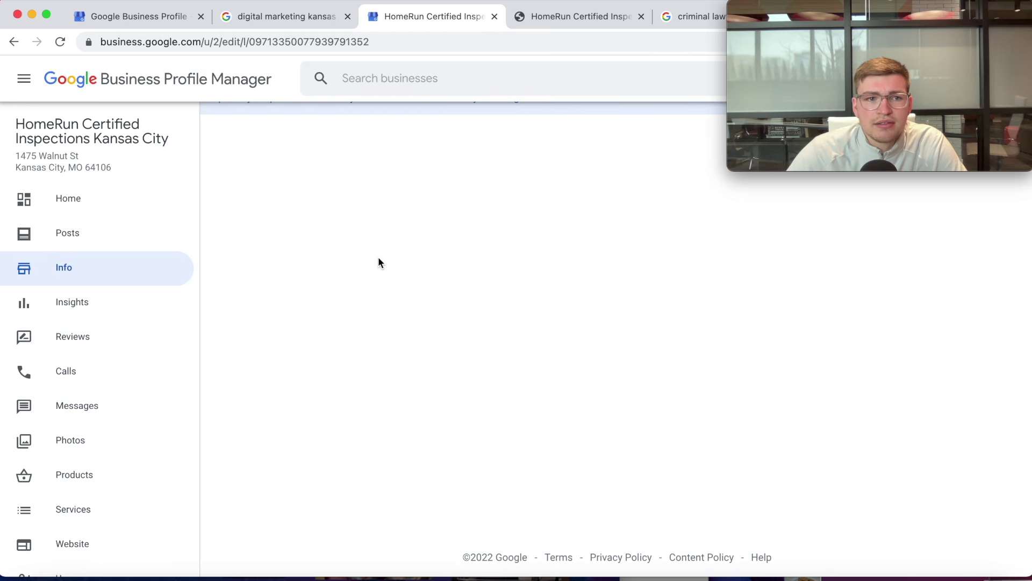
{"action": "scroll", "coordinate": [430, 373], "scroll_direction": "down", "scroll_amount": 10}
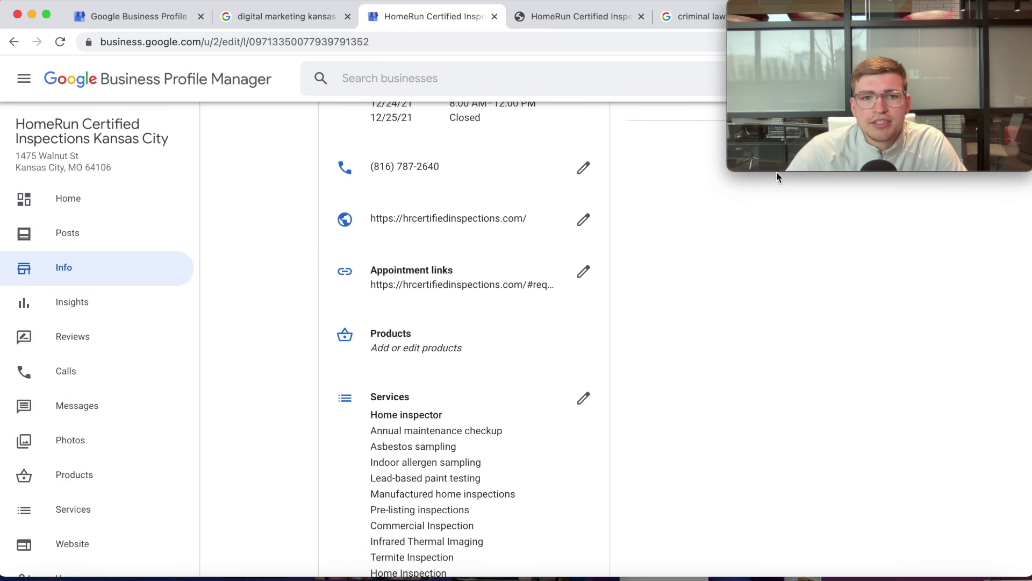
Go back to the published website and look over its header options and team photo.
{"action": "left_click_drag", "start_coordinate": [798, 97], "coordinate": [443, 125]}
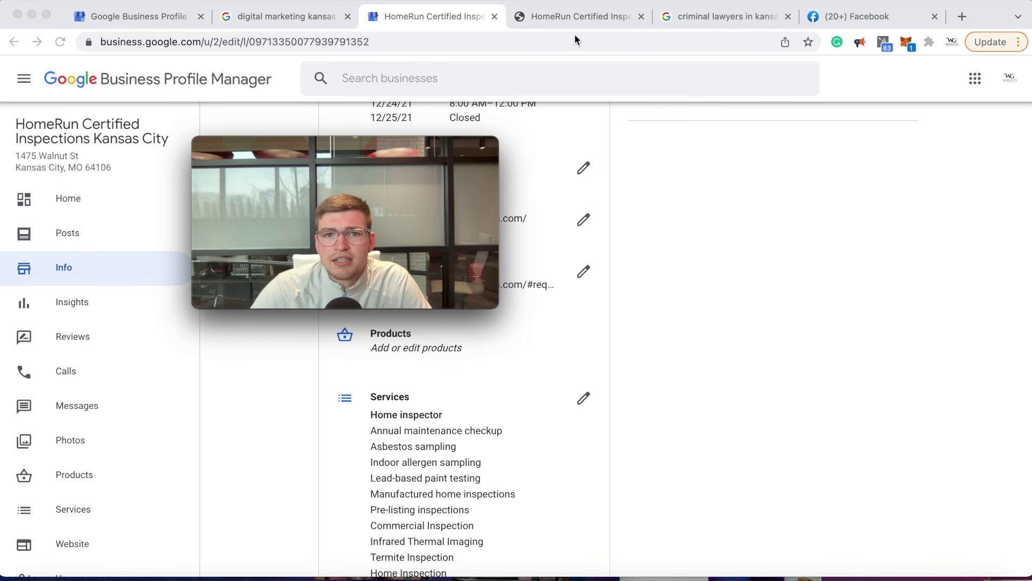
{"action": "left_click", "coordinate": [575, 16]}
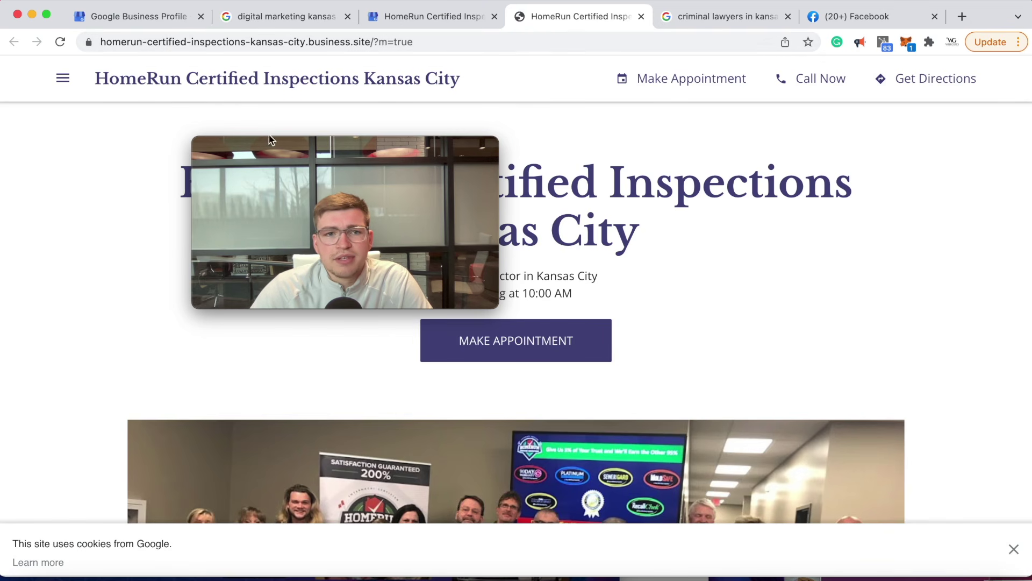
{"action": "left_click_drag", "start_coordinate": [325, 144], "coordinate": [858, 8]}
{"action": "scroll", "coordinate": [402, 397], "scroll_direction": "down", "scroll_amount": 7}
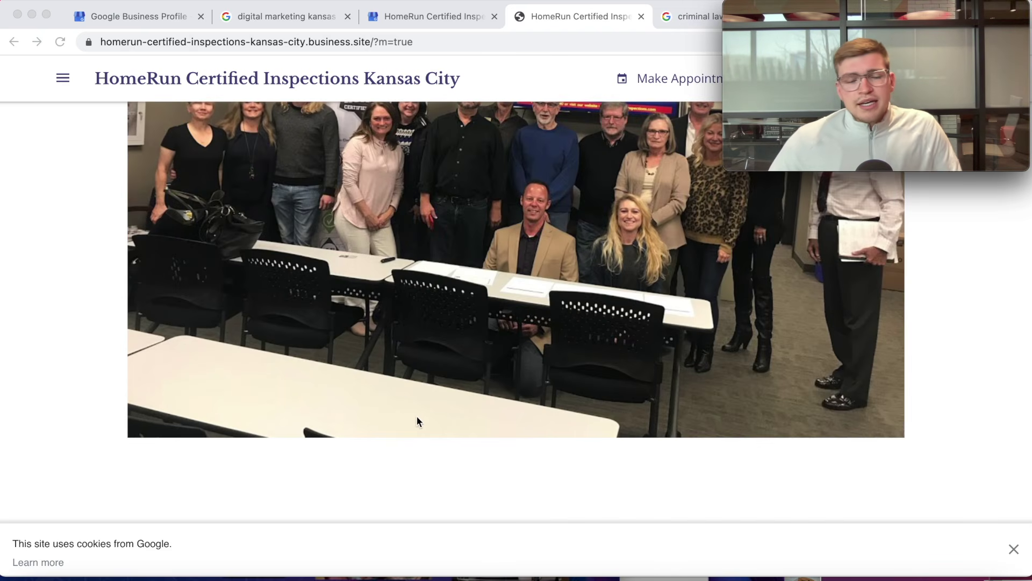
Reopen the profile's website editor in Business Profile Manager and display its theme choices.
{"action": "left_click", "coordinate": [428, 26]}
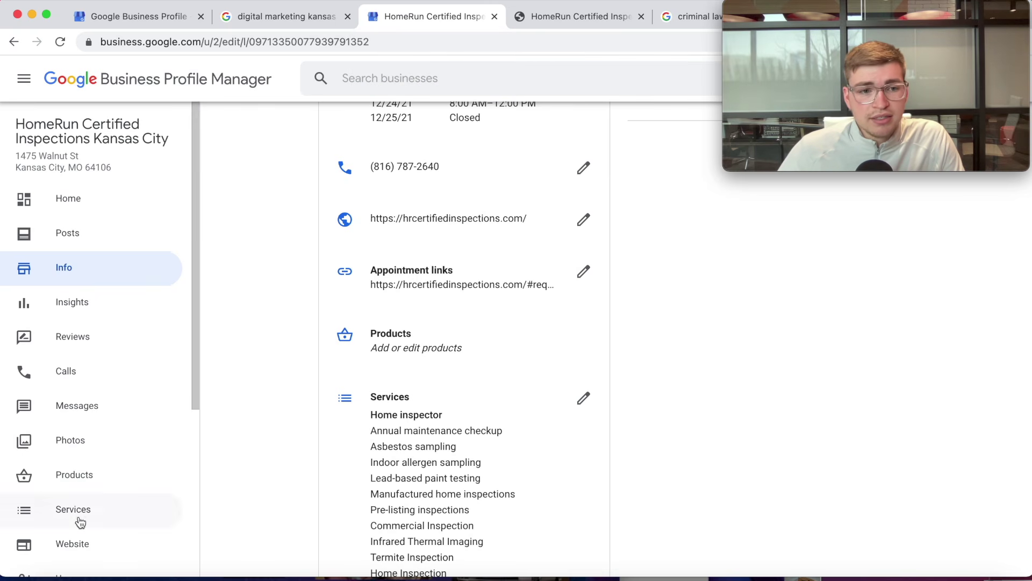
{"action": "left_click", "coordinate": [78, 542]}
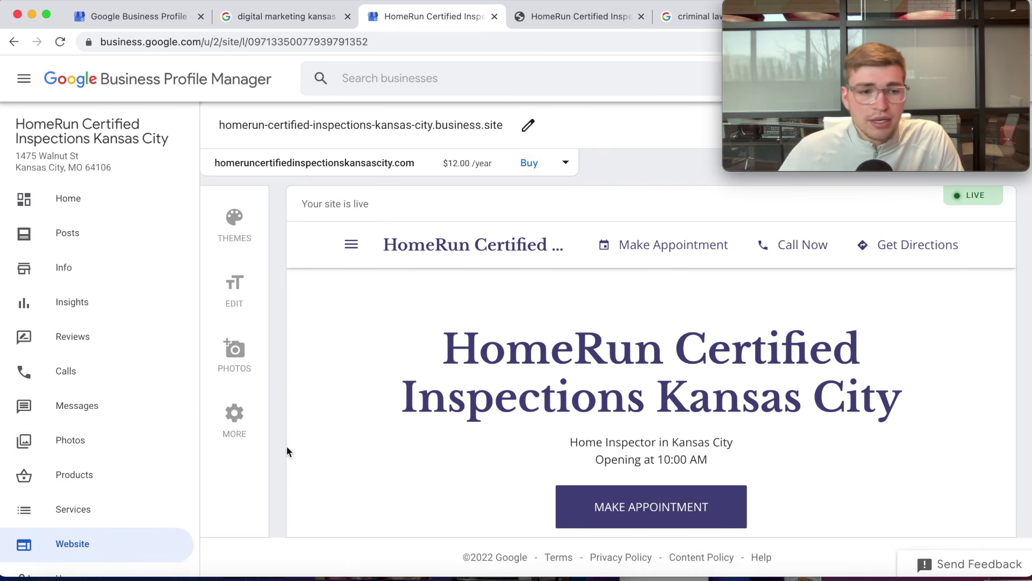
{"action": "left_click", "coordinate": [234, 222]}
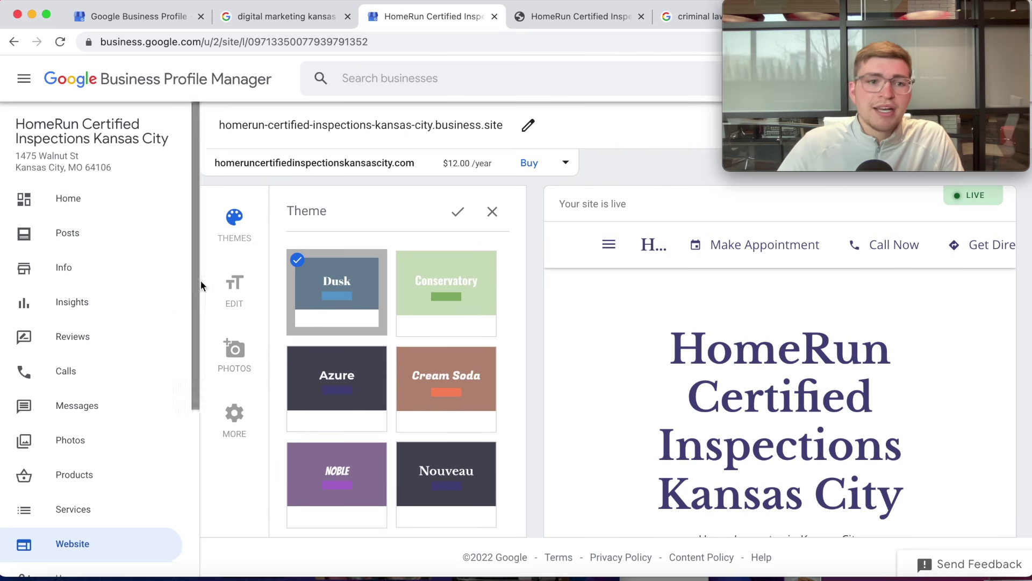
Copy the Business Profile's share link from the dashboard and close the sharing dialog.
{"action": "left_click", "coordinate": [131, 274]}
{"action": "scroll", "coordinate": [525, 476], "scroll_direction": "down", "scroll_amount": 10}
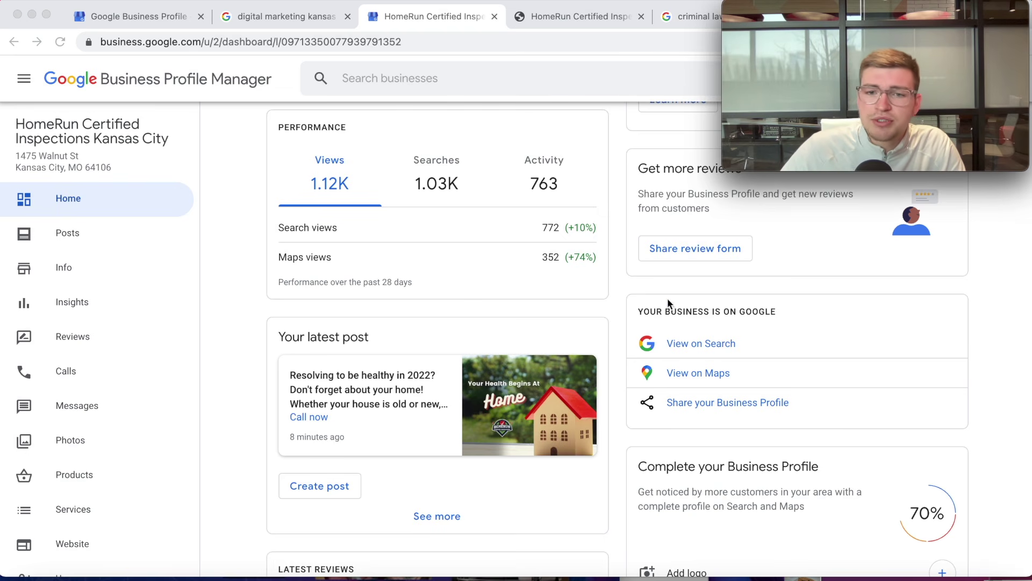
{"action": "left_click", "coordinate": [693, 404]}
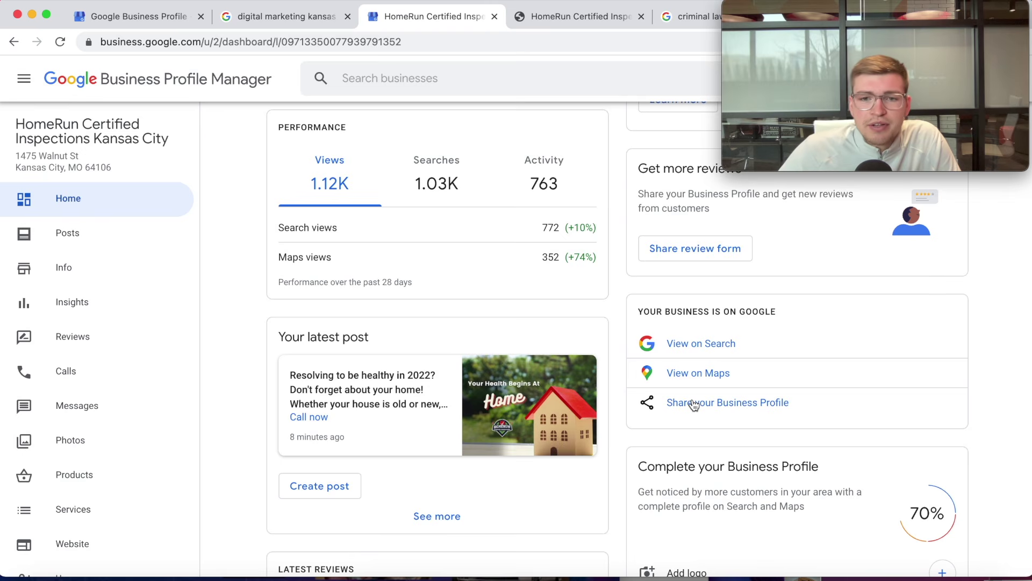
{"action": "left_click", "coordinate": [695, 405]}
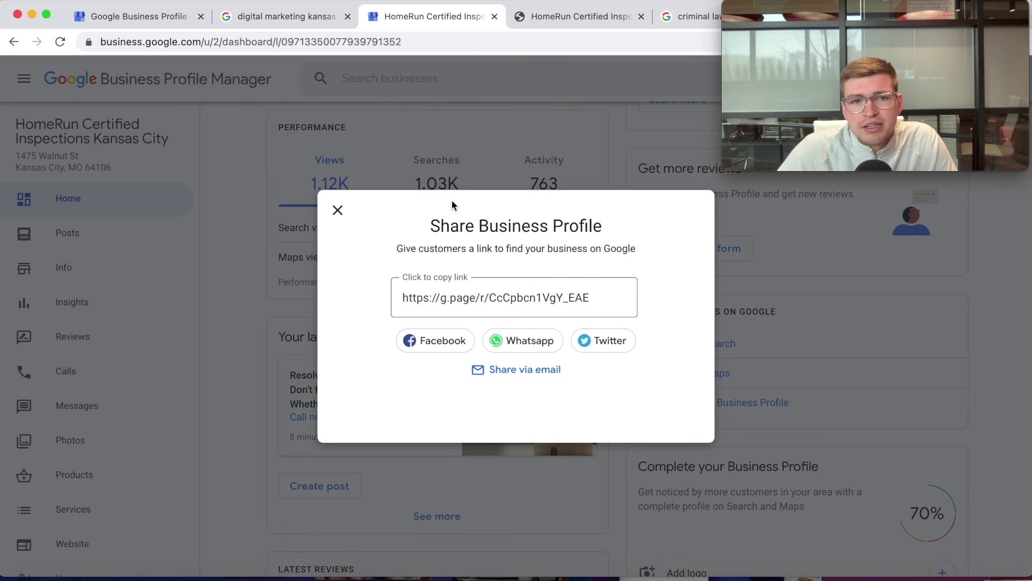
{"action": "left_click", "coordinate": [444, 297]}
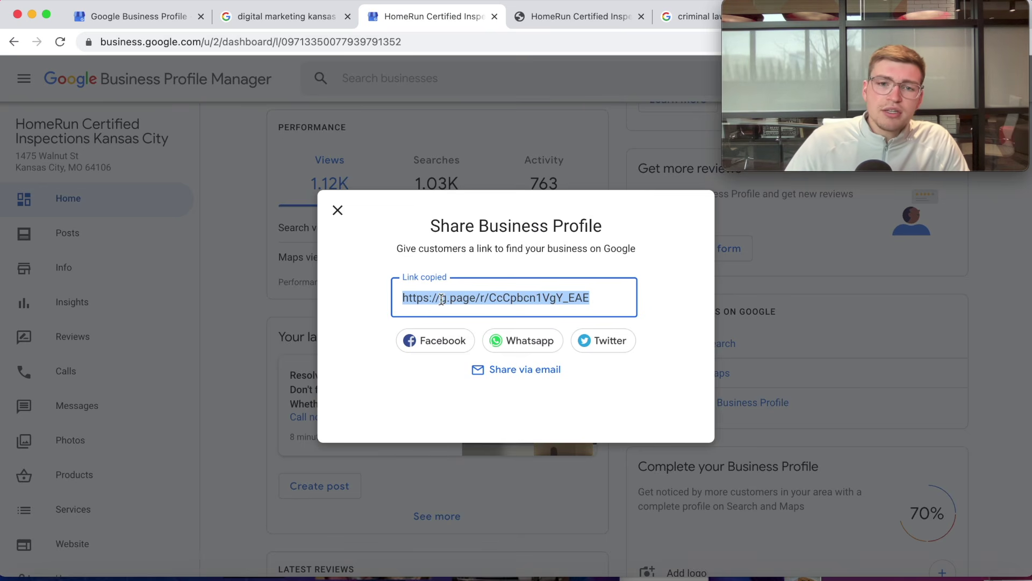
{"action": "left_click", "coordinate": [331, 221]}
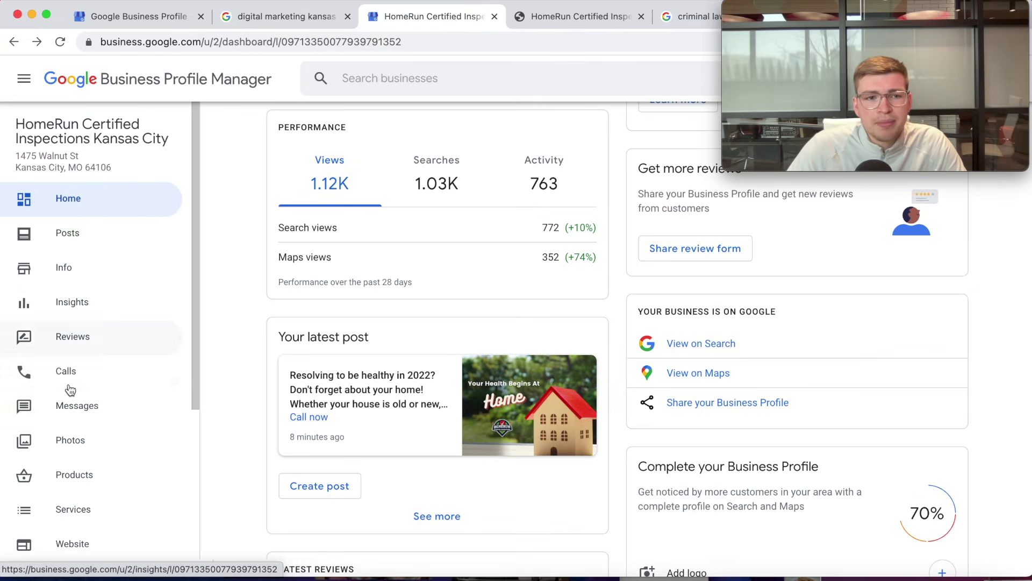
Open the profile's customer reviews and look through the ratings and owner replies down to the first unanswered one.
{"action": "scroll", "coordinate": [80, 396], "scroll_direction": "down", "scroll_amount": 3}
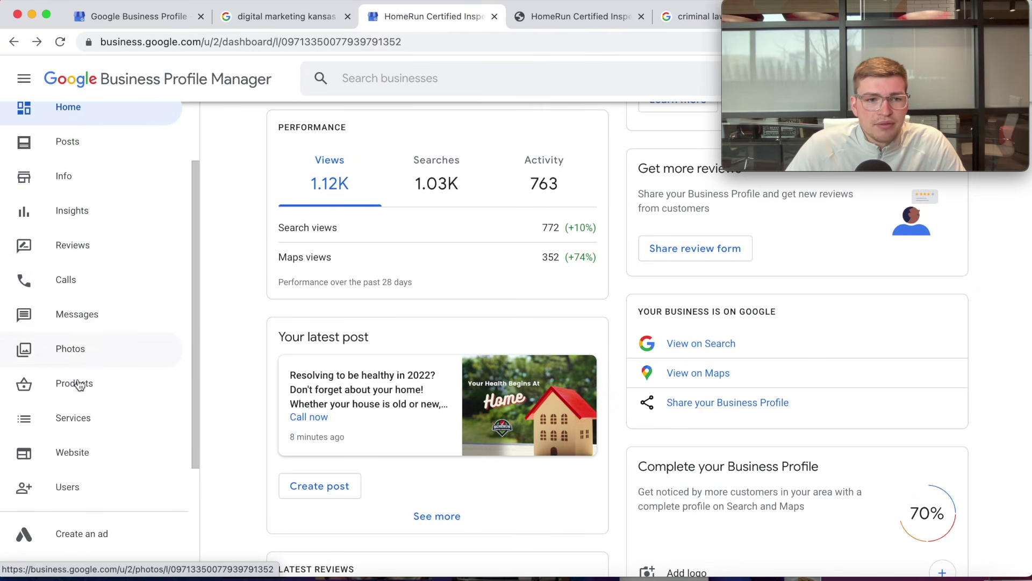
{"action": "left_click", "coordinate": [83, 253]}
{"action": "scroll", "coordinate": [398, 392], "scroll_direction": "down", "scroll_amount": 3}
{"action": "scroll", "coordinate": [403, 355], "scroll_direction": "down", "scroll_amount": 1}
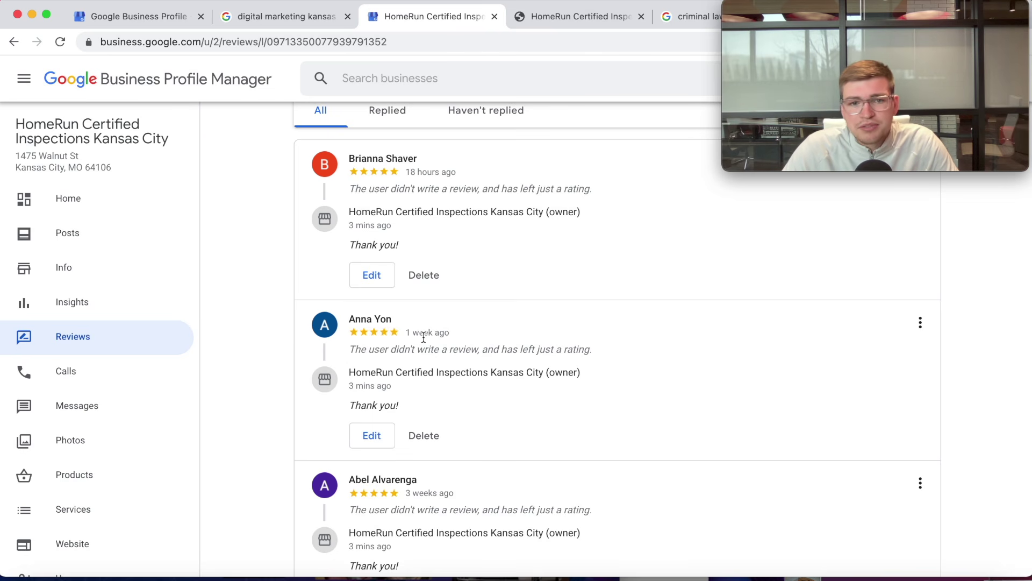
{"action": "scroll", "coordinate": [444, 399], "scroll_direction": "down", "scroll_amount": 7}
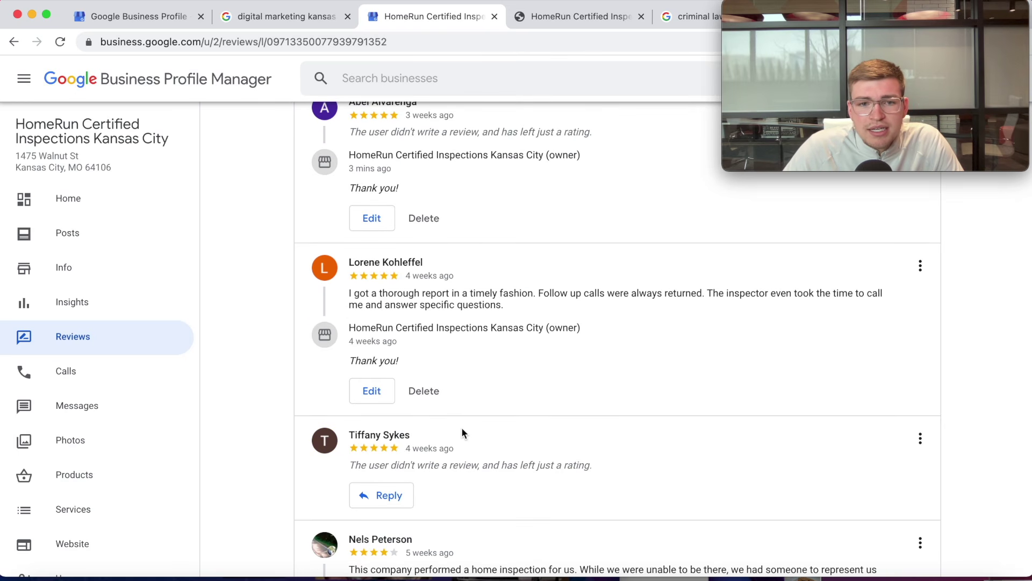
{"action": "left_click", "coordinate": [390, 493]}
{"action": "key", "text": "super+v"}
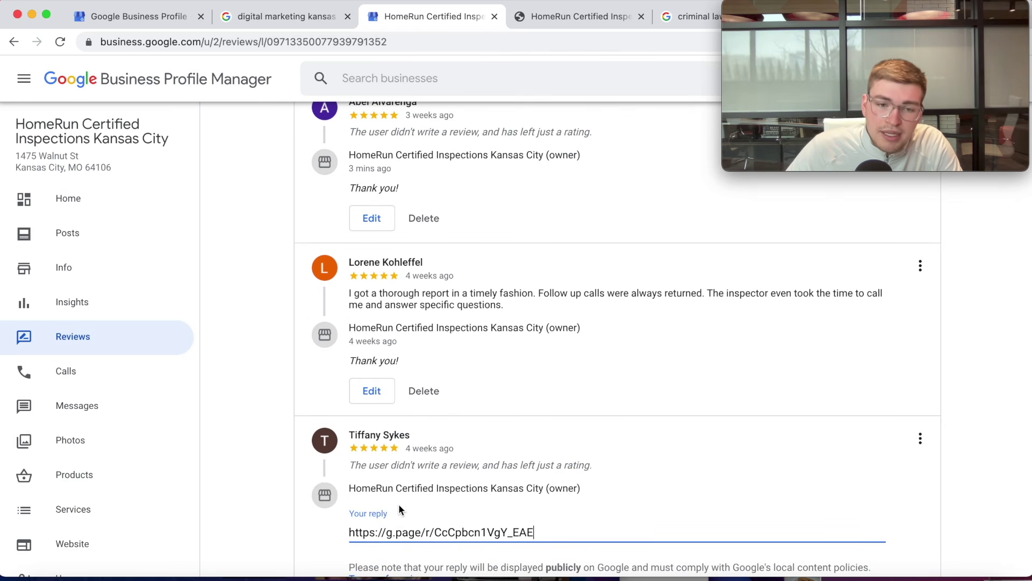
{"action": "scroll", "coordinate": [400, 510], "scroll_direction": "down", "scroll_amount": 3}
{"action": "left_click", "coordinate": [404, 448]}
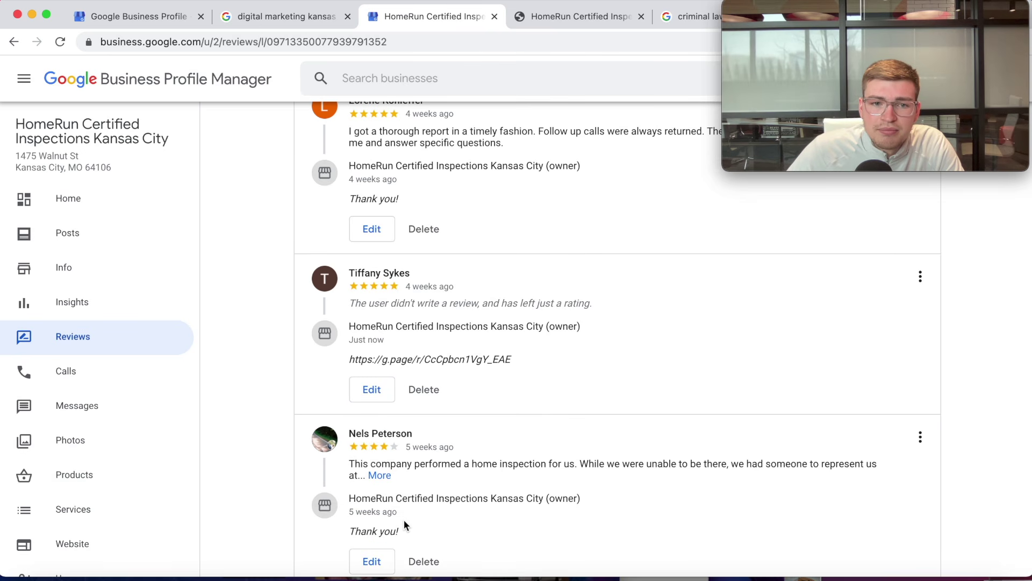
{"action": "left_click", "coordinate": [418, 389]}
{"action": "left_click", "coordinate": [662, 360]}
Post the public reply "Thank you!" to the unanswered five-star rating from 4 weeks ago.
{"action": "left_click", "coordinate": [387, 340]}
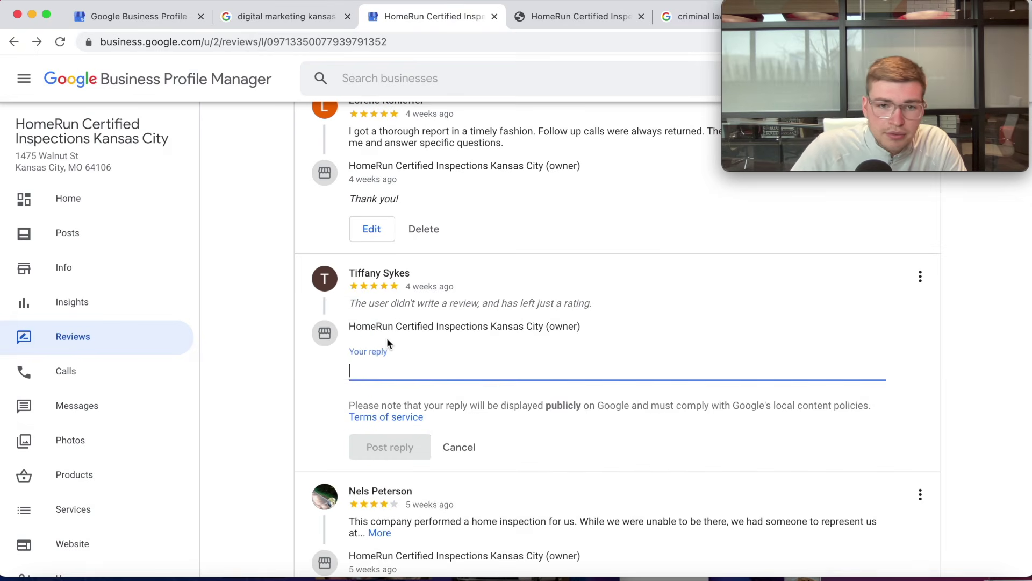
{"action": "type", "text": "Thank you!"}
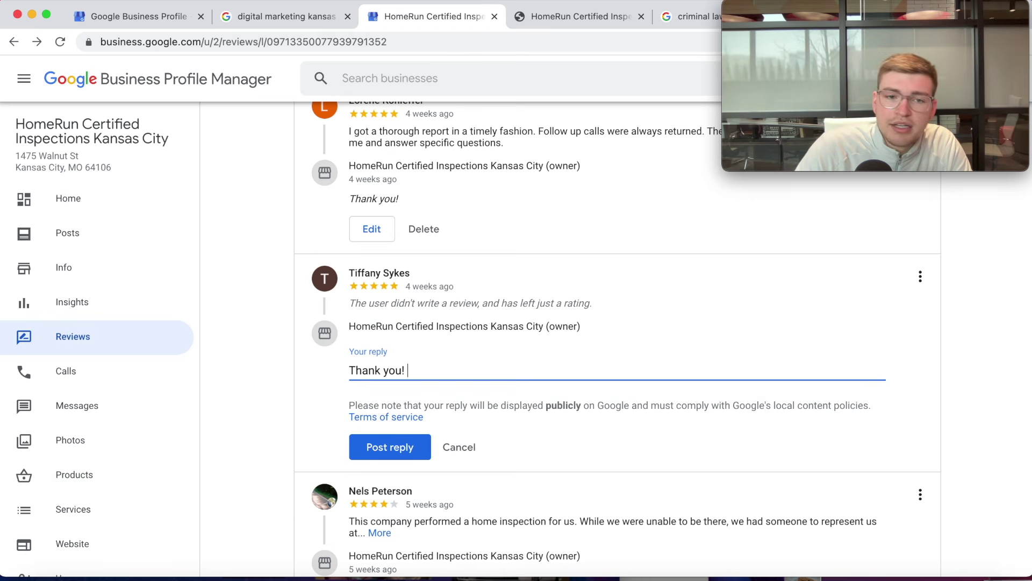
{"action": "left_click", "coordinate": [413, 438]}
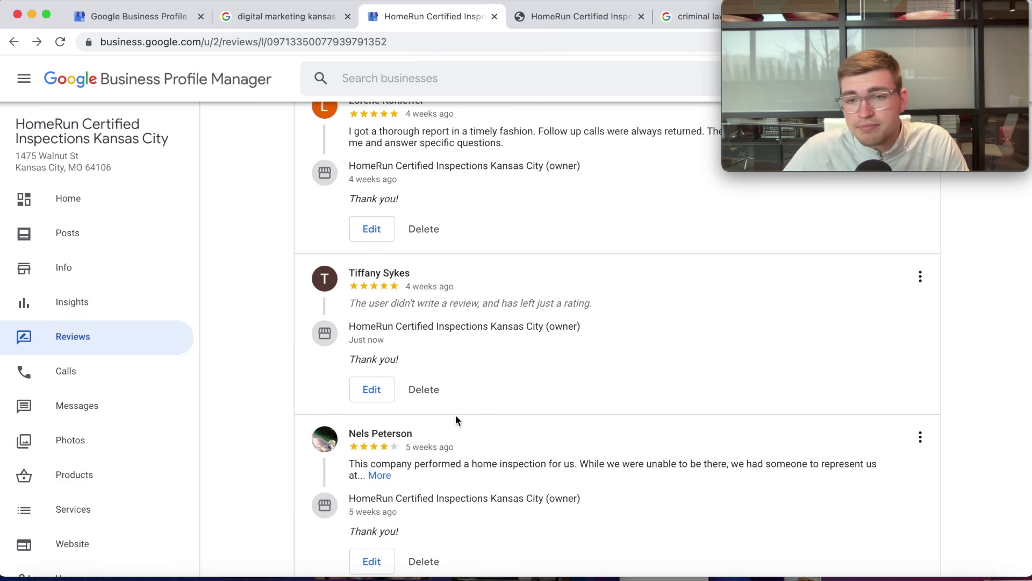
Post the public reply "Thank you!" to the unanswered five-star rating from 6 weeks ago.
{"action": "scroll", "coordinate": [454, 421], "scroll_direction": "down", "scroll_amount": 6}
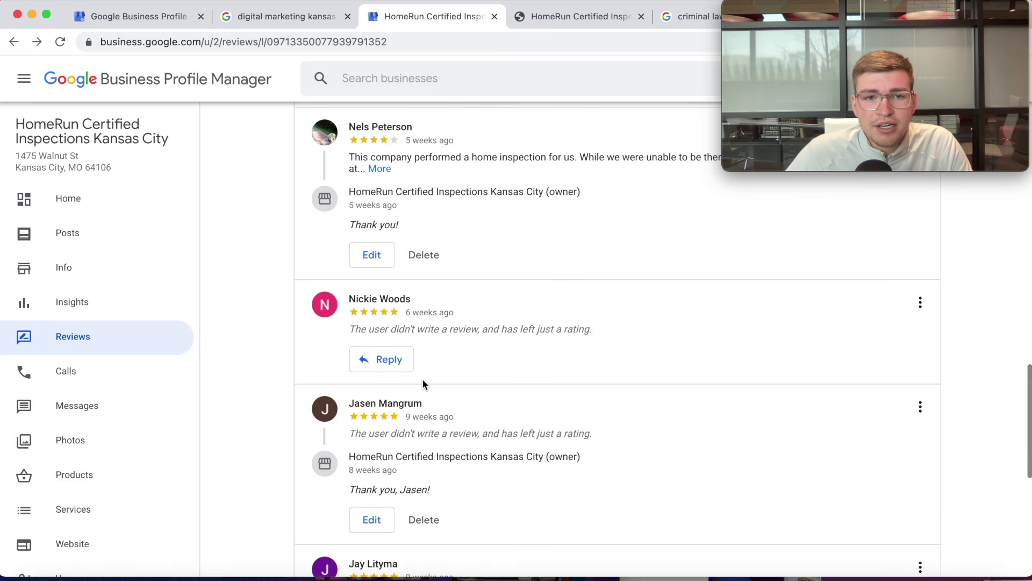
{"action": "left_click", "coordinate": [404, 358]}
{"action": "type", "text": "Thank youw"}
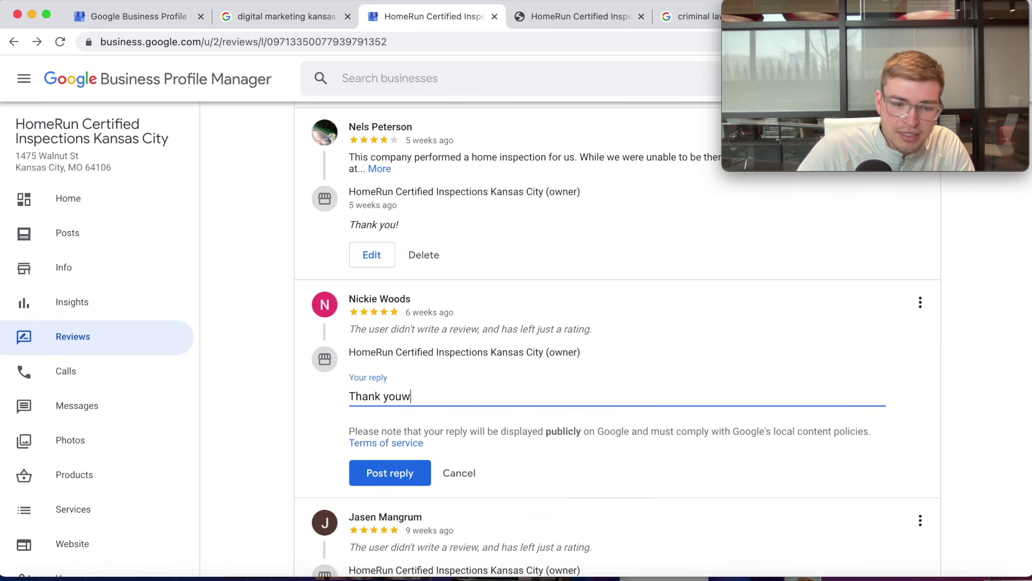
{"action": "key", "text": "BackSpace"}
{"action": "type", "text": "!"}
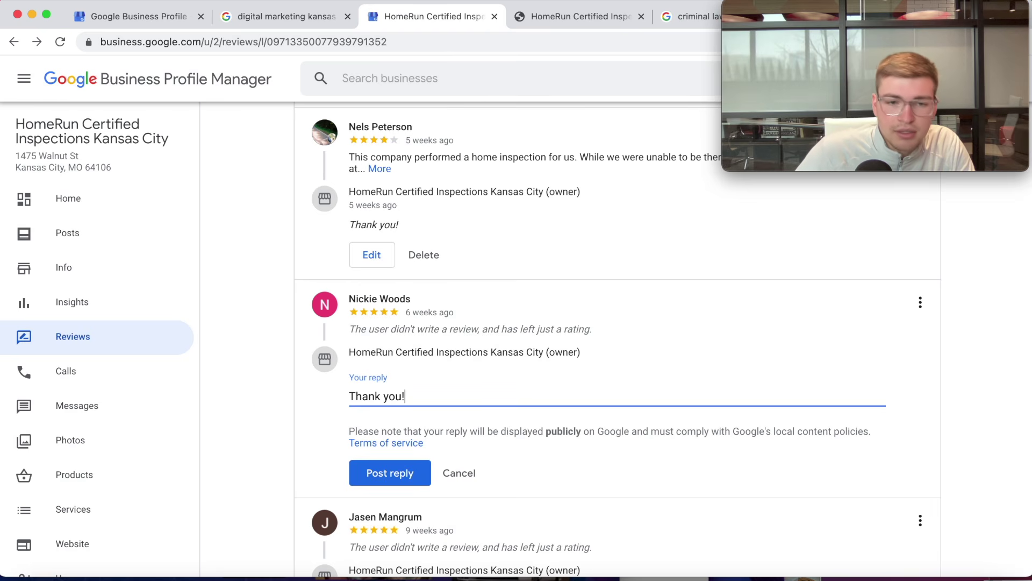
{"action": "left_click", "coordinate": [357, 466]}
{"action": "scroll", "coordinate": [323, 430], "scroll_direction": "down", "scroll_amount": 1}
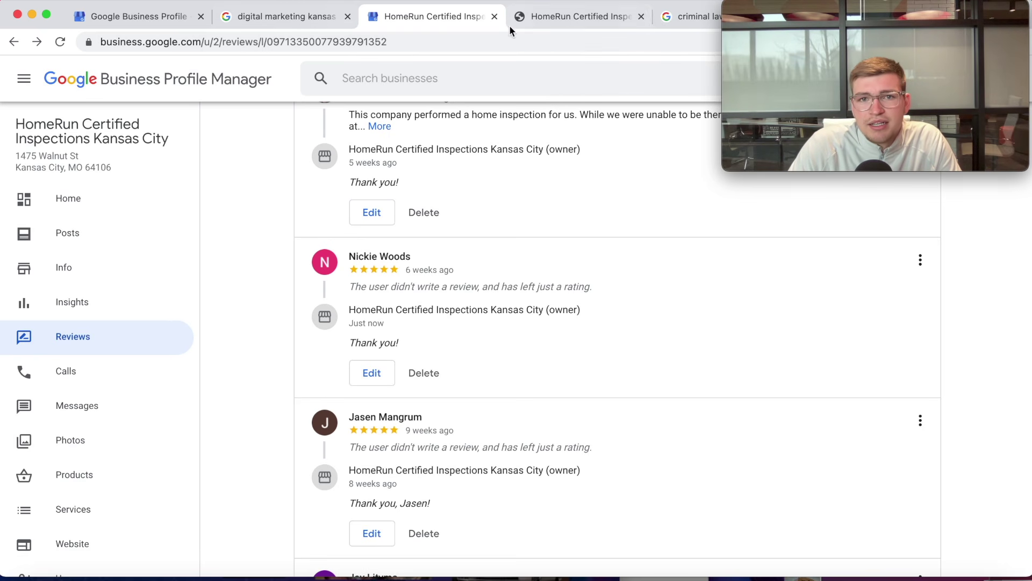
Look at a law office's Google reviews in the "criminal lawyers in kansas city" results, and return to the profile dashboard's performance figures.
{"action": "left_click", "coordinate": [670, 16]}
{"action": "scroll", "coordinate": [428, 408], "scroll_direction": "up", "scroll_amount": 5}
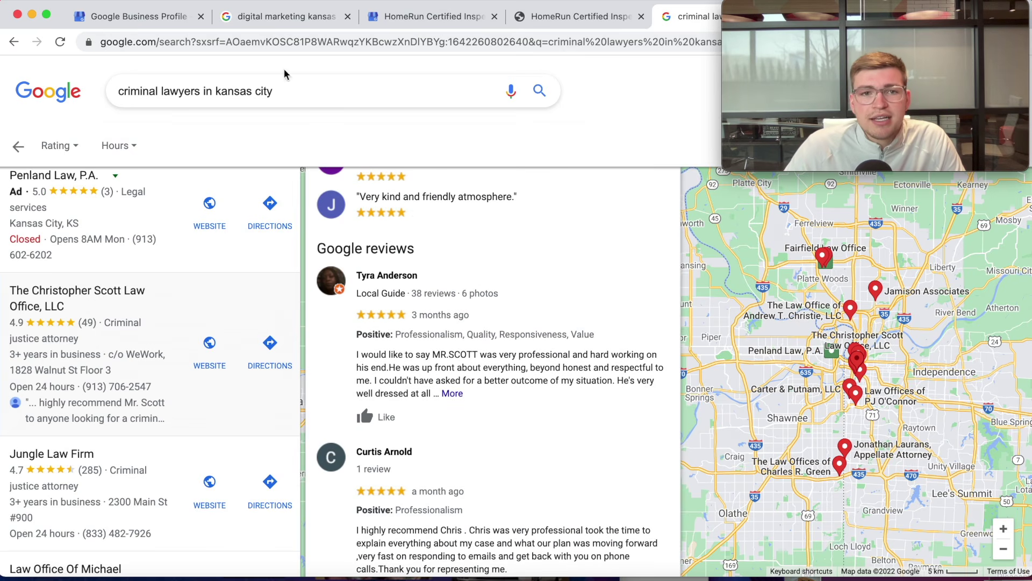
{"action": "left_click", "coordinate": [433, 24]}
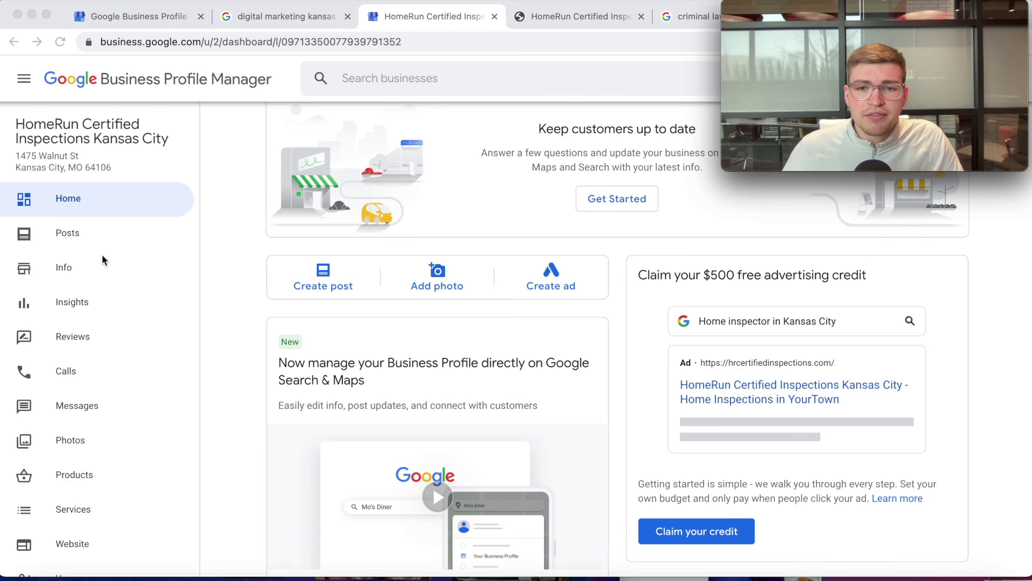
{"action": "scroll", "coordinate": [387, 317], "scroll_direction": "down", "scroll_amount": 9}
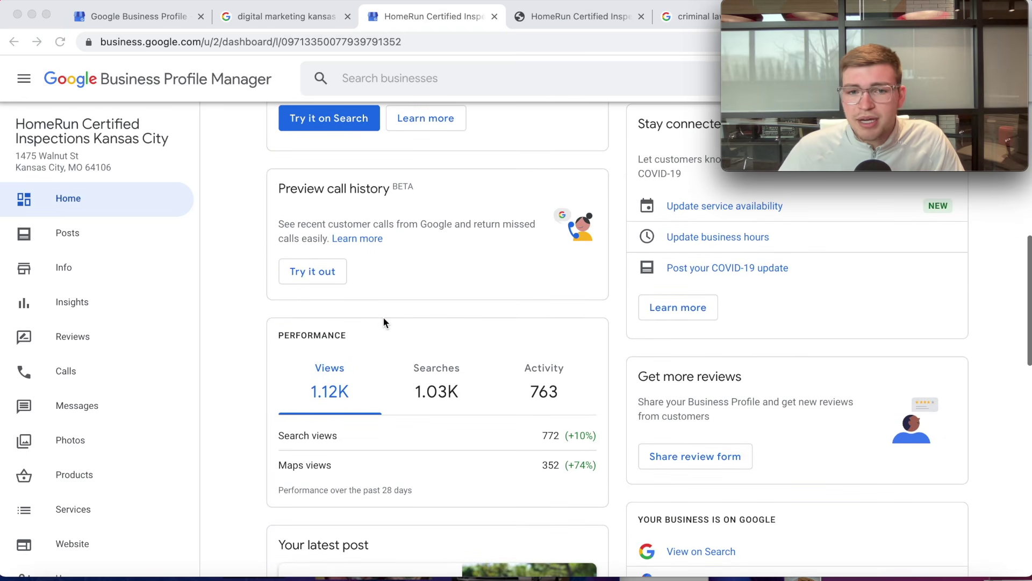